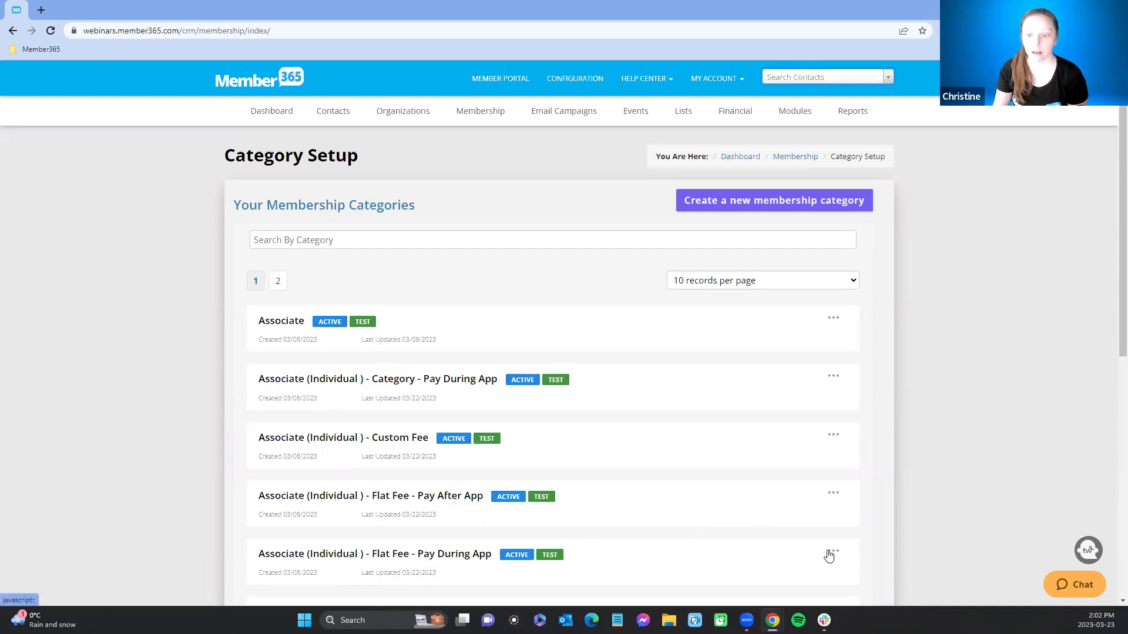
Step: Copy the Associate (Individual) - Flat Fee - Pay During App application link and open an Incognito window
{"action": "left_click", "coordinate": [833, 553]}
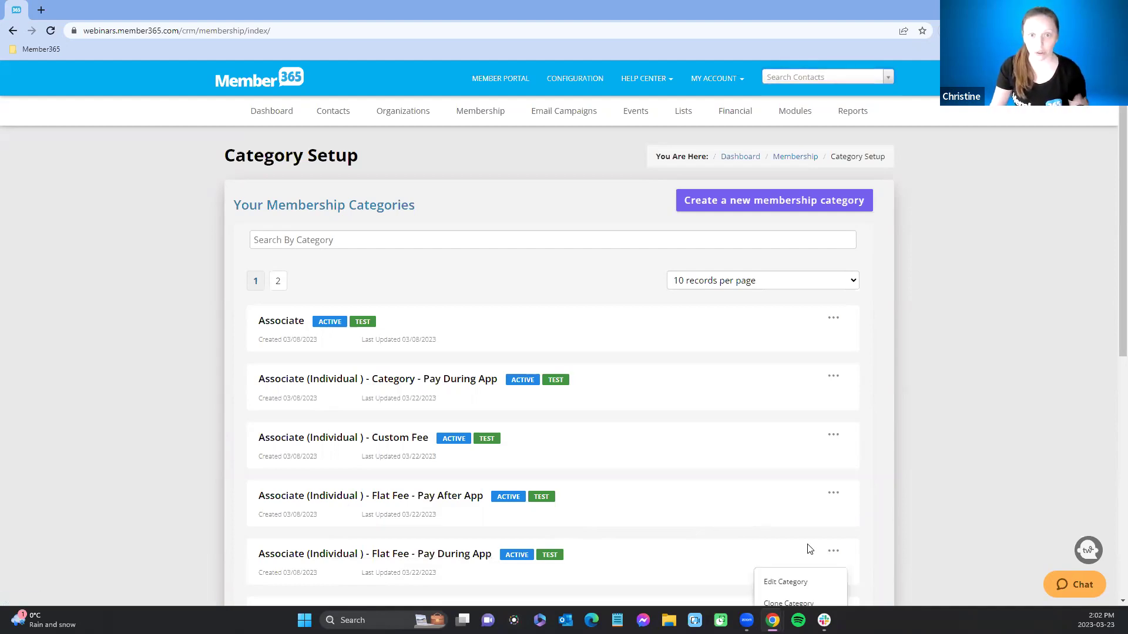
{"action": "scroll", "coordinate": [800, 534], "scroll_direction": "down", "scroll_amount": 2}
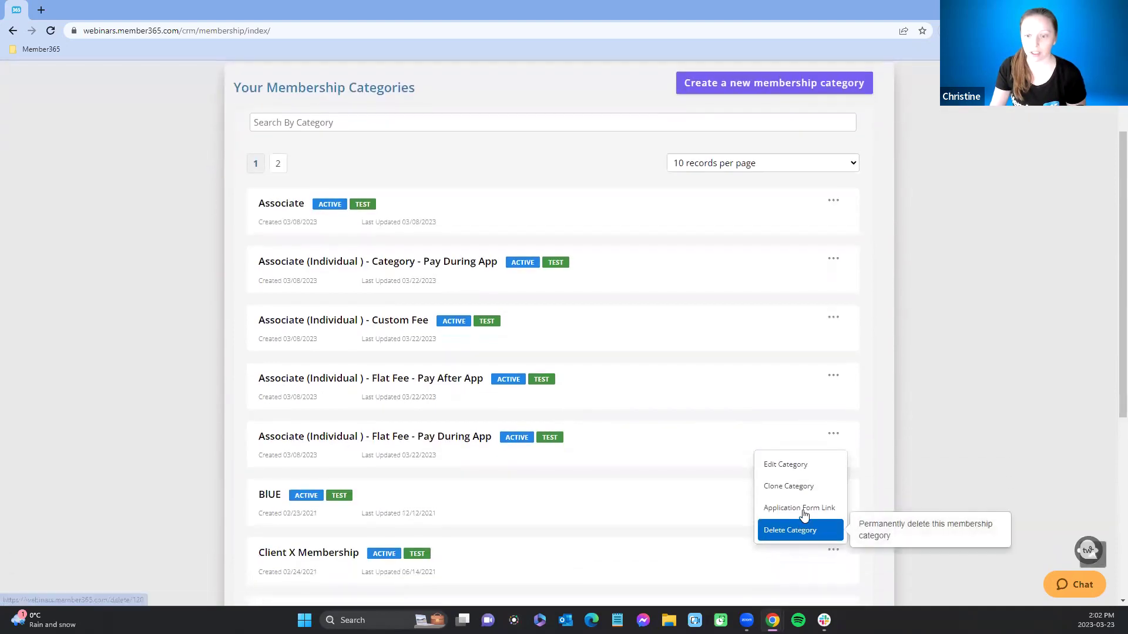
{"action": "left_click", "coordinate": [789, 506]}
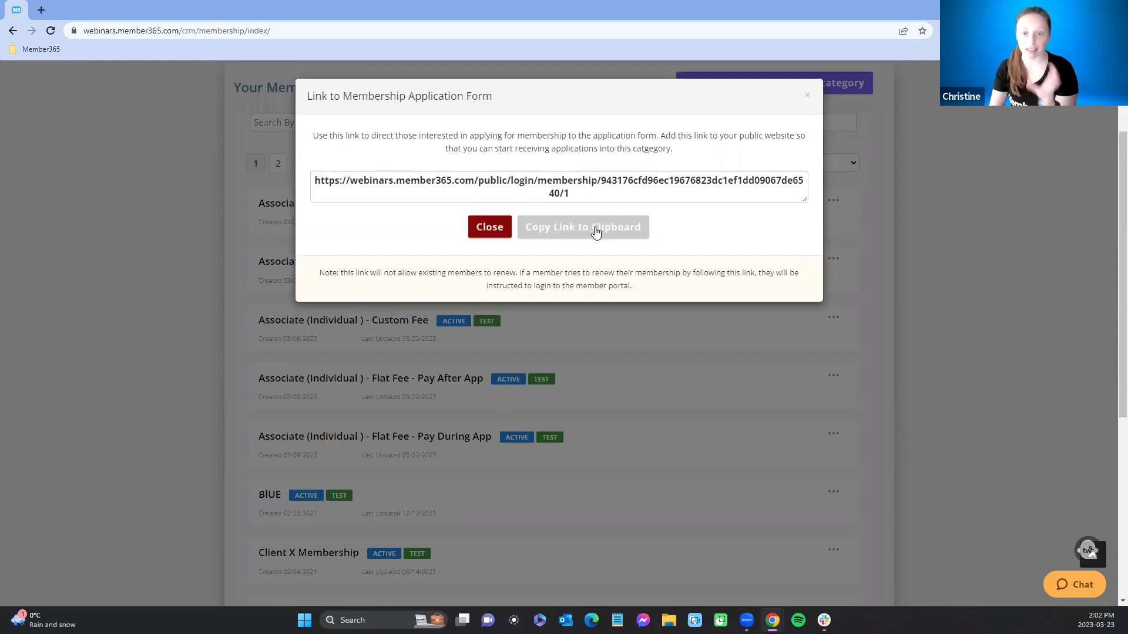
{"action": "left_click", "coordinate": [595, 230]}
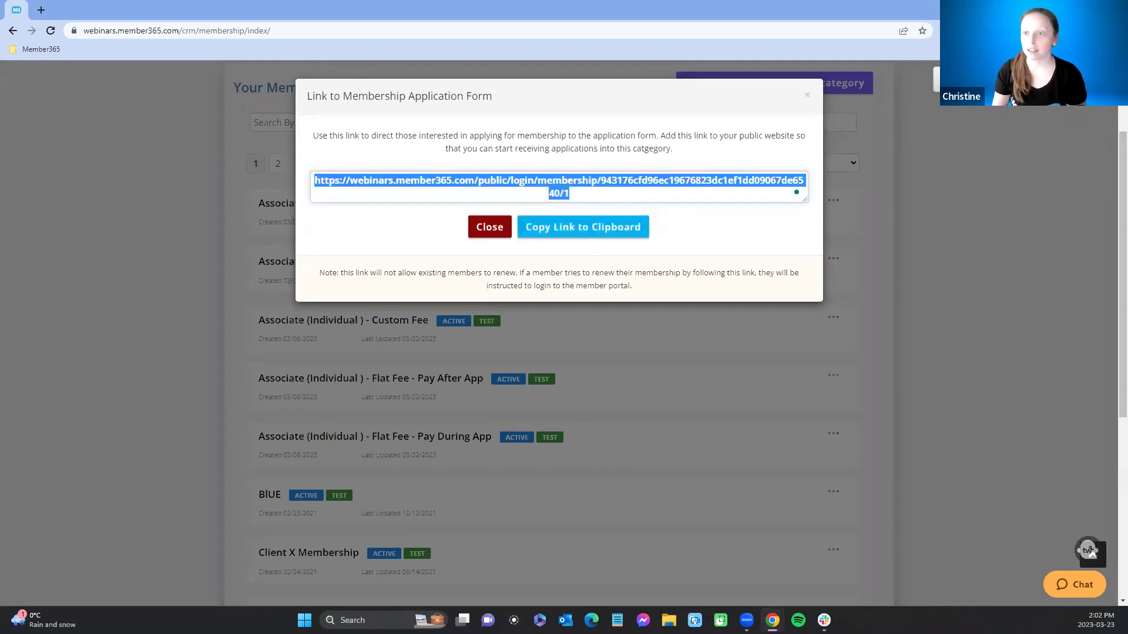
{"action": "left_click", "coordinate": [1119, 31]}
{"action": "left_click", "coordinate": [1010, 86]}
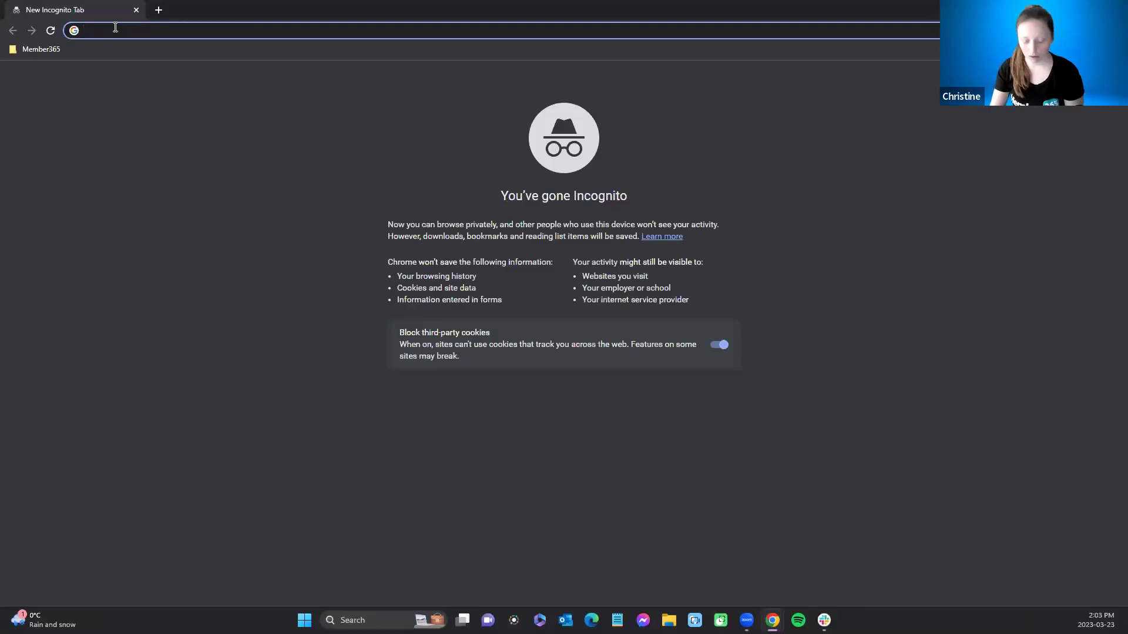
Step: Load the copied application link privately and register with a plus-addressed test e-mail
{"action": "key", "text": "ctrl+v"}
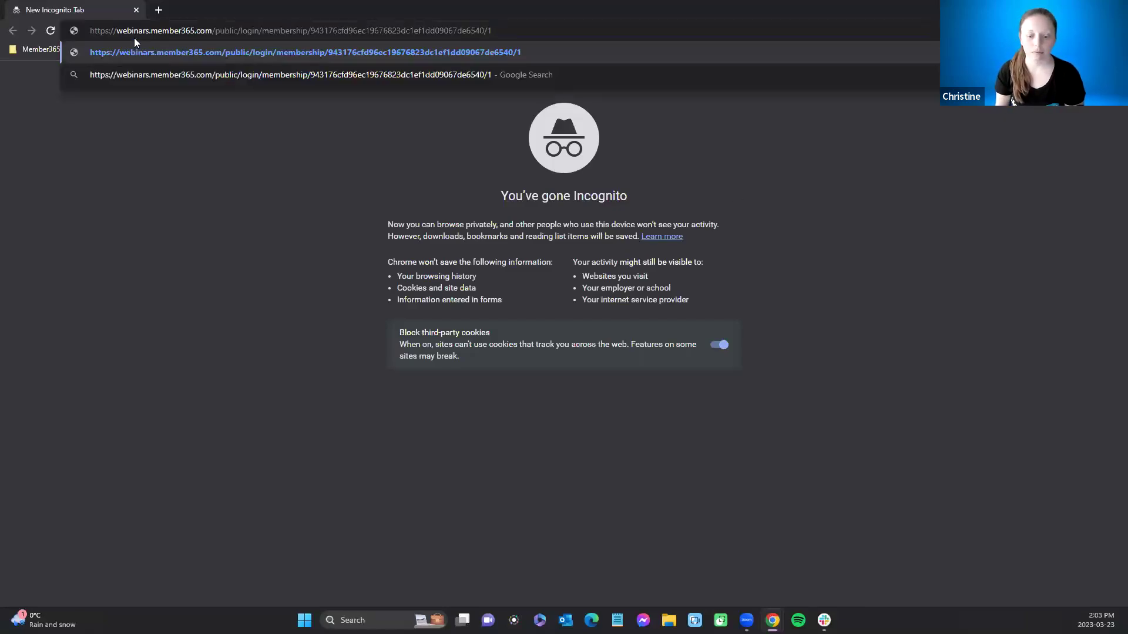
{"action": "key", "text": "Return"}
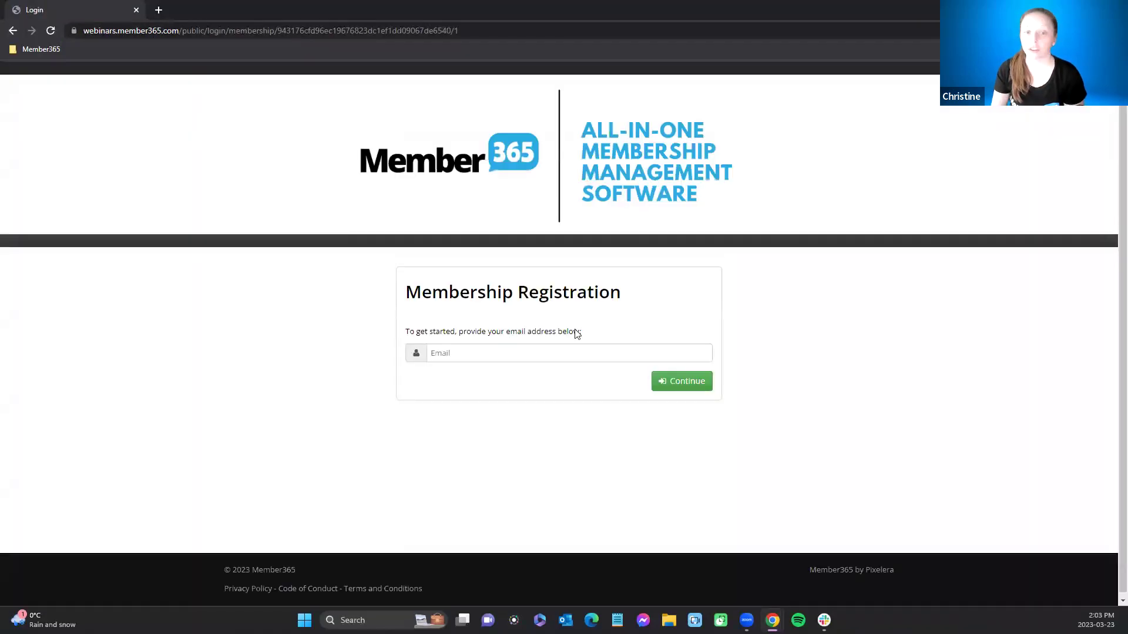
{"action": "left_click", "coordinate": [532, 353]}
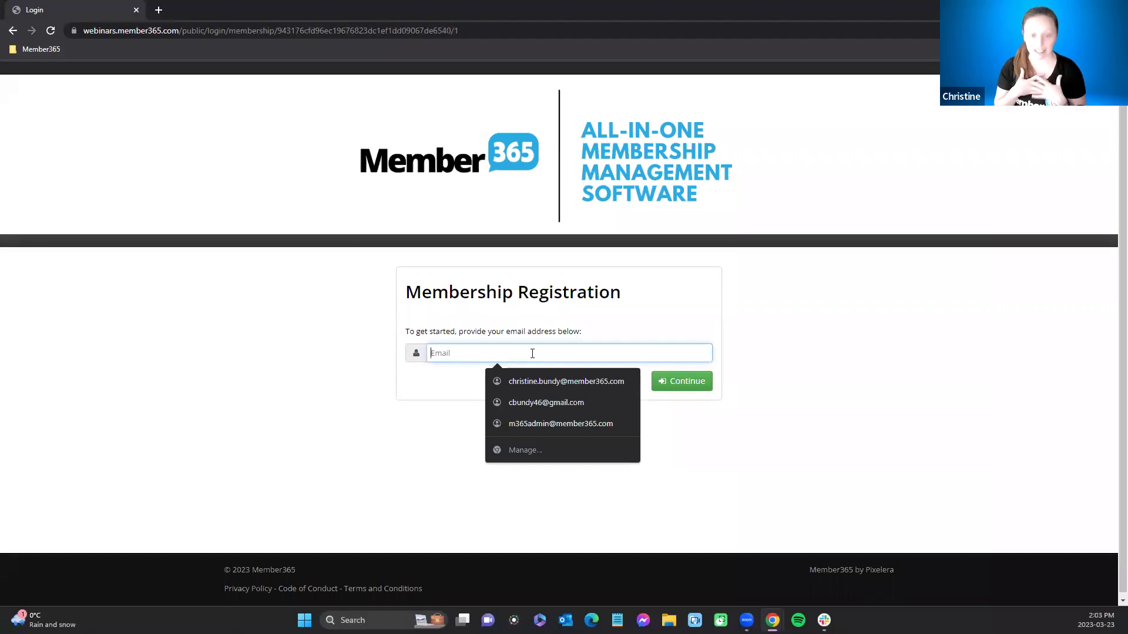
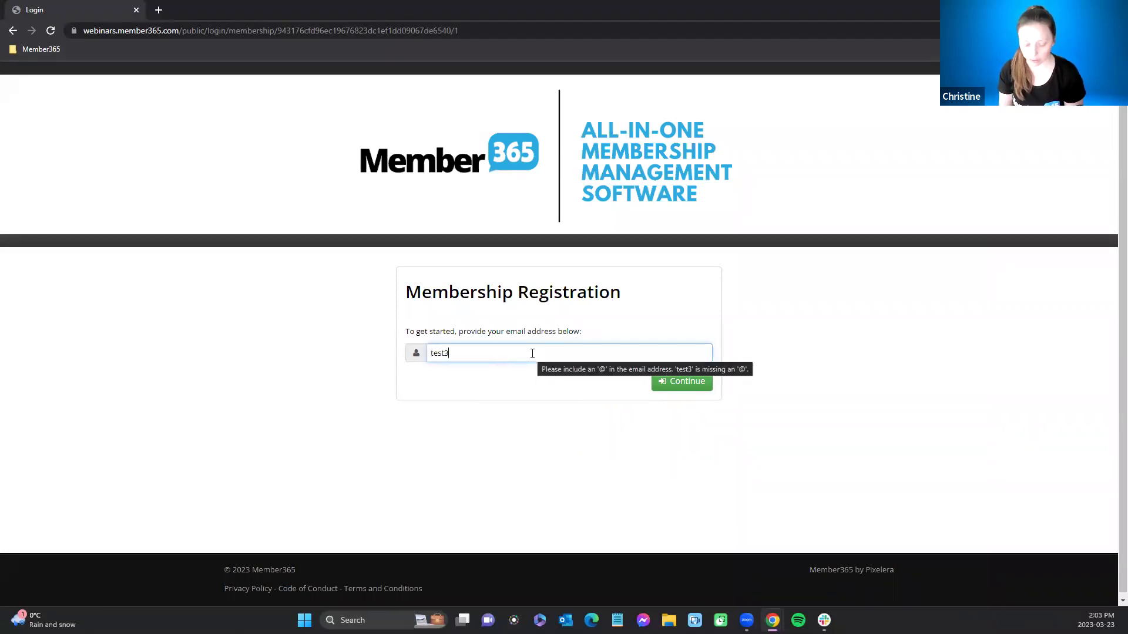
{"action": "left_click", "coordinate": [446, 354]}
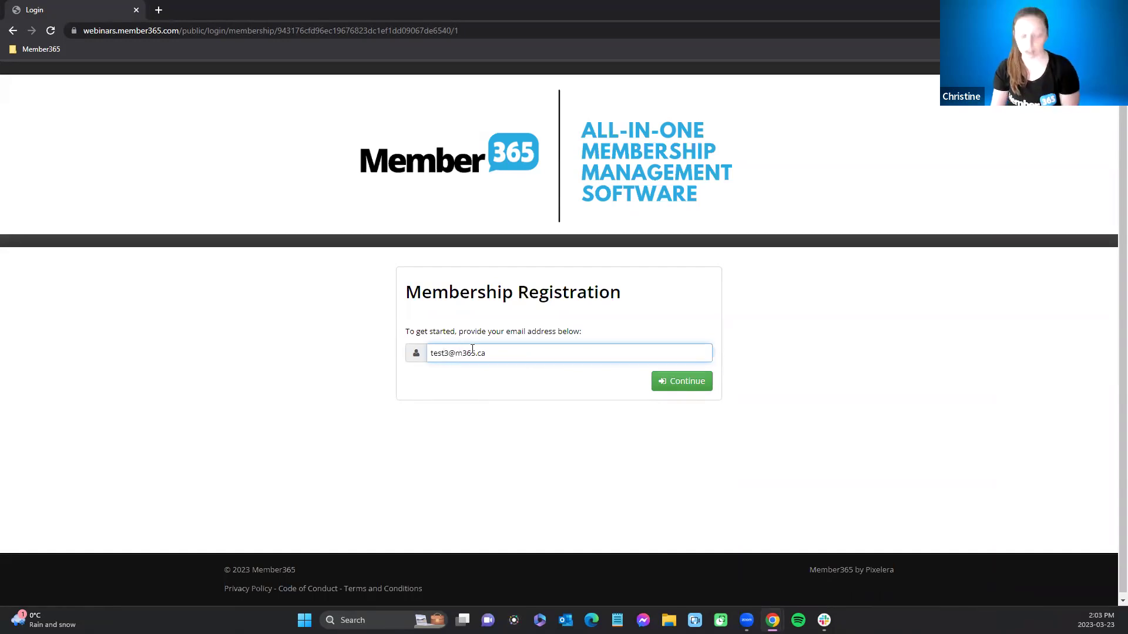
{"action": "type", "text": "+"}
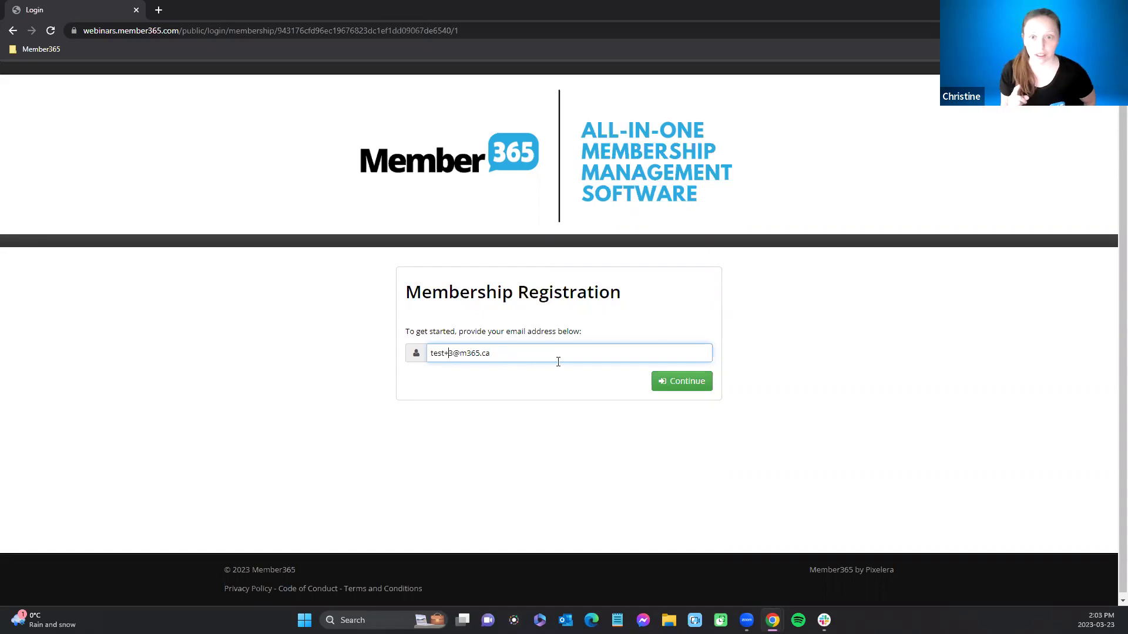
{"action": "left_click", "coordinate": [691, 386]}
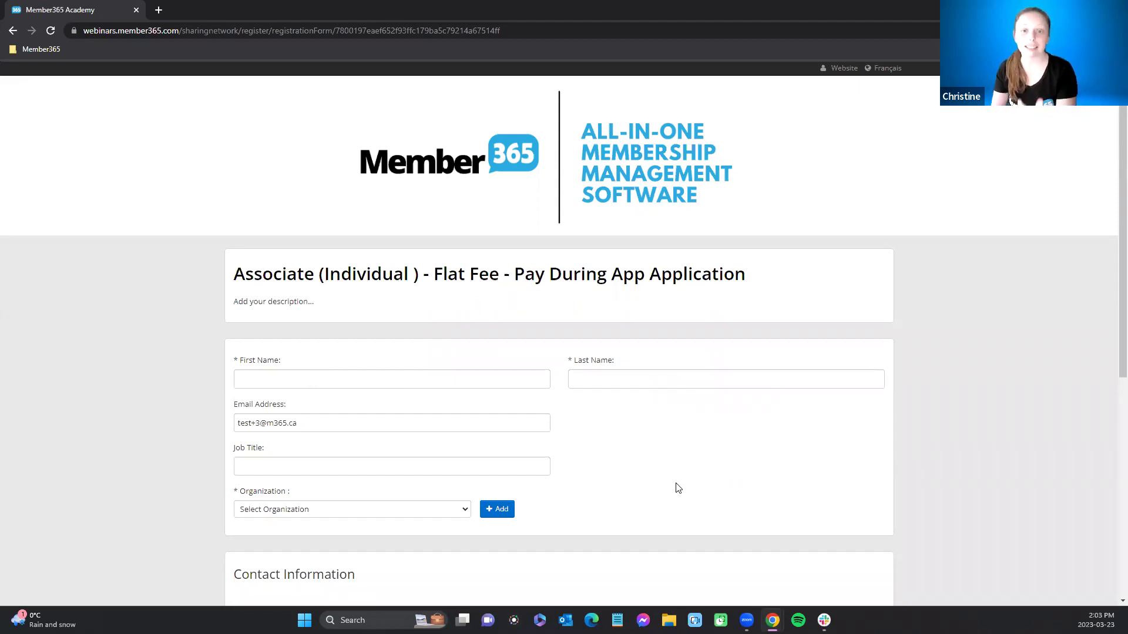
{"action": "scroll", "coordinate": [677, 488], "scroll_direction": "down", "scroll_amount": 2}
Step: Autofill the applicant's name and address, choose Coffee Inc. as organization, and continue to Step 2
{"action": "scroll", "coordinate": [677, 487], "scroll_direction": "down", "scroll_amount": 1}
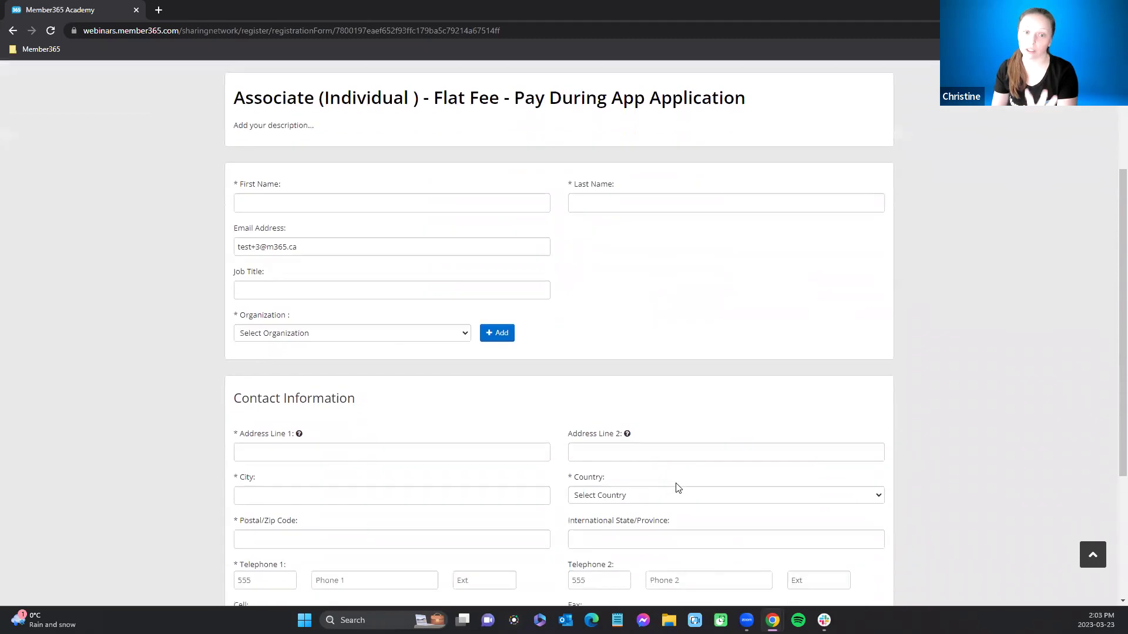
{"action": "left_click", "coordinate": [398, 205]}
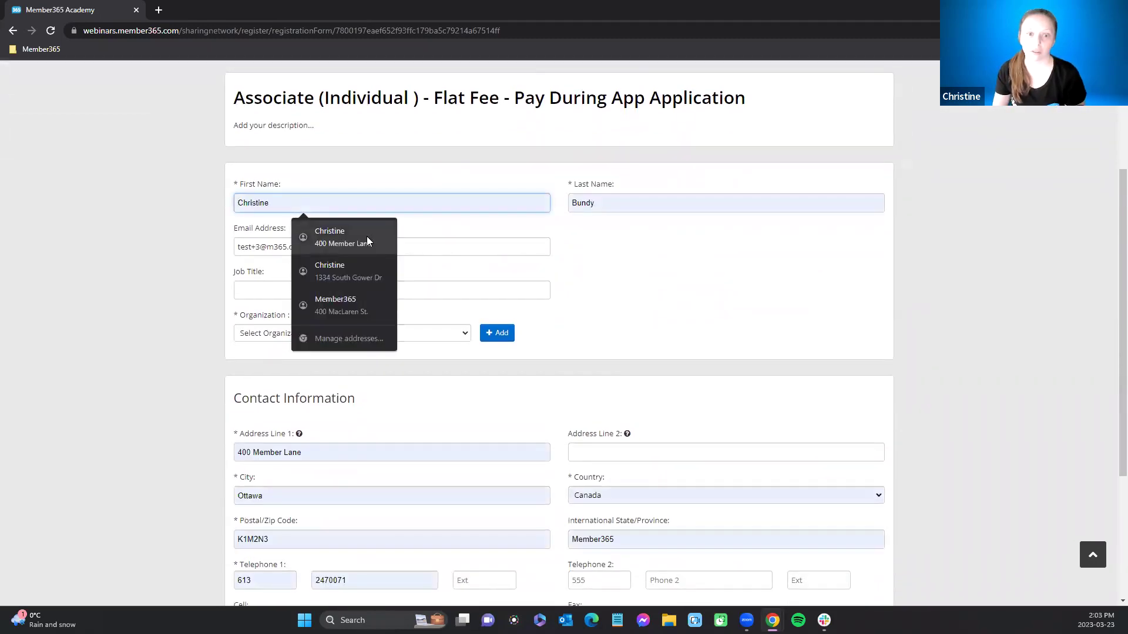
{"action": "left_click", "coordinate": [367, 236]}
{"action": "left_click", "coordinate": [350, 334]}
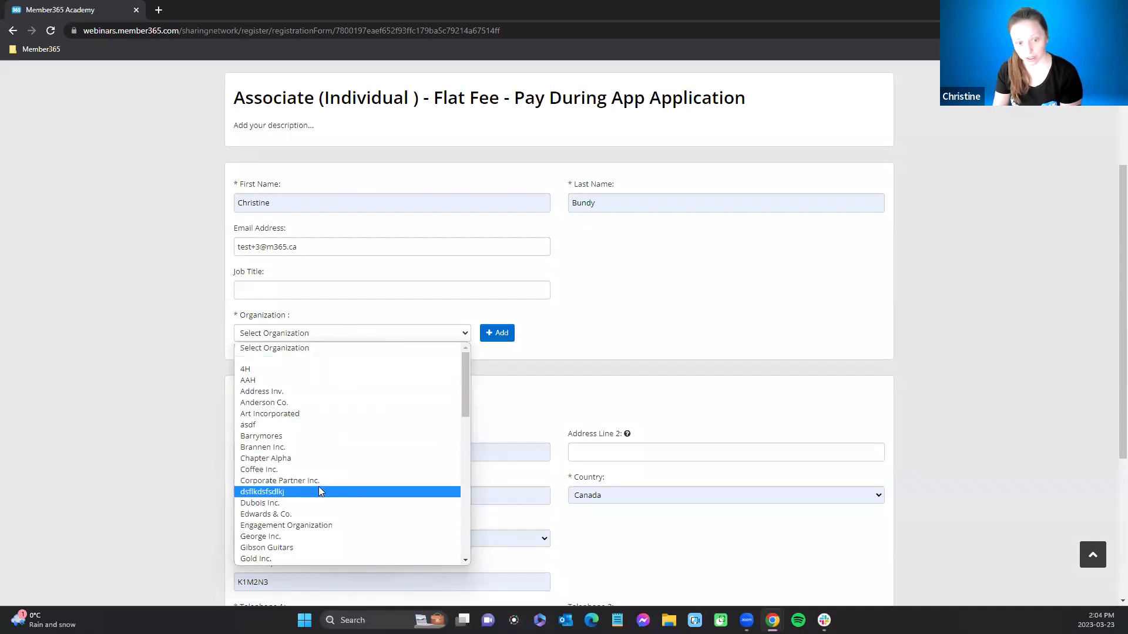
{"action": "left_click", "coordinate": [311, 469]}
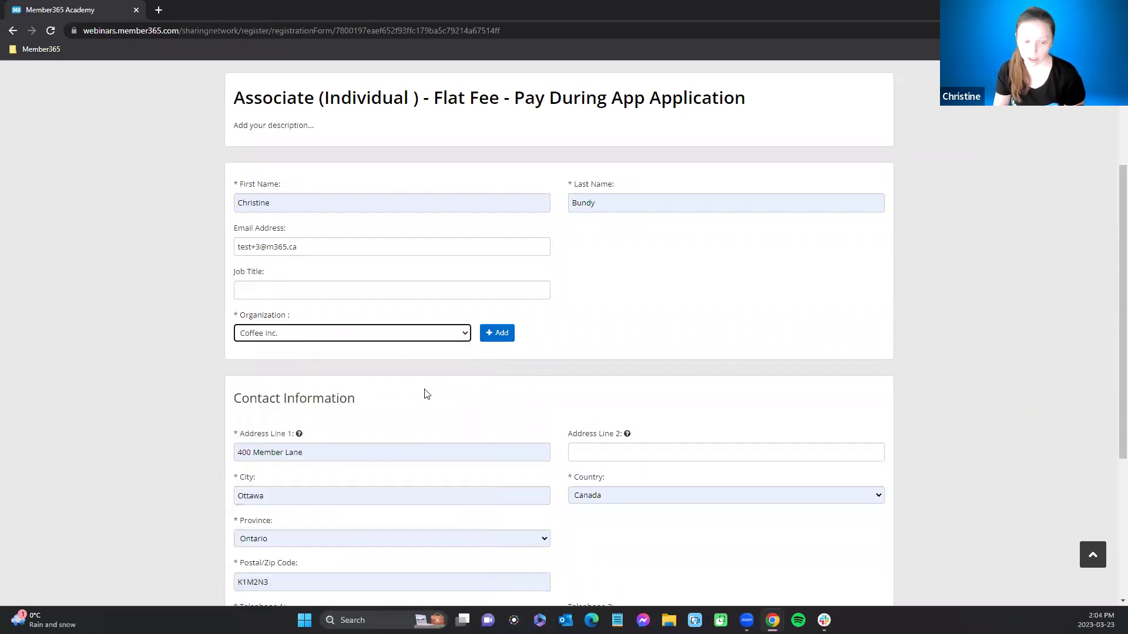
{"action": "scroll", "coordinate": [420, 395], "scroll_direction": "down", "scroll_amount": 3}
{"action": "left_click", "coordinate": [844, 569]}
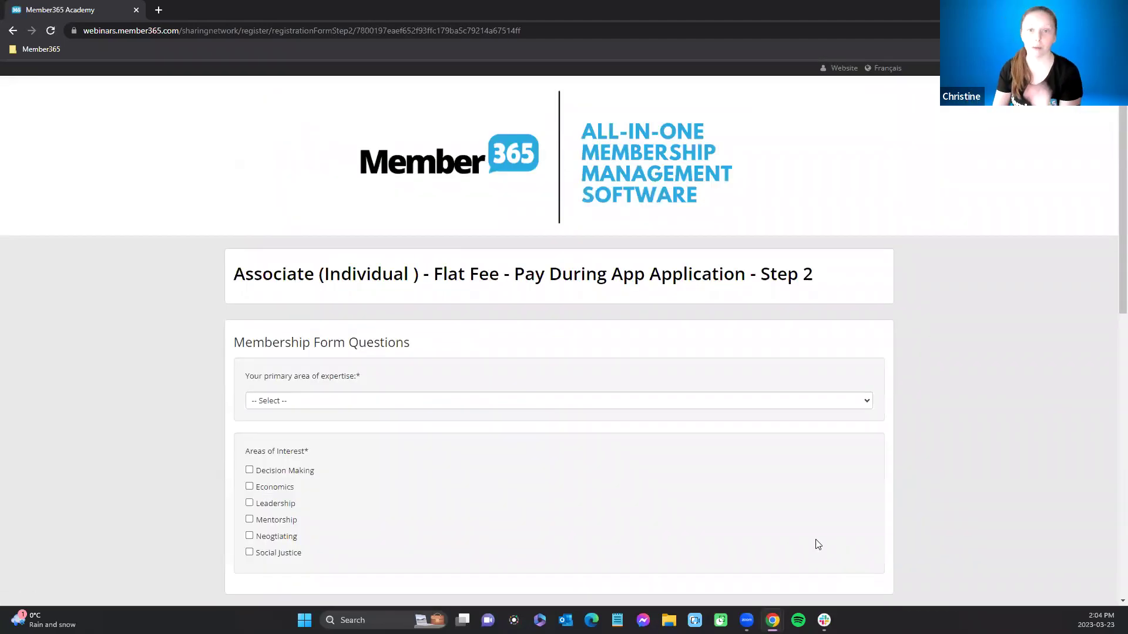
{"action": "scroll", "coordinate": [823, 549], "scroll_direction": "down", "scroll_amount": 2}
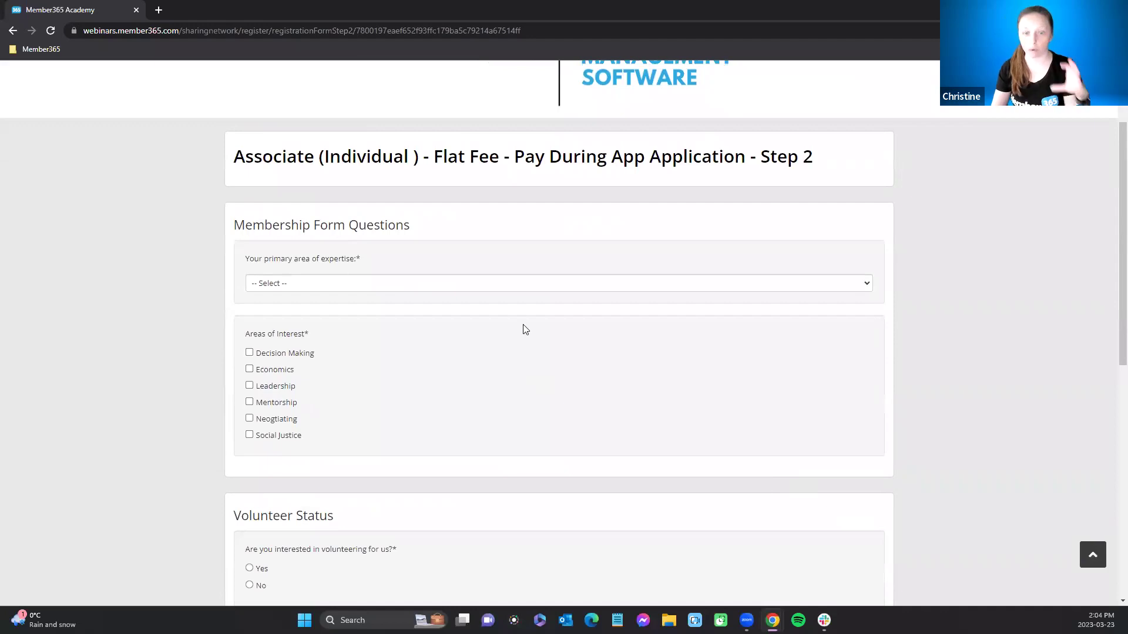
Step: Choose Sales and Marketing as primary expertise, tick Economics, and answer yes to volunteering
{"action": "scroll", "coordinate": [525, 327], "scroll_direction": "down", "scroll_amount": 5}
{"action": "scroll", "coordinate": [524, 327], "scroll_direction": "down", "scroll_amount": 1}
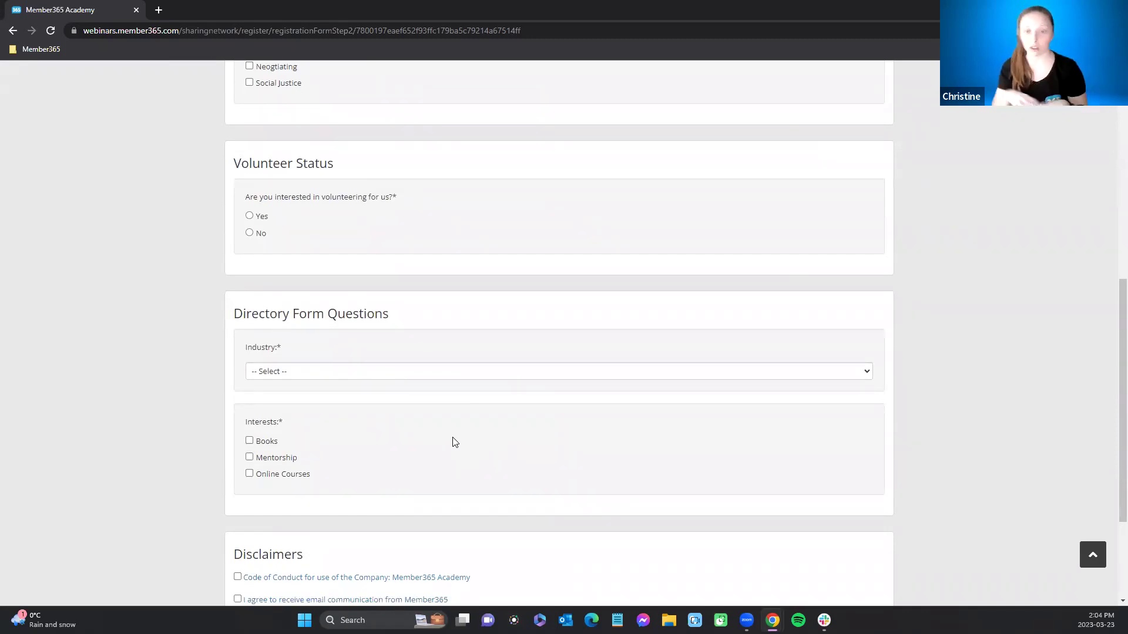
{"action": "scroll", "coordinate": [457, 437], "scroll_direction": "up", "scroll_amount": 5}
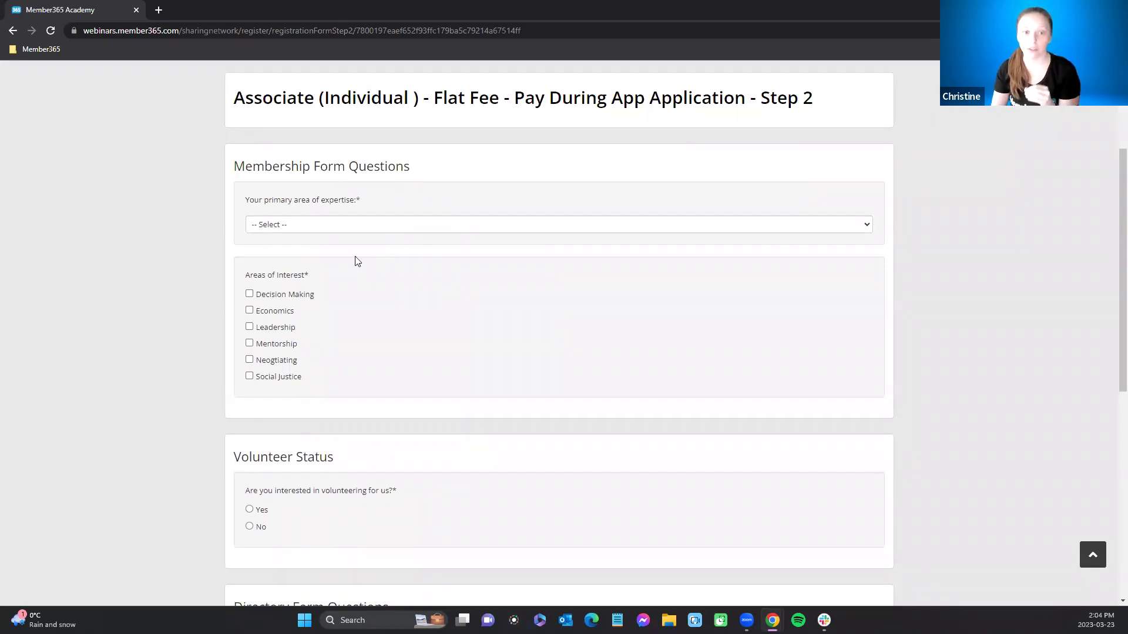
{"action": "left_click", "coordinate": [335, 226]}
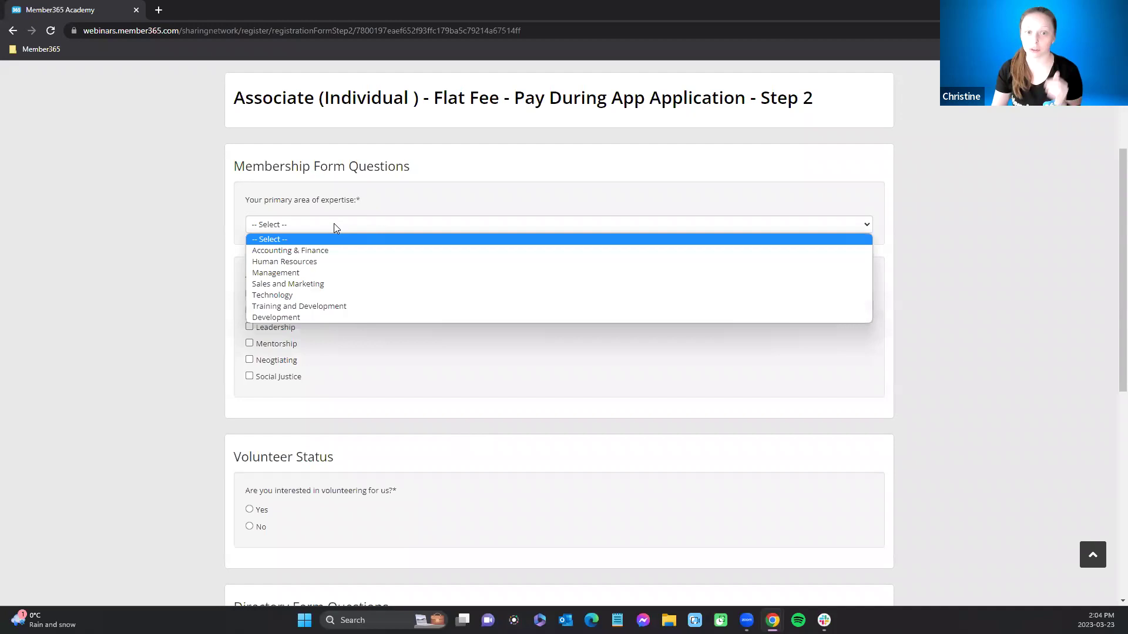
{"action": "left_click", "coordinate": [318, 284]}
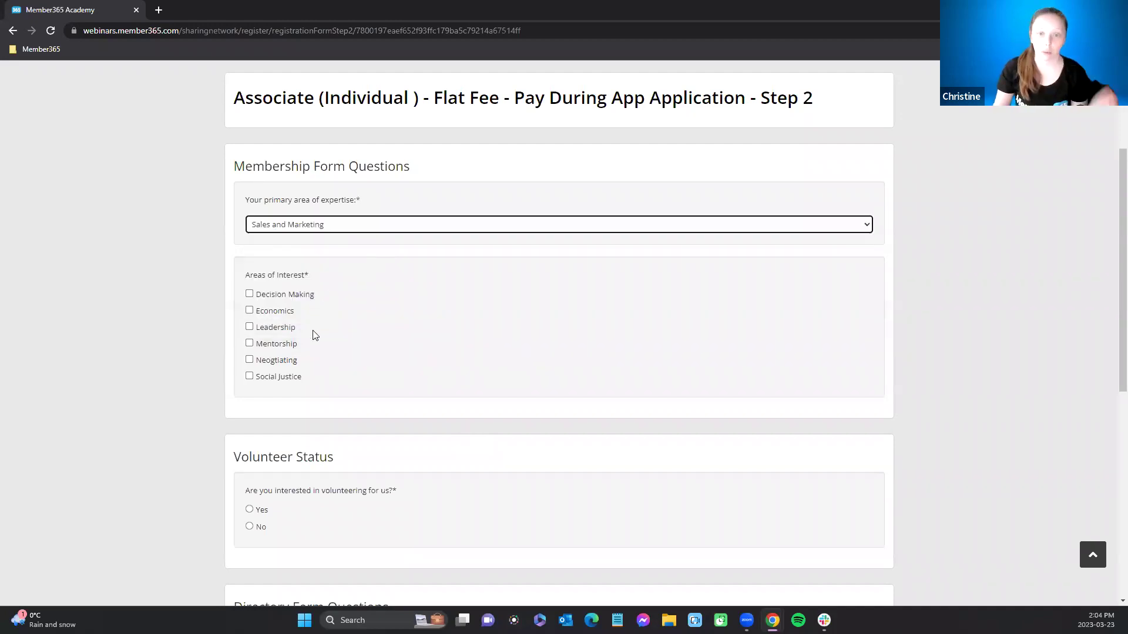
{"action": "left_click", "coordinate": [248, 313]}
{"action": "scroll", "coordinate": [438, 340], "scroll_direction": "down", "scroll_amount": 2}
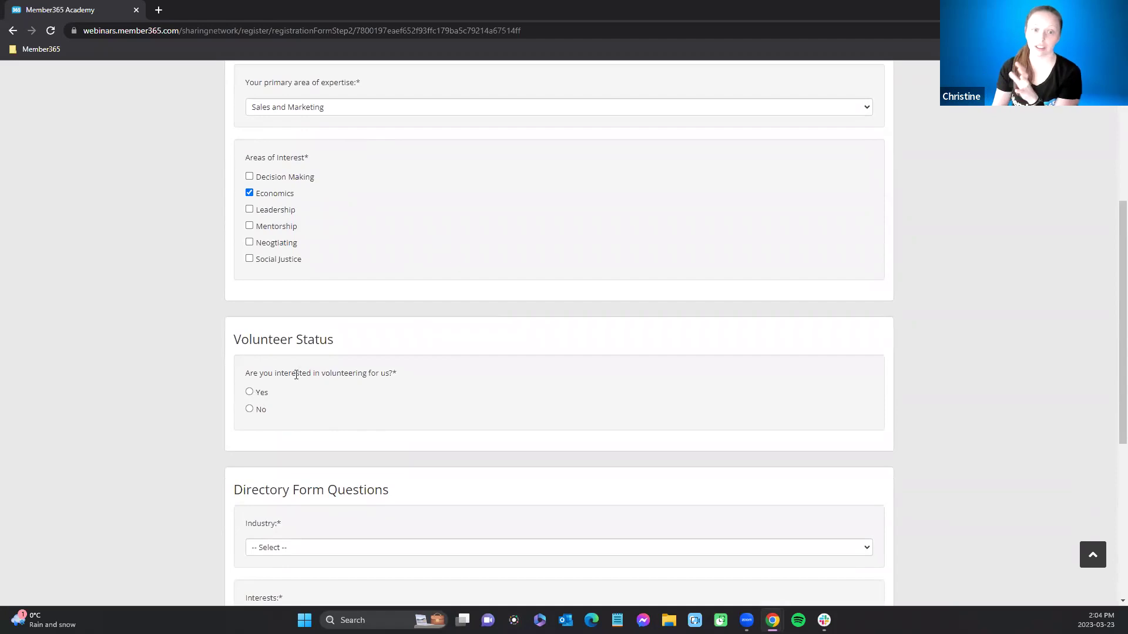
{"action": "left_click", "coordinate": [250, 393]}
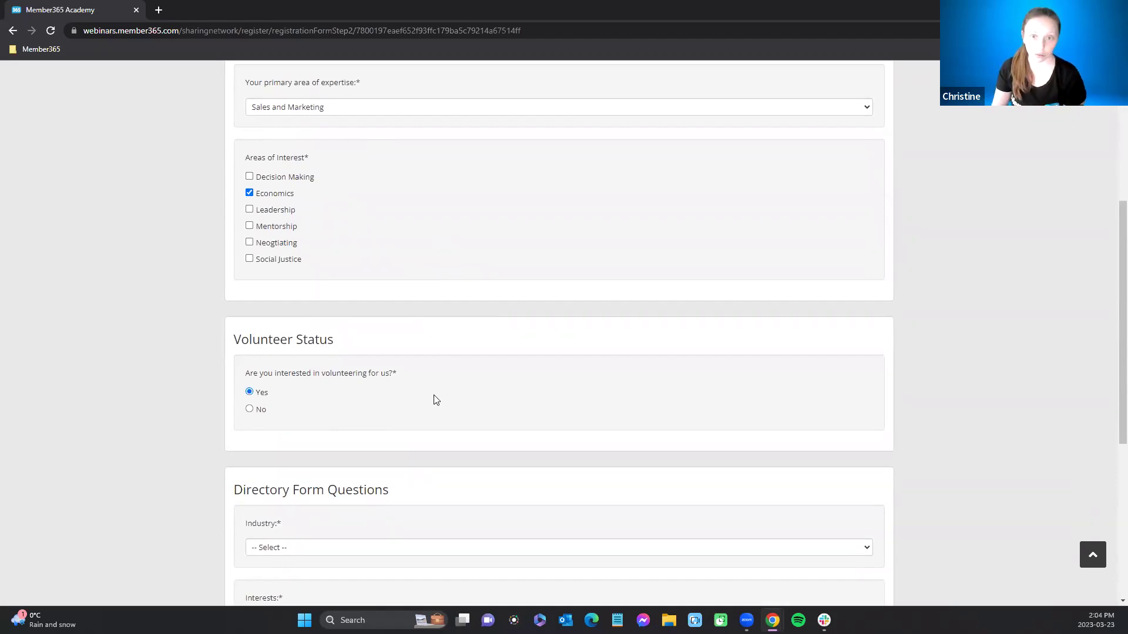
Step: Set the industry to Retail and tick Mentorship as an interest
{"action": "scroll", "coordinate": [435, 400], "scroll_direction": "down", "scroll_amount": 5}
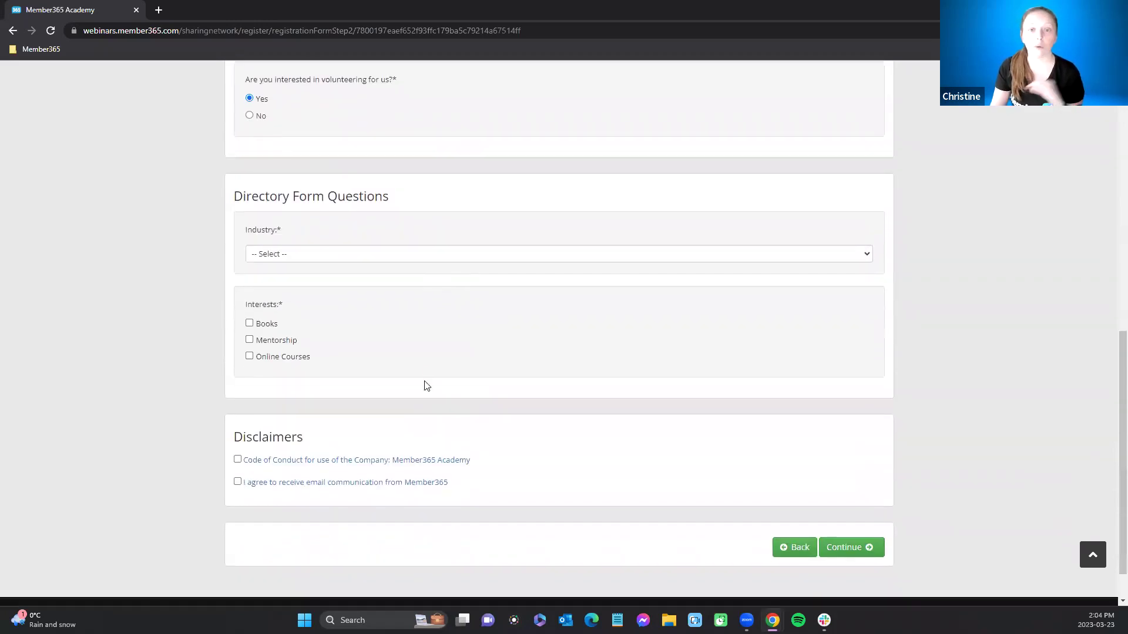
{"action": "left_click", "coordinate": [393, 259]}
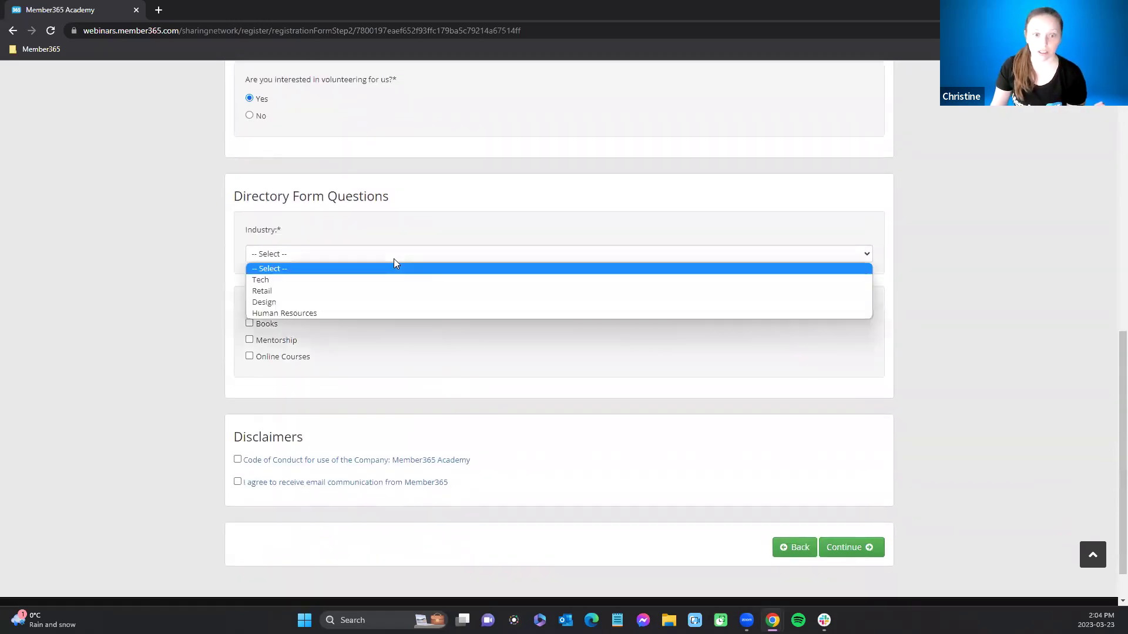
{"action": "left_click", "coordinate": [389, 291]}
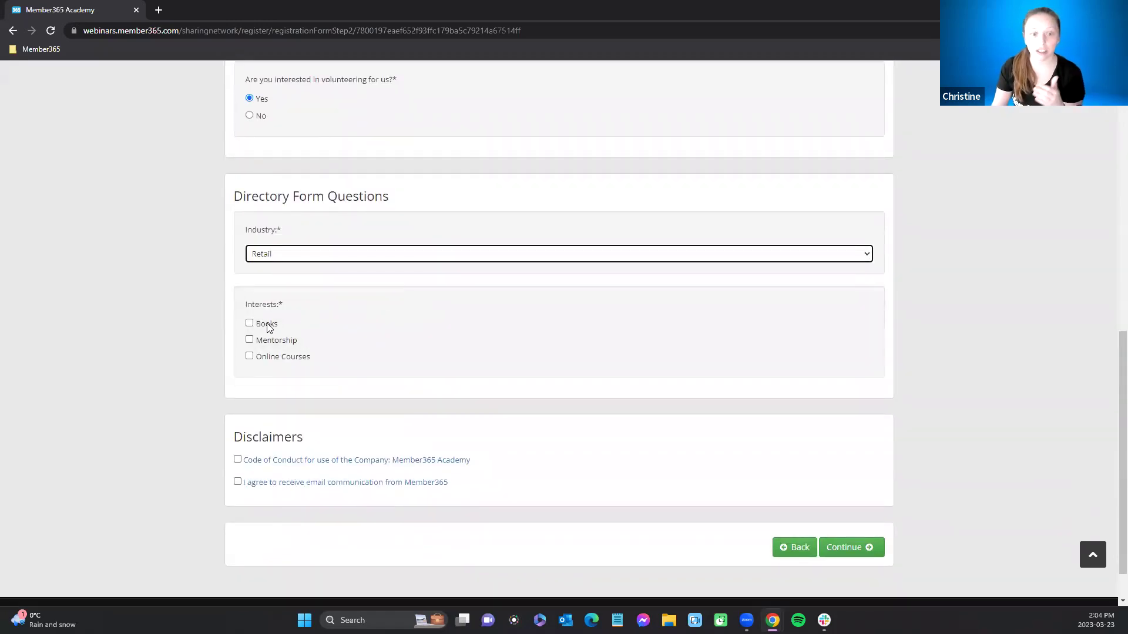
{"action": "left_click", "coordinate": [250, 339]}
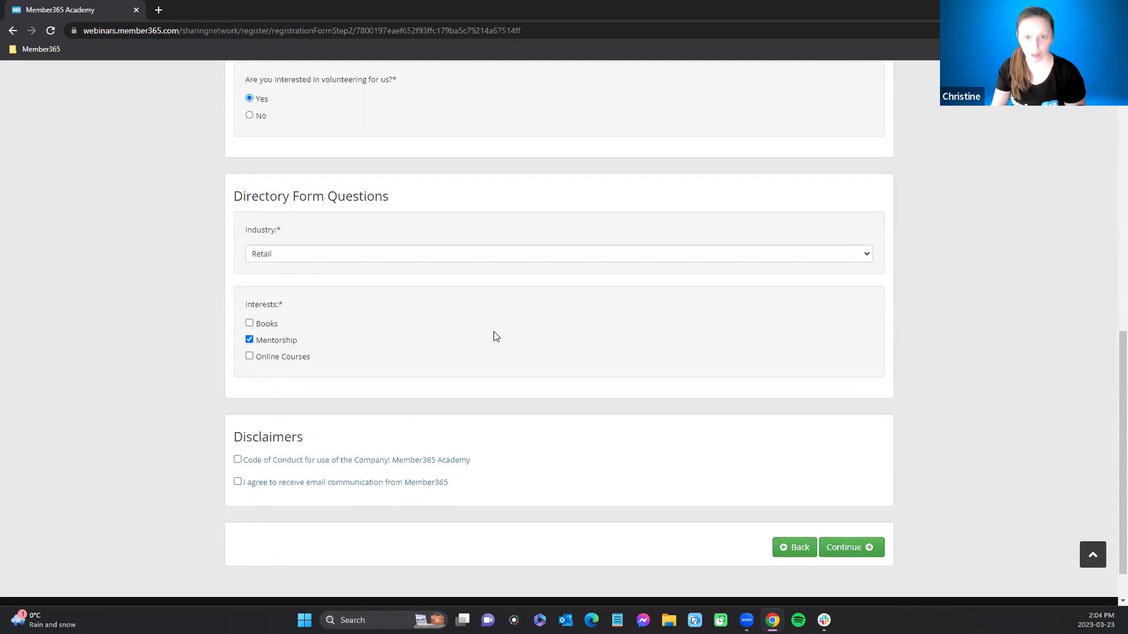
{"action": "scroll", "coordinate": [495, 337], "scroll_direction": "down", "scroll_amount": 1}
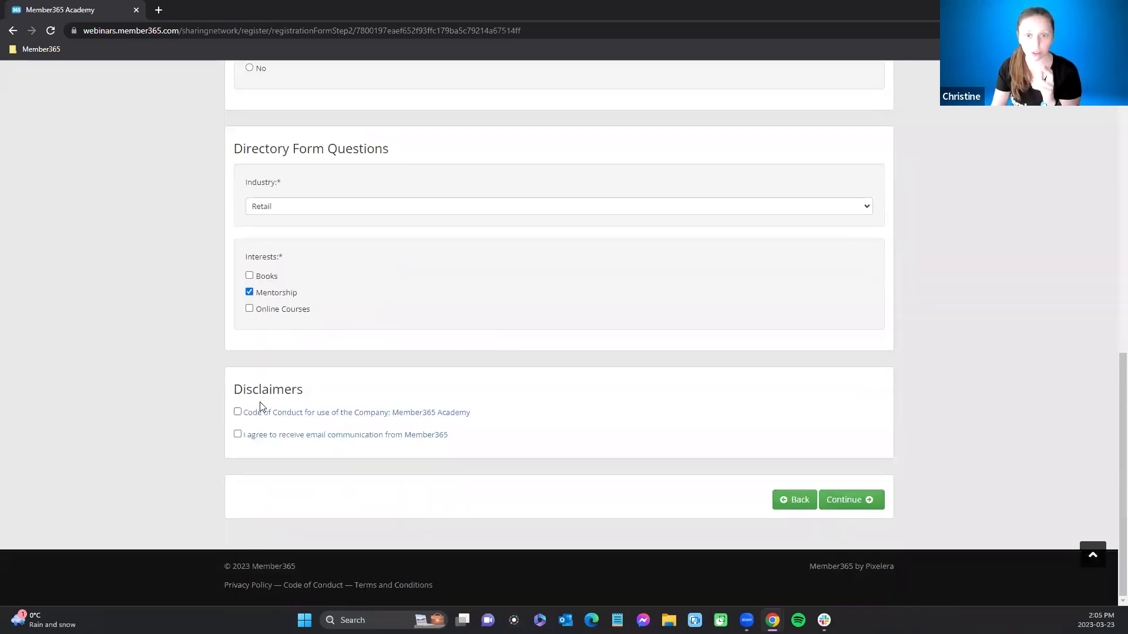
{"action": "scroll", "coordinate": [433, 344], "scroll_direction": "up", "scroll_amount": 7}
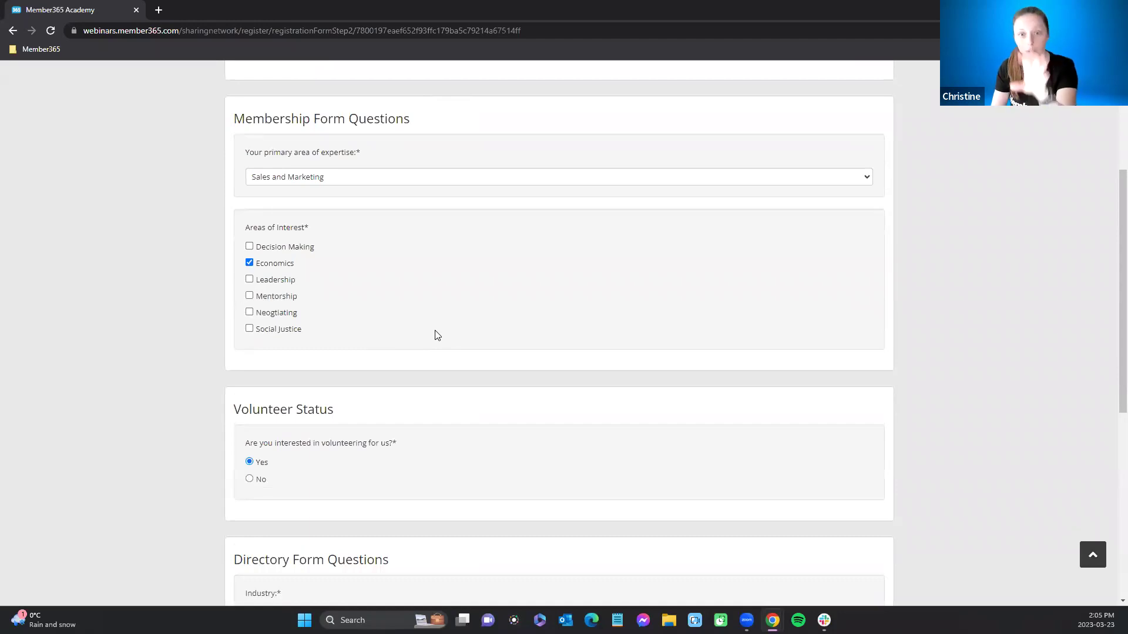
{"action": "scroll", "coordinate": [438, 335], "scroll_direction": "down", "scroll_amount": 4}
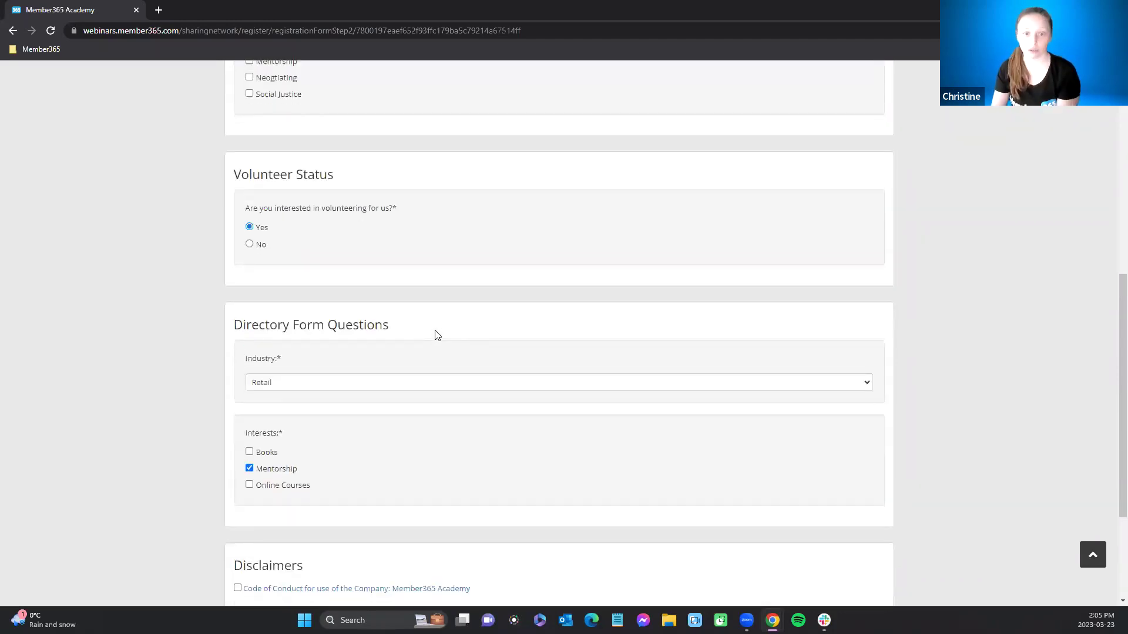
{"action": "scroll", "coordinate": [435, 334], "scroll_direction": "down", "scroll_amount": 2}
Step: Accept the Code of Conduct and email consent disclaimers and continue to the $100.00 confirmation page
{"action": "left_click", "coordinate": [238, 472]}
{"action": "left_click", "coordinate": [253, 472]}
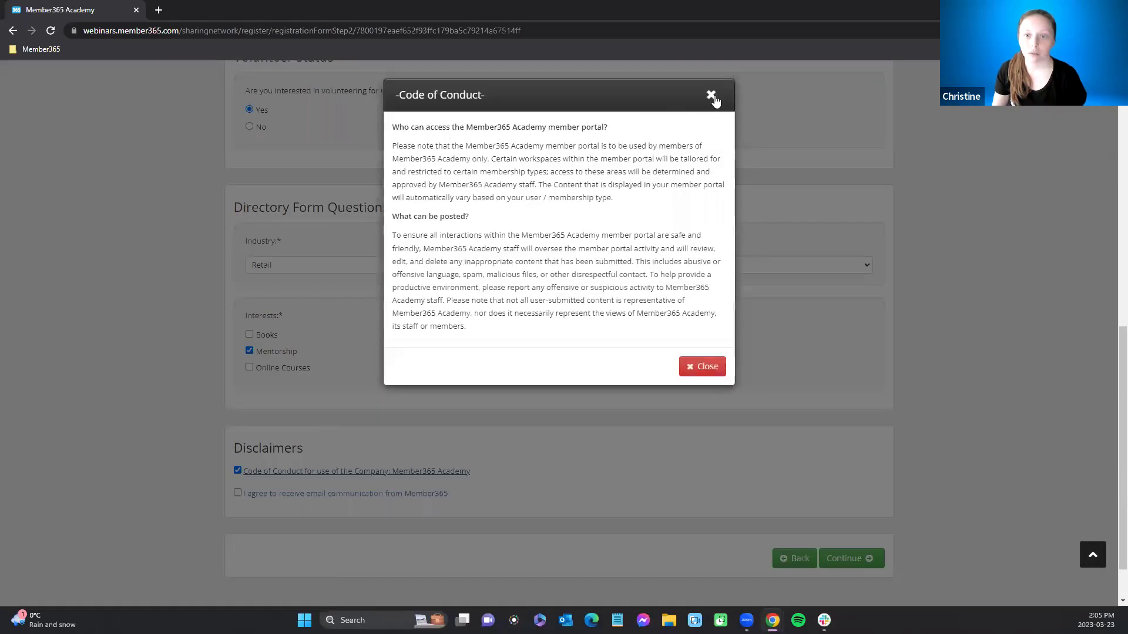
{"action": "left_click", "coordinate": [711, 96]}
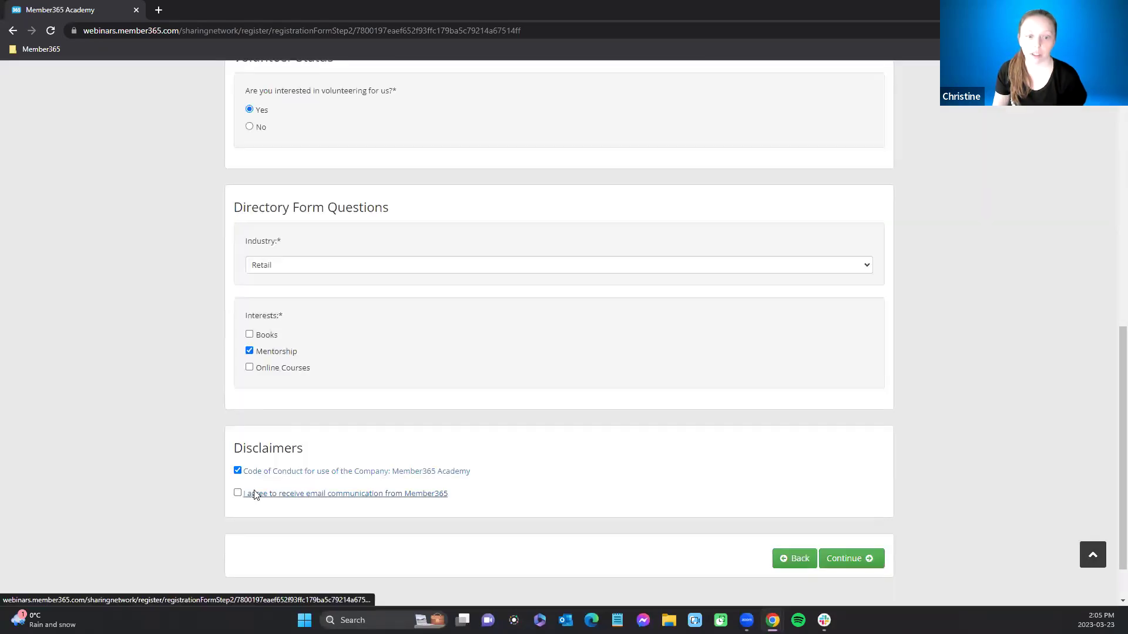
{"action": "left_click", "coordinate": [256, 495]}
{"action": "left_click", "coordinate": [800, 171]}
{"action": "left_click", "coordinate": [238, 493]}
{"action": "left_click", "coordinate": [849, 559]}
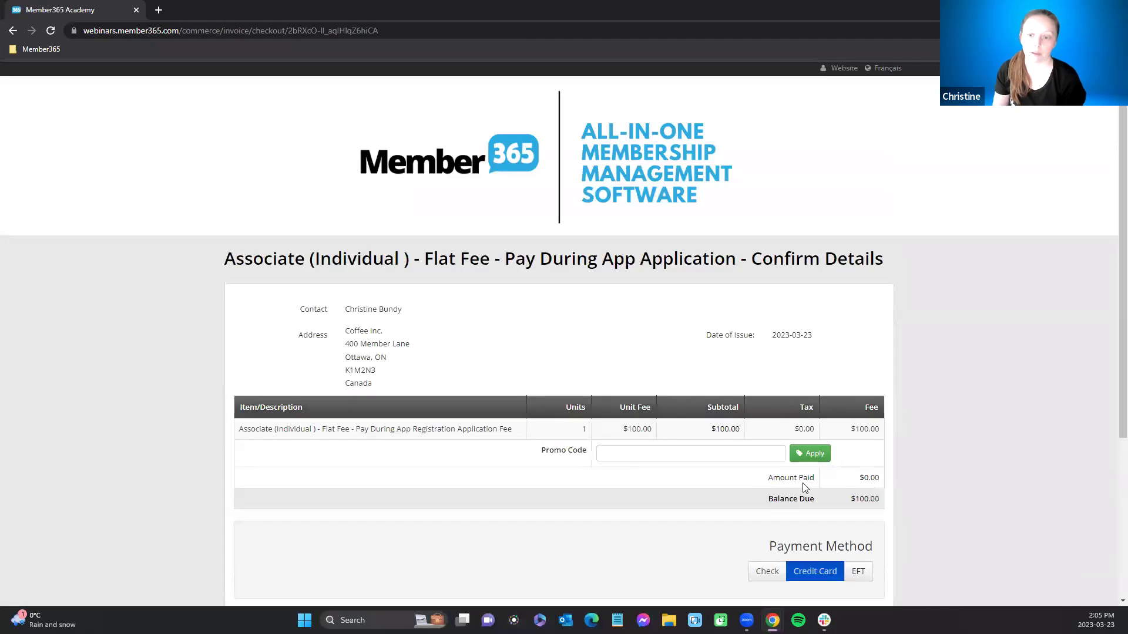
{"action": "scroll", "coordinate": [805, 487], "scroll_direction": "down", "scroll_amount": 2}
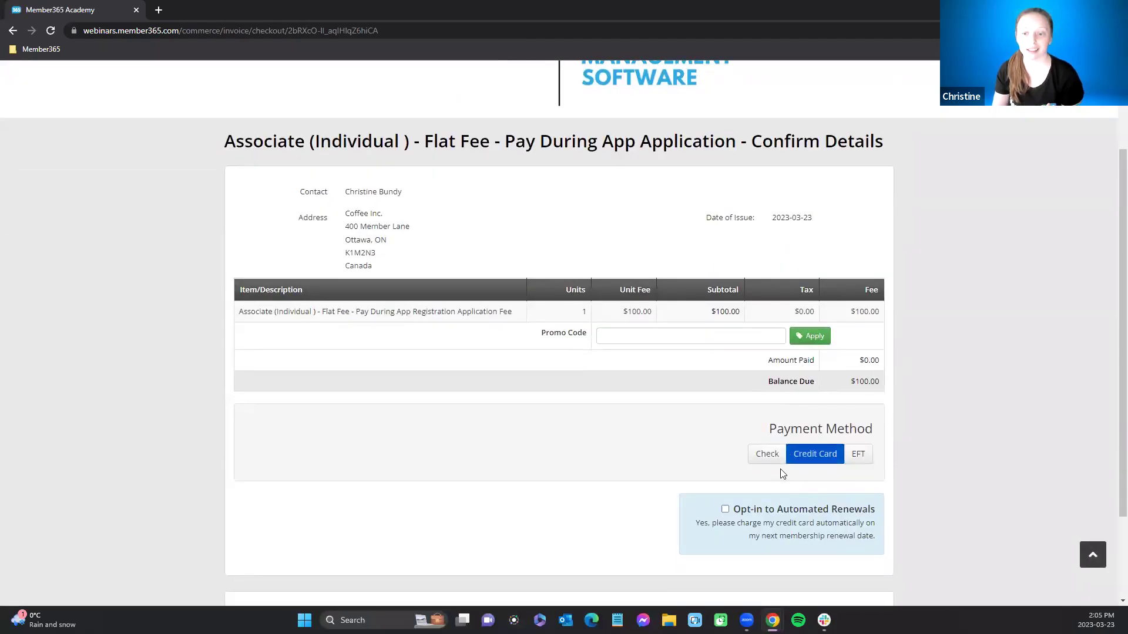
Step: Settle on EFT as the payment method and process the $100.00 application fee
{"action": "left_click", "coordinate": [770, 458]}
{"action": "left_click", "coordinate": [816, 457]}
{"action": "left_click", "coordinate": [856, 457]}
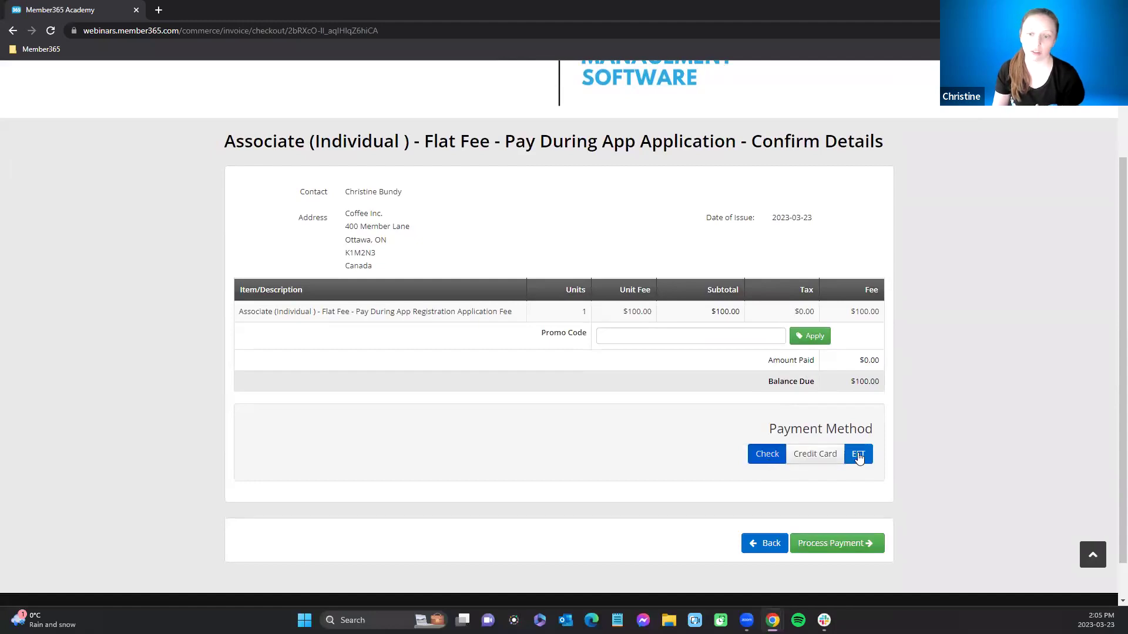
{"action": "left_click", "coordinate": [817, 464]}
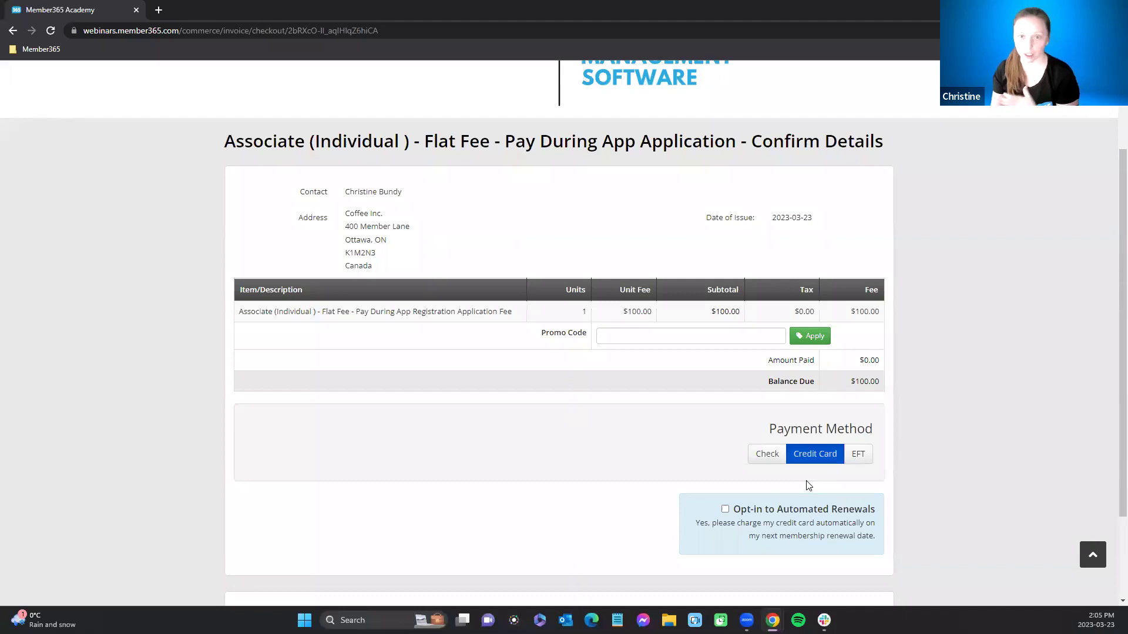
{"action": "left_click", "coordinate": [857, 455]}
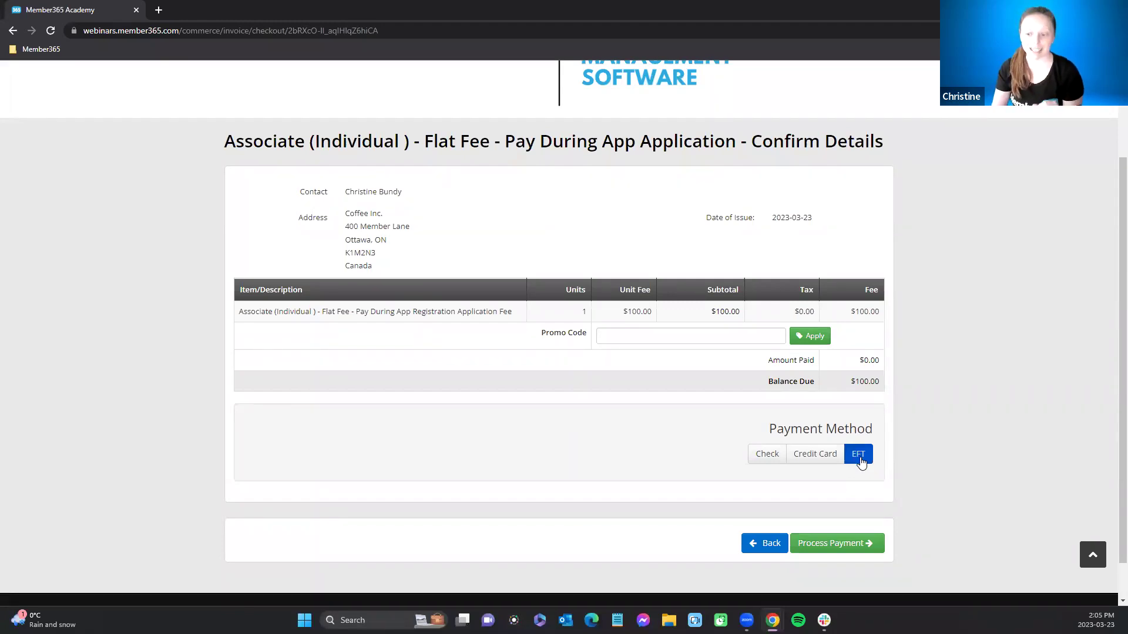
{"action": "left_click", "coordinate": [829, 455]}
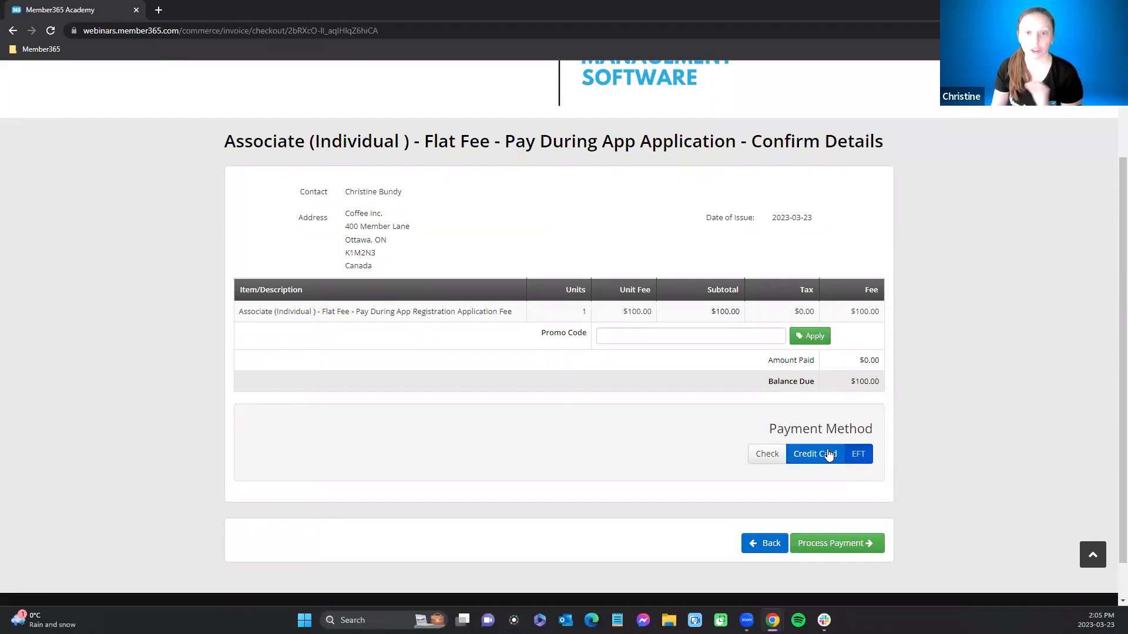
{"action": "left_click", "coordinate": [861, 461]}
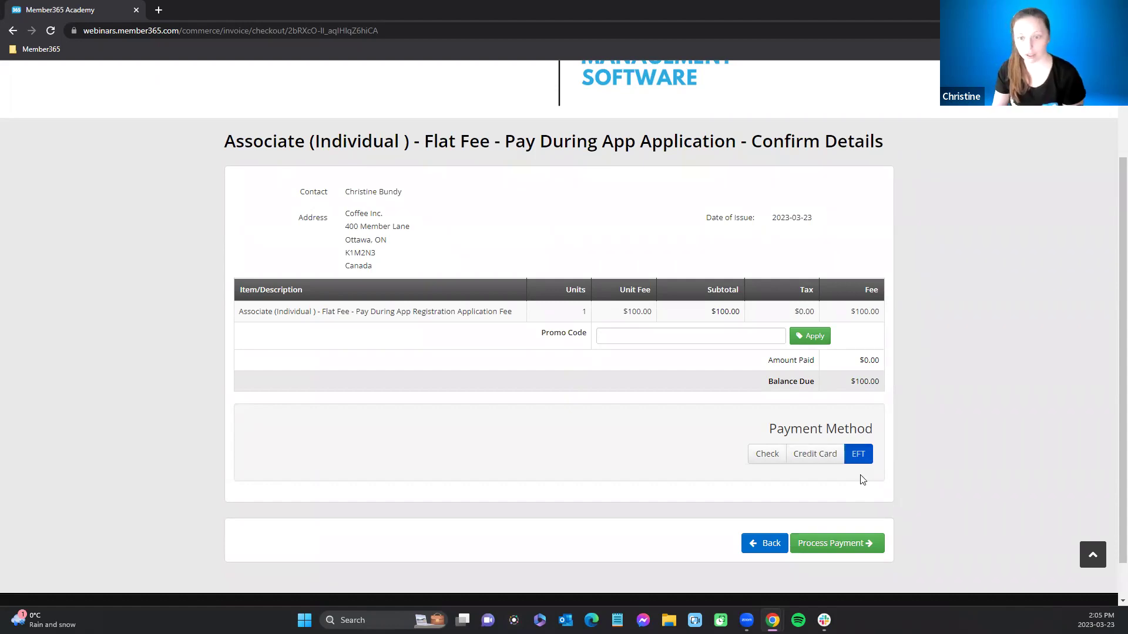
{"action": "left_click", "coordinate": [838, 547]}
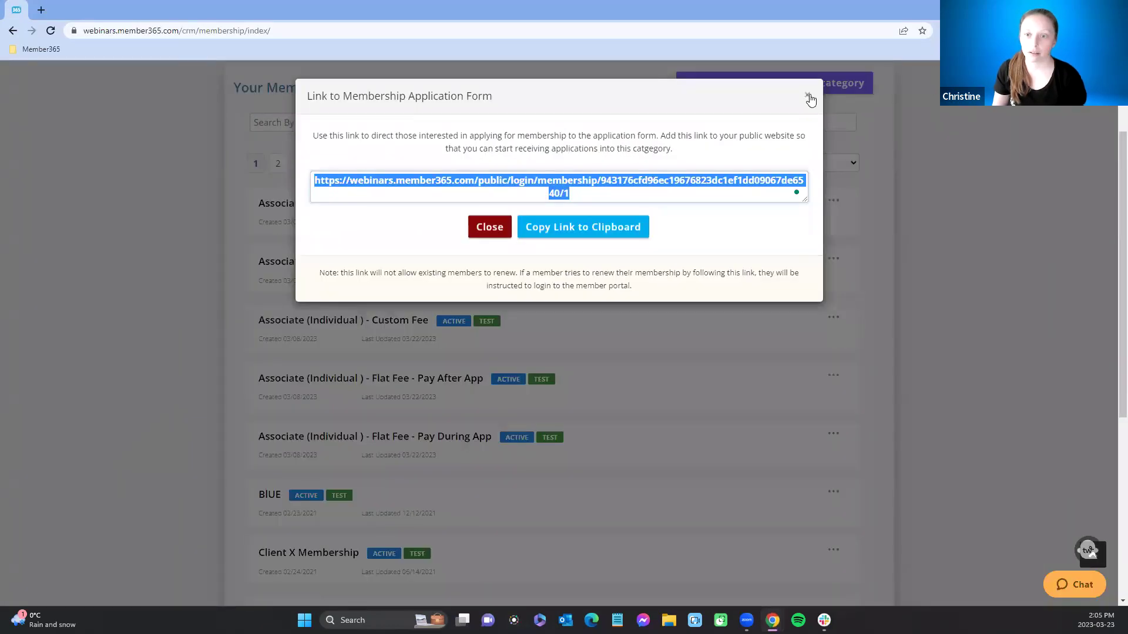
Step: Close the dialog and open Applications Pending Review from the dashboard's Administrator Alerts
{"action": "left_click", "coordinate": [810, 98]}
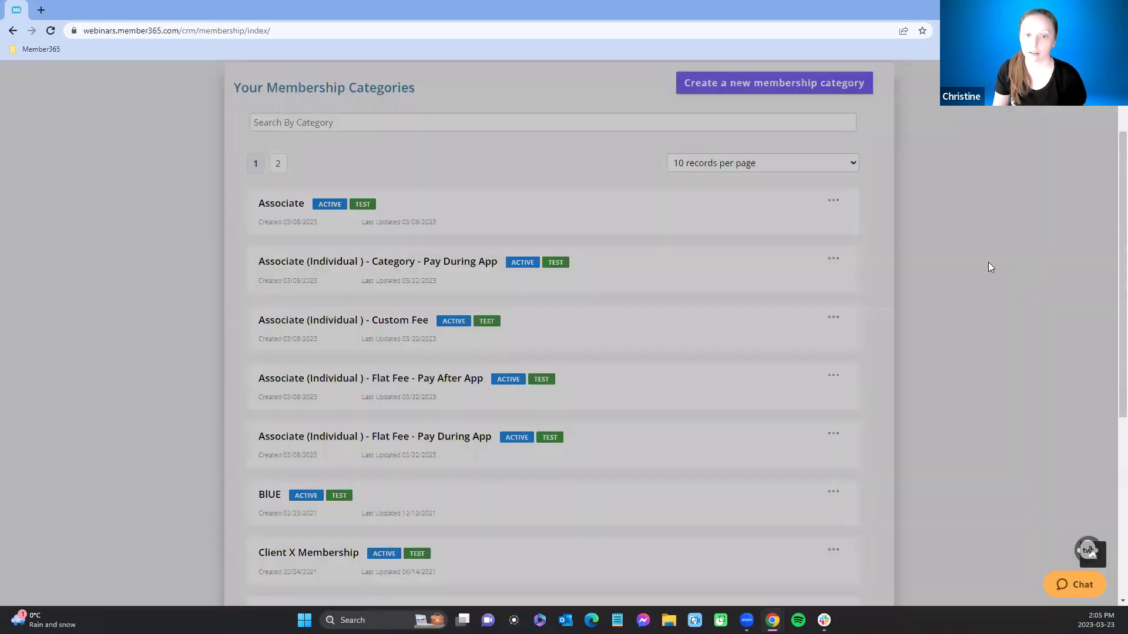
{"action": "scroll", "coordinate": [140, 293], "scroll_direction": "up", "scroll_amount": 2}
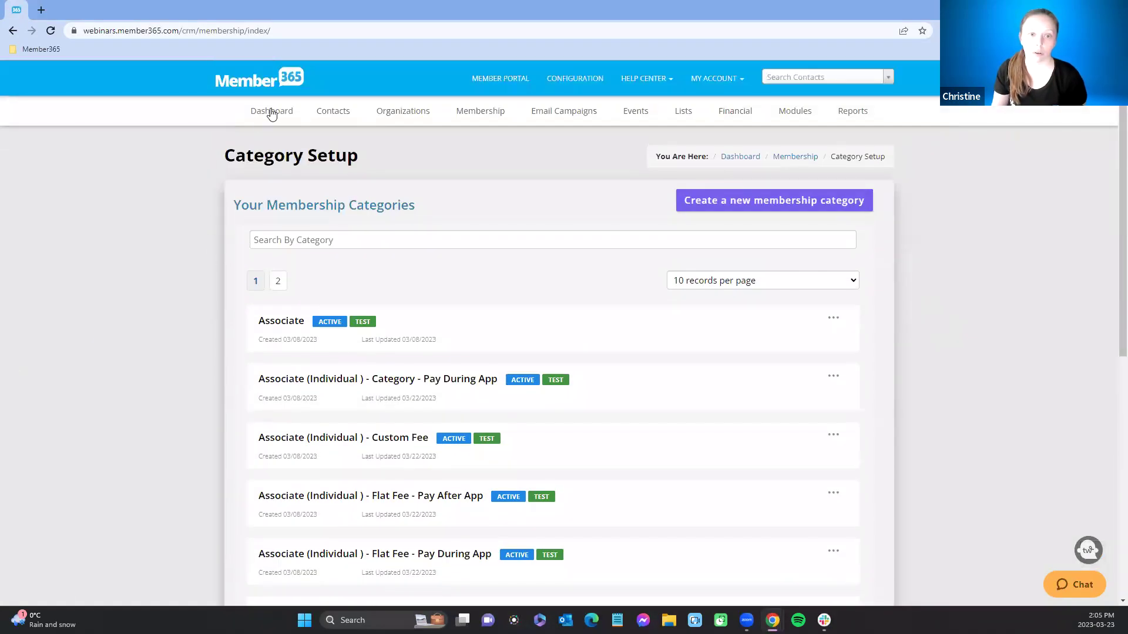
{"action": "left_click", "coordinate": [263, 116]}
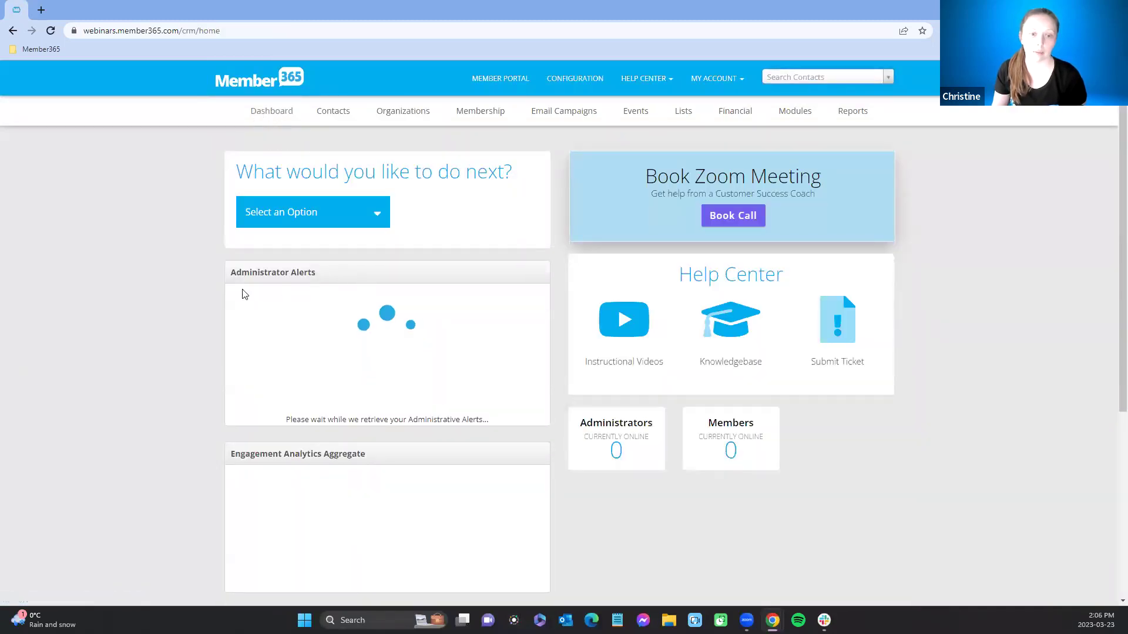
{"action": "left_click_drag", "start_coordinate": [232, 273], "coordinate": [362, 288]}
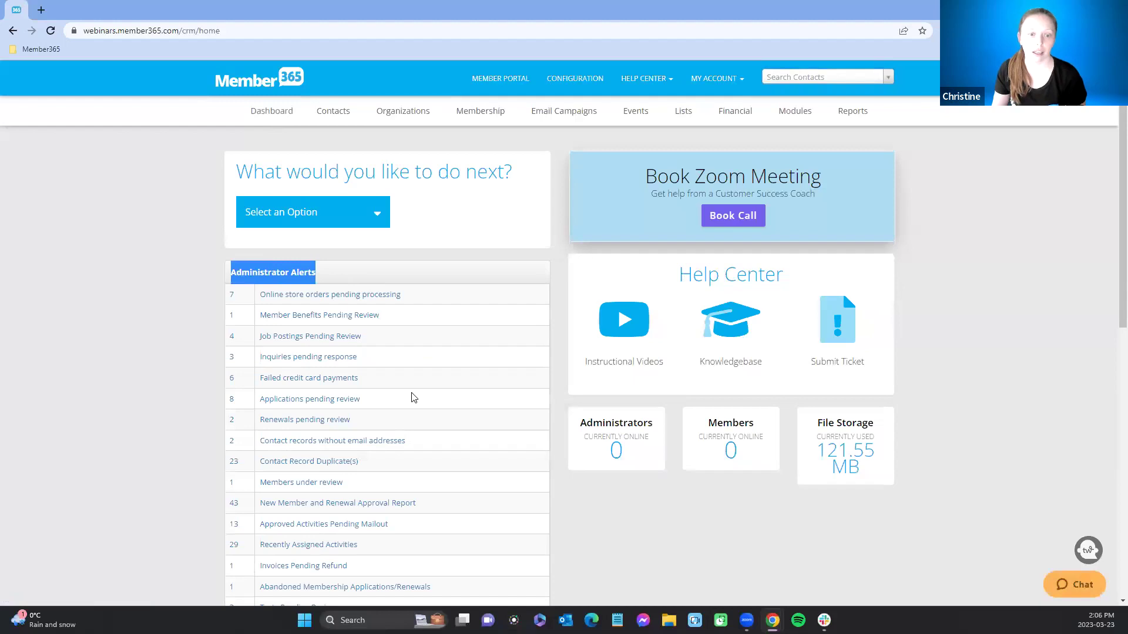
{"action": "left_click", "coordinate": [266, 404]}
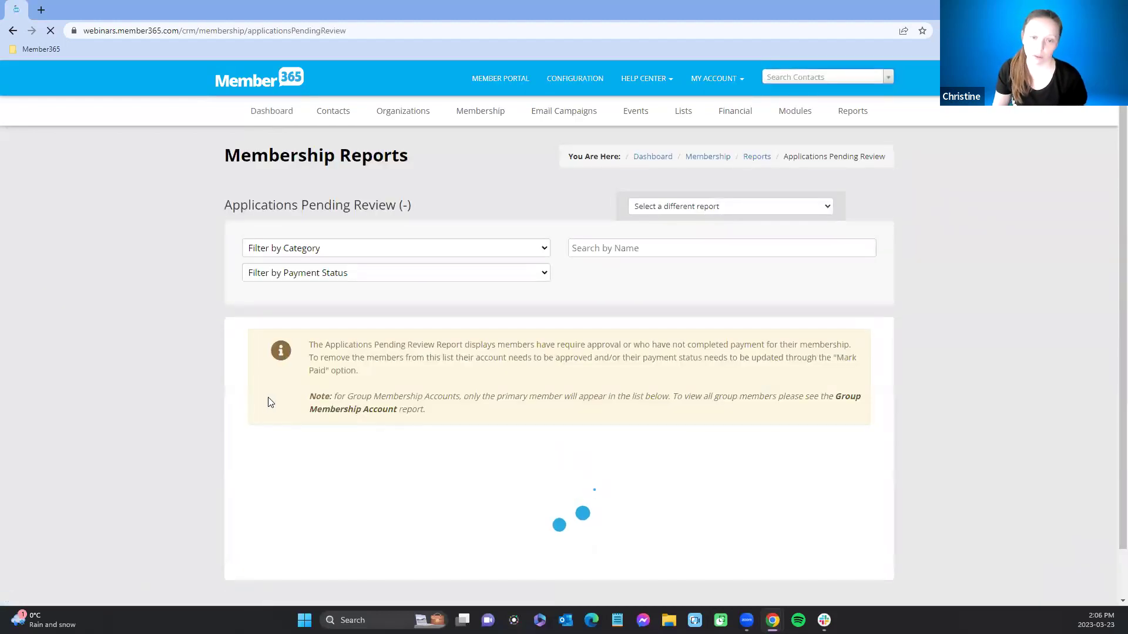
{"action": "scroll", "coordinate": [566, 400], "scroll_direction": "down", "scroll_amount": 4}
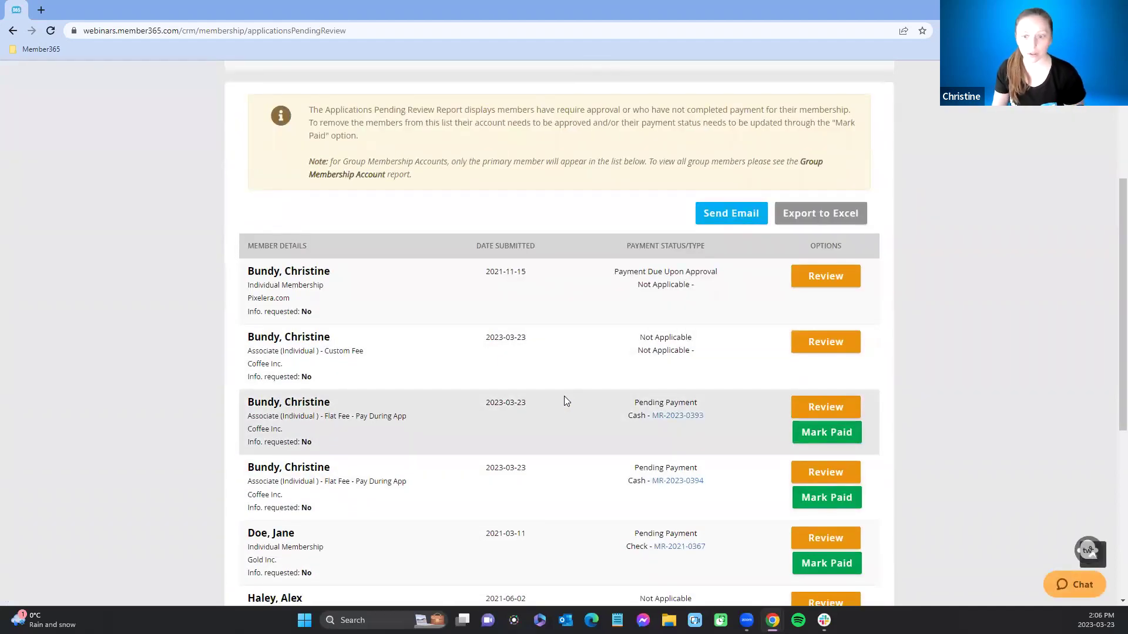
Step: Open the third pending application and look over its contact info, form answers and Admin Only fields
{"action": "left_click", "coordinate": [802, 414]}
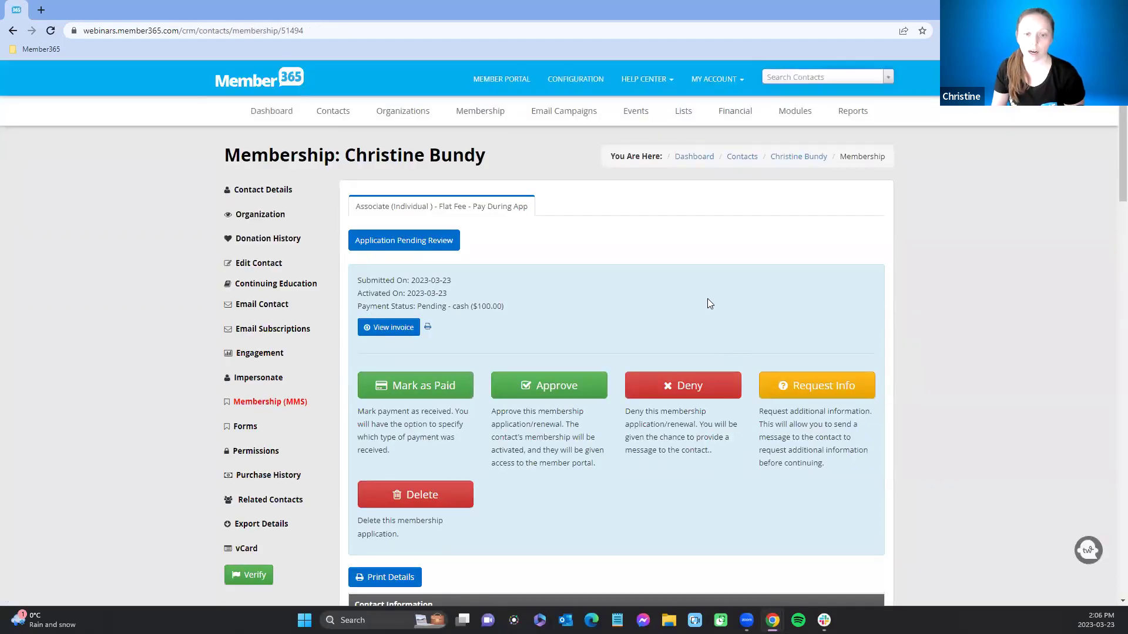
{"action": "scroll", "coordinate": [708, 299], "scroll_direction": "down", "scroll_amount": 2}
{"action": "scroll", "coordinate": [853, 384], "scroll_direction": "down", "scroll_amount": 7}
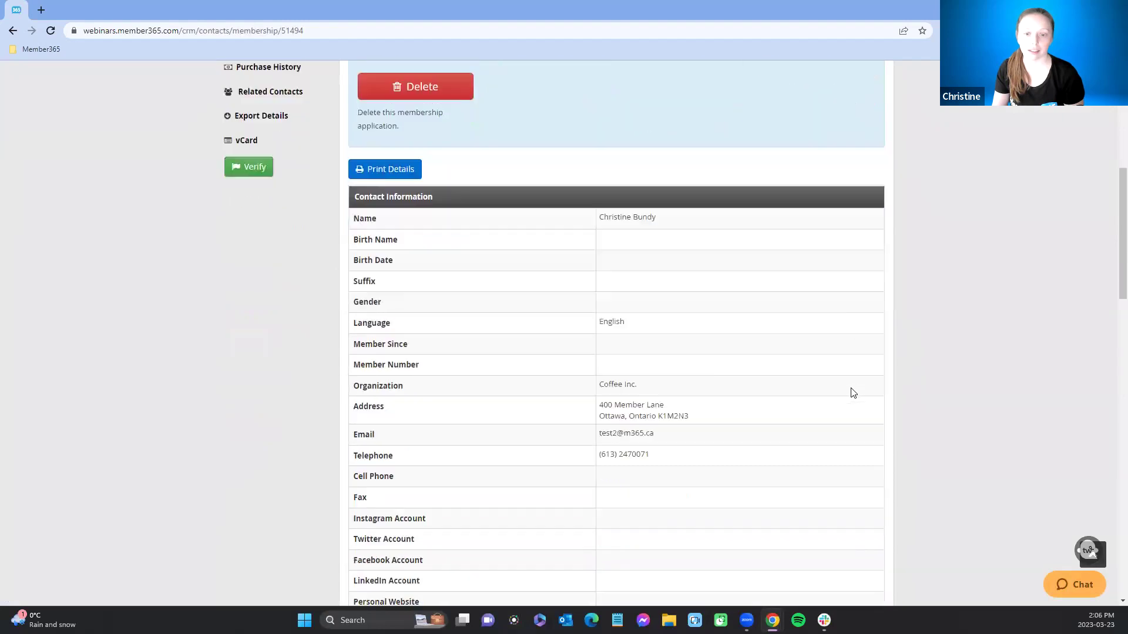
{"action": "scroll", "coordinate": [853, 392], "scroll_direction": "down", "scroll_amount": 12}
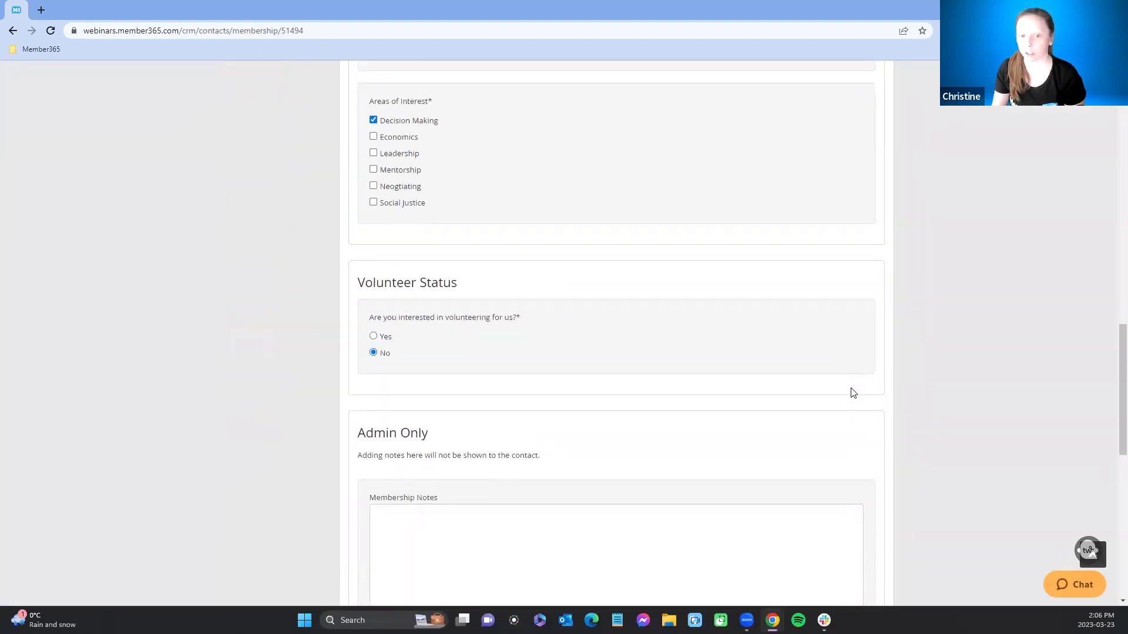
{"action": "scroll", "coordinate": [853, 392], "scroll_direction": "down", "scroll_amount": 3}
{"action": "scroll", "coordinate": [852, 393], "scroll_direction": "up", "scroll_amount": 9}
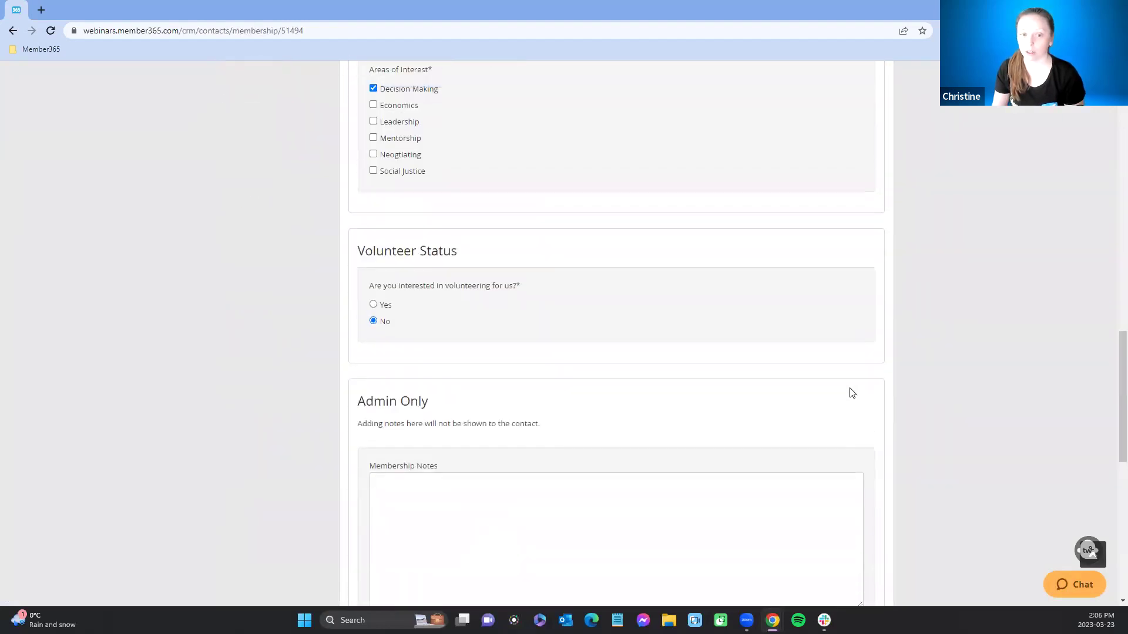
{"action": "scroll", "coordinate": [852, 392], "scroll_direction": "down", "scroll_amount": 7}
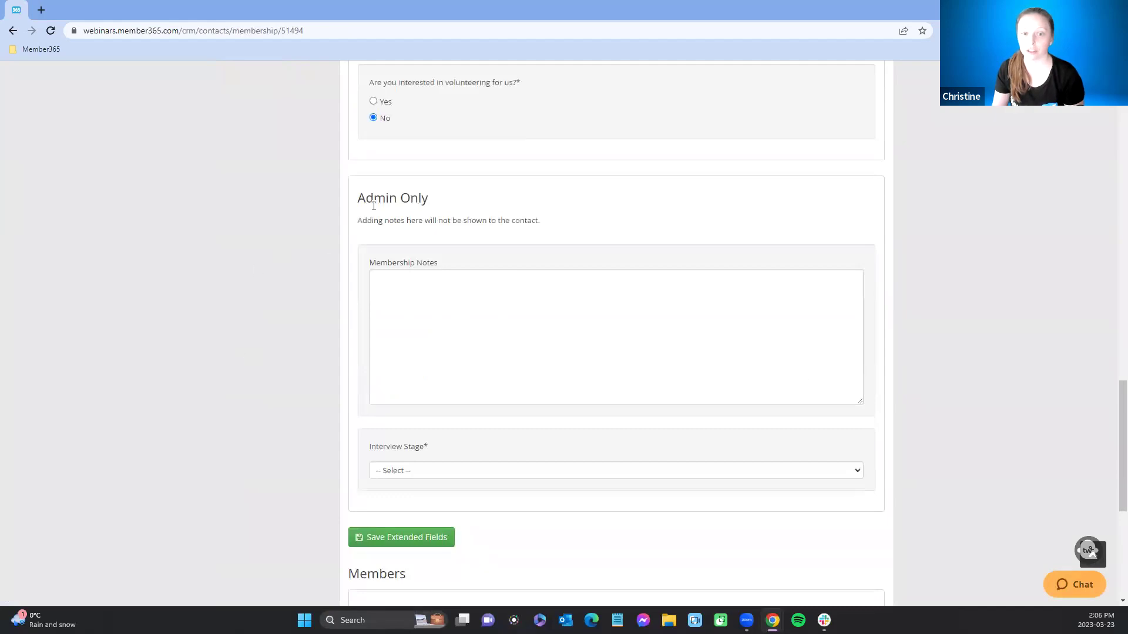
{"action": "left_click_drag", "start_coordinate": [357, 199], "coordinate": [449, 201]}
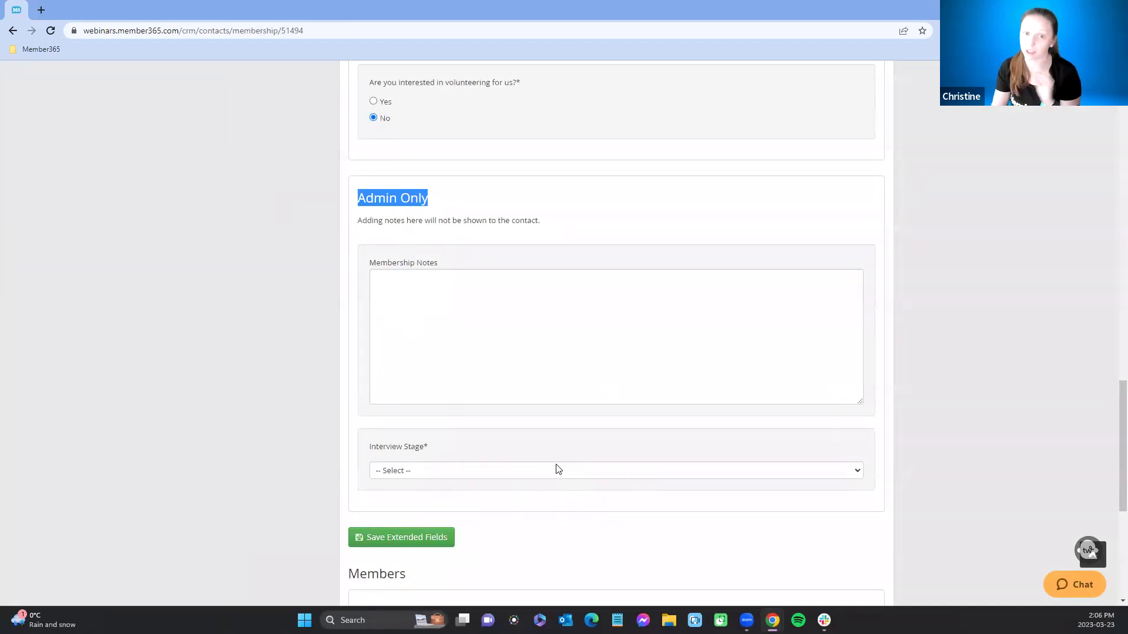
{"action": "scroll", "coordinate": [557, 471], "scroll_direction": "down", "scroll_amount": 6}
{"action": "scroll", "coordinate": [554, 481], "scroll_direction": "up", "scroll_amount": 20}
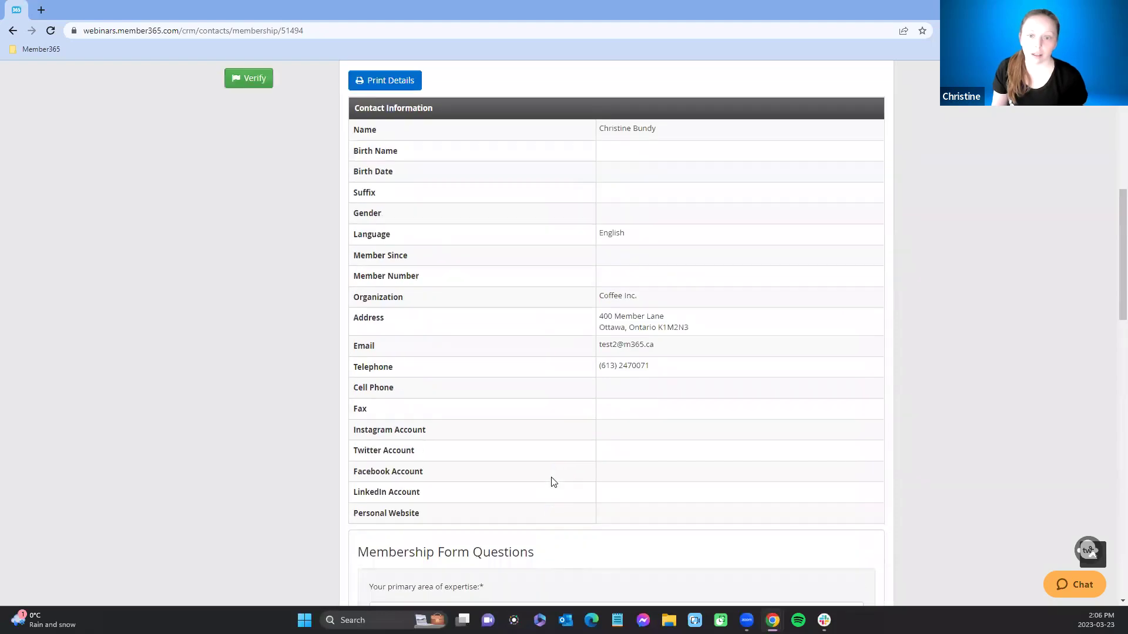
{"action": "scroll", "coordinate": [552, 479], "scroll_direction": "up", "scroll_amount": 8}
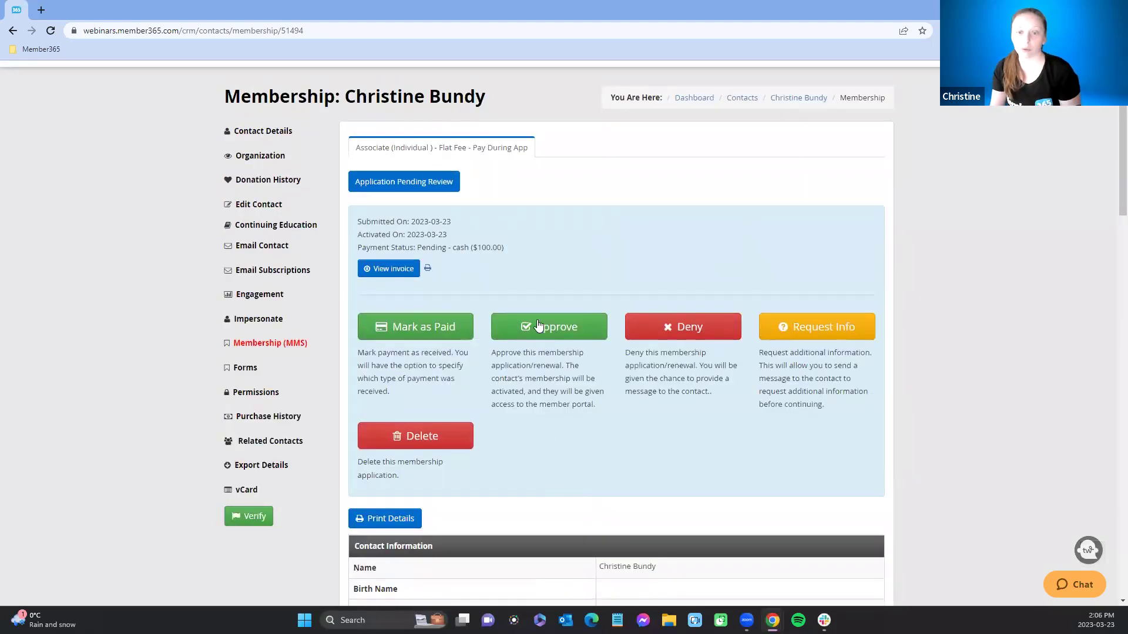
Step: Mark the $100 invoice paid by cheque number 123412, closing the receipt email unsent
{"action": "left_click", "coordinate": [415, 331]}
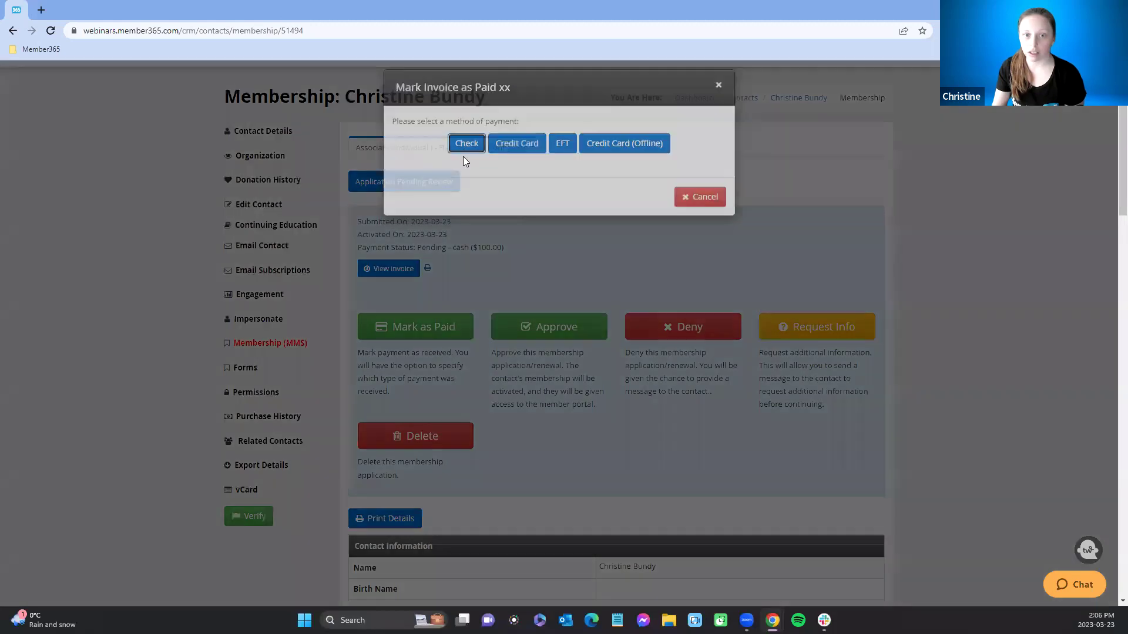
{"action": "left_click", "coordinate": [467, 143]}
{"action": "left_click", "coordinate": [505, 160]}
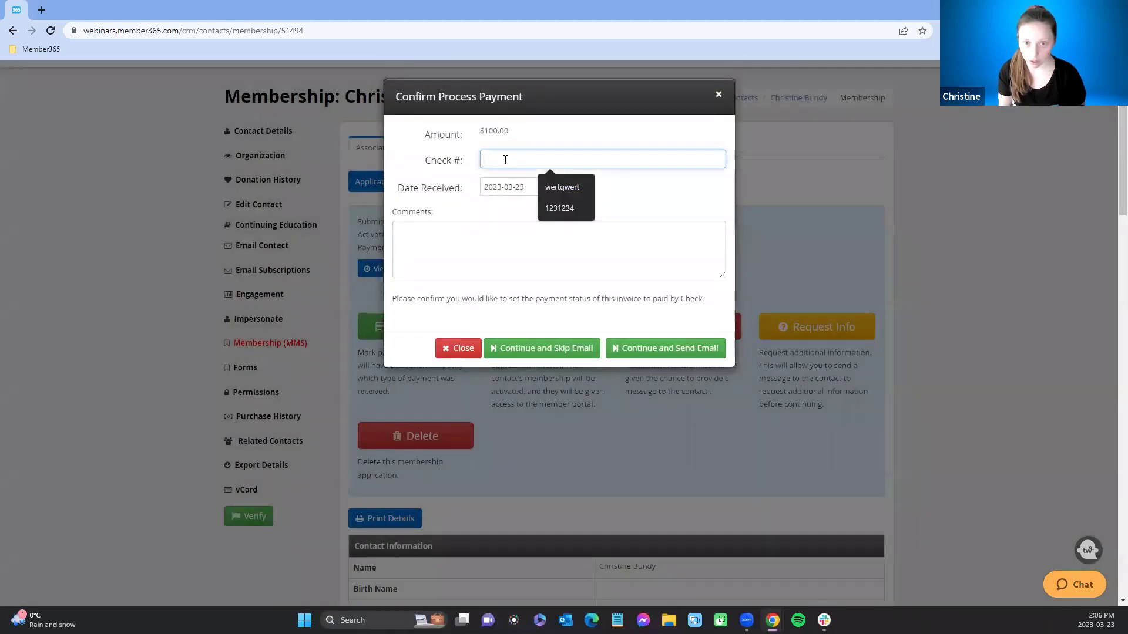
{"action": "type", "text": "123456"}
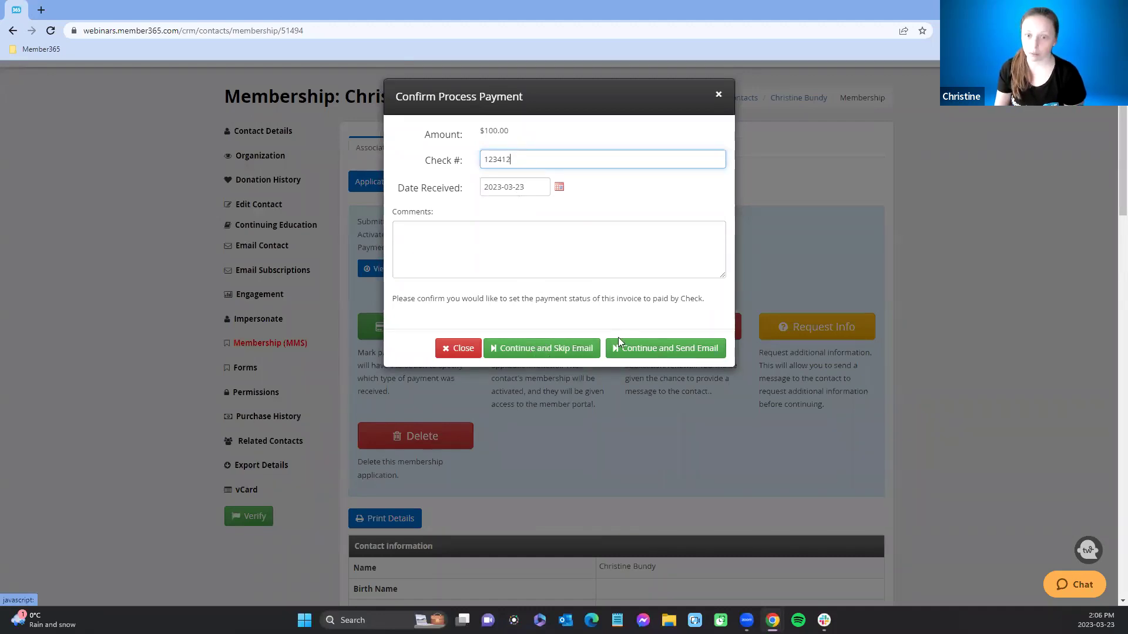
{"action": "left_click", "coordinate": [639, 349]}
{"action": "scroll", "coordinate": [624, 251], "scroll_direction": "down", "scroll_amount": 1}
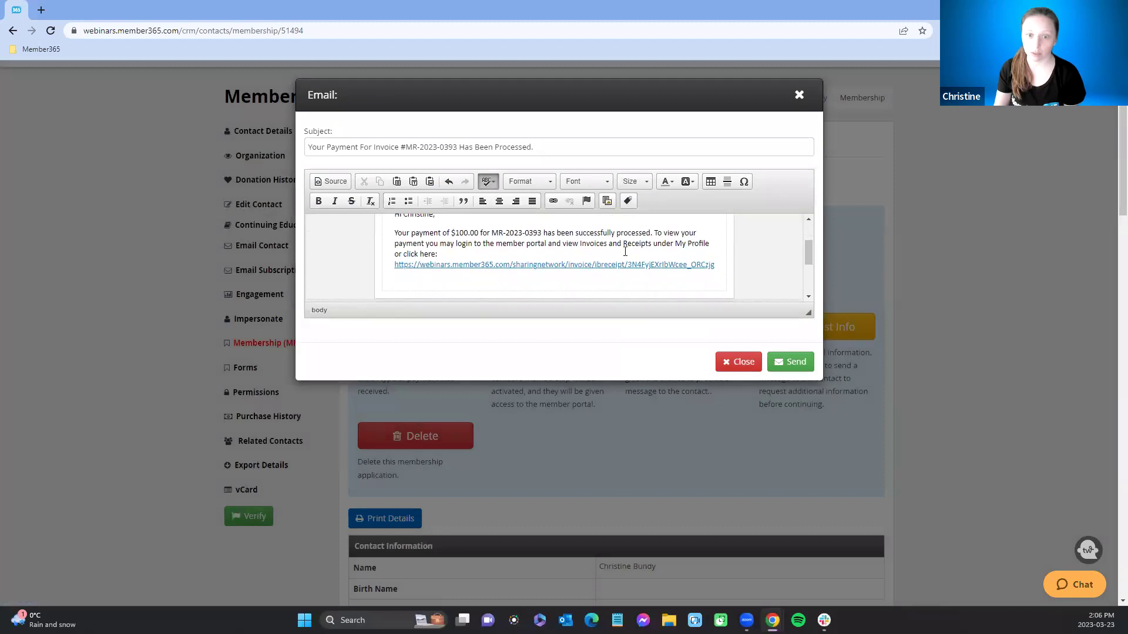
{"action": "scroll", "coordinate": [624, 251], "scroll_direction": "down", "scroll_amount": 2}
{"action": "scroll", "coordinate": [625, 252], "scroll_direction": "up", "scroll_amount": 2}
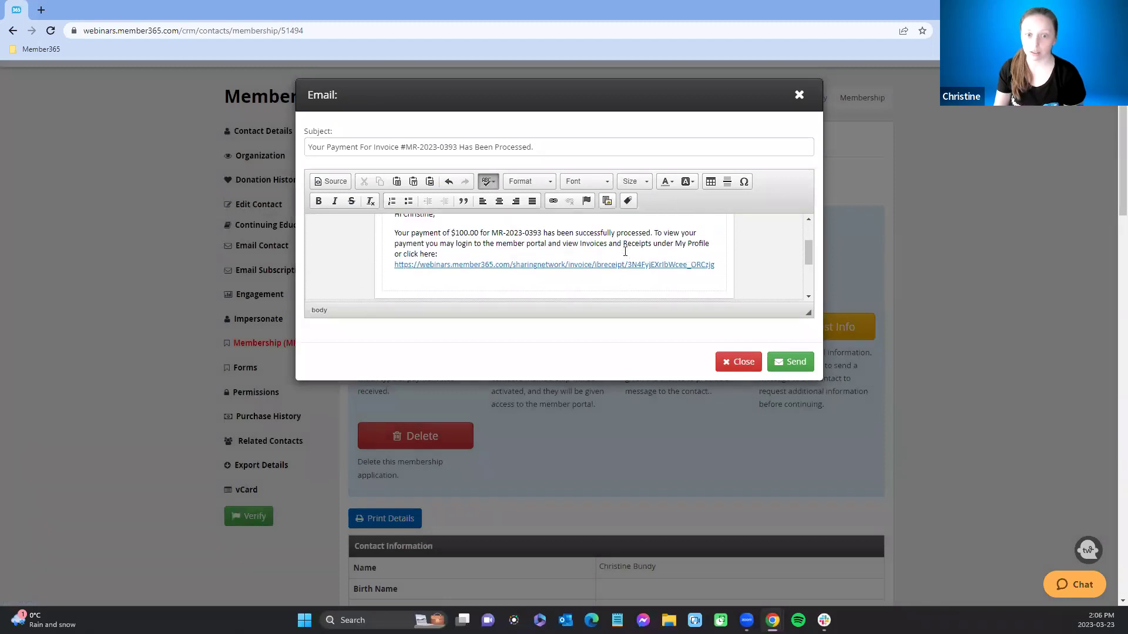
{"action": "left_click", "coordinate": [742, 362]}
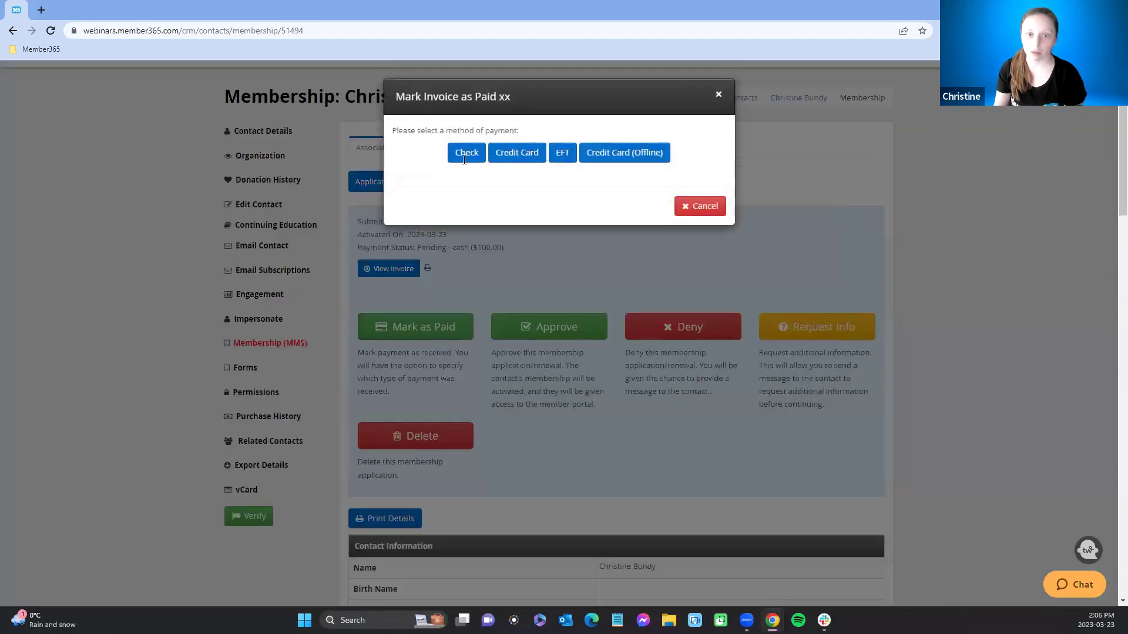
Step: Re-record the cheque payment without sending an email and approve the application
{"action": "left_click", "coordinate": [465, 152]}
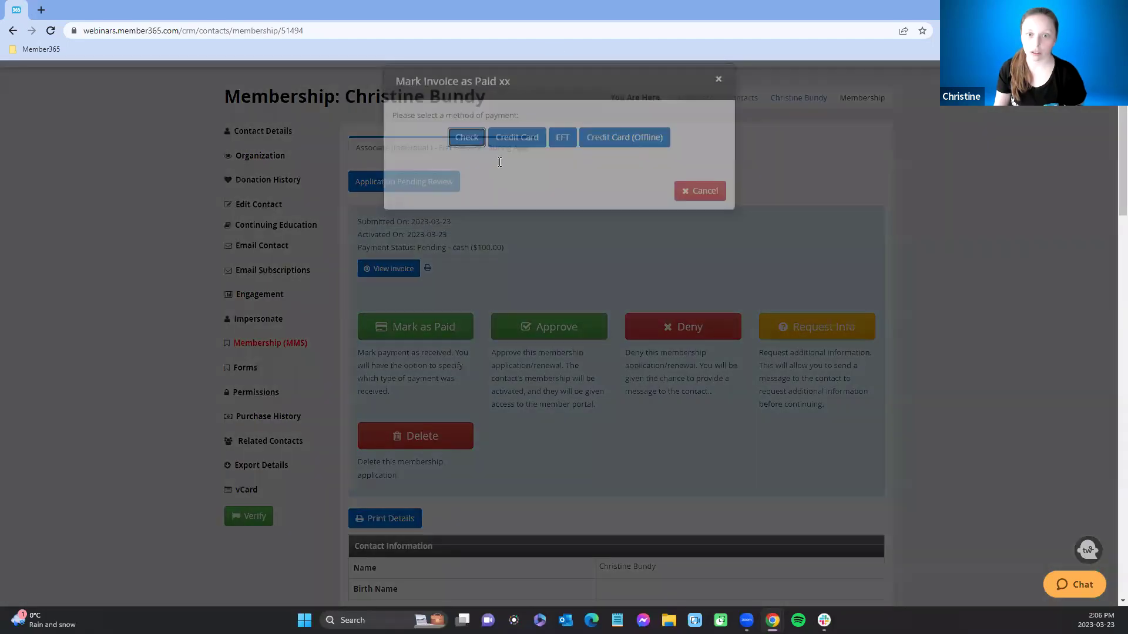
{"action": "left_click", "coordinate": [508, 346]}
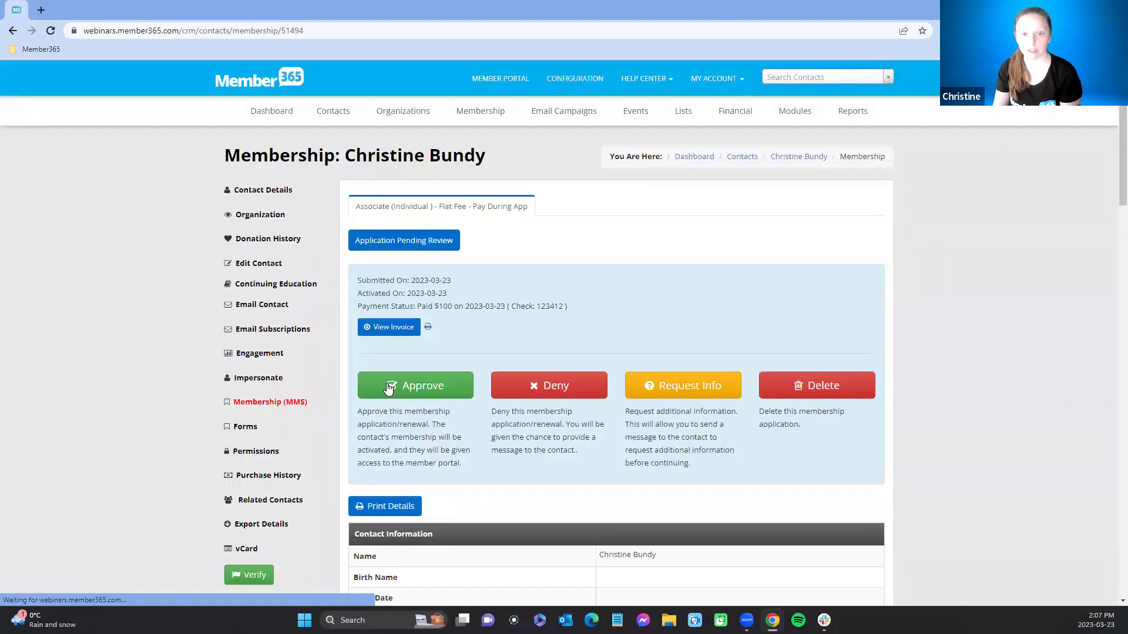
{"action": "left_click", "coordinate": [389, 387]}
Step: Review the approval email and send it, making the membership Active as of 2023-03-23
{"action": "scroll", "coordinate": [591, 330], "scroll_direction": "down", "scroll_amount": 5}
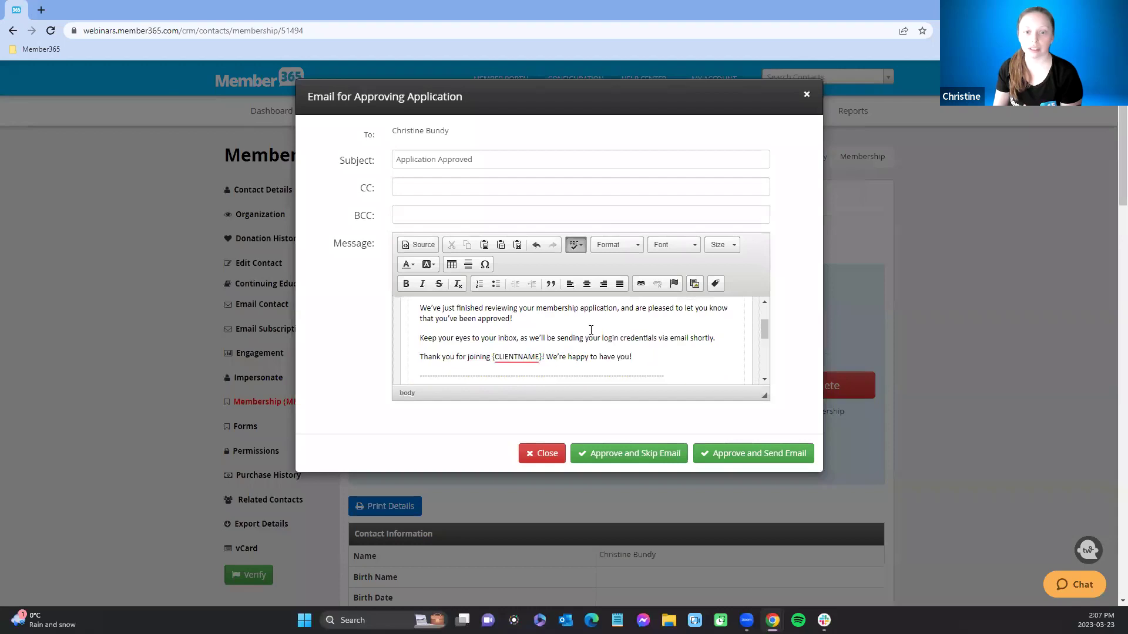
{"action": "scroll", "coordinate": [591, 330], "scroll_direction": "up", "scroll_amount": 2}
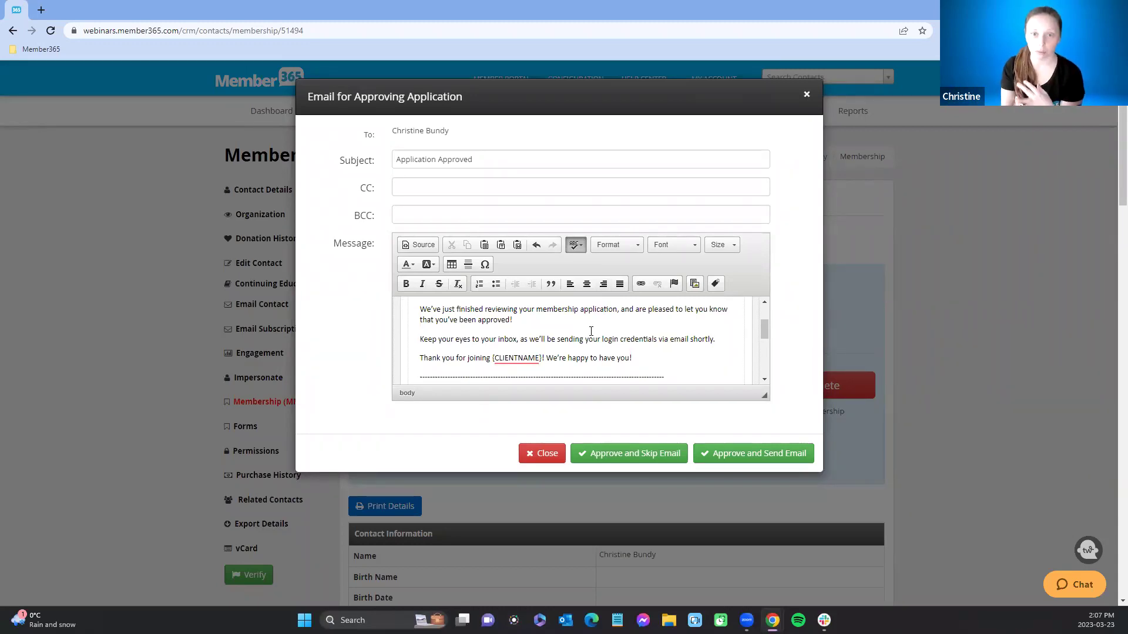
{"action": "left_click", "coordinate": [781, 451]}
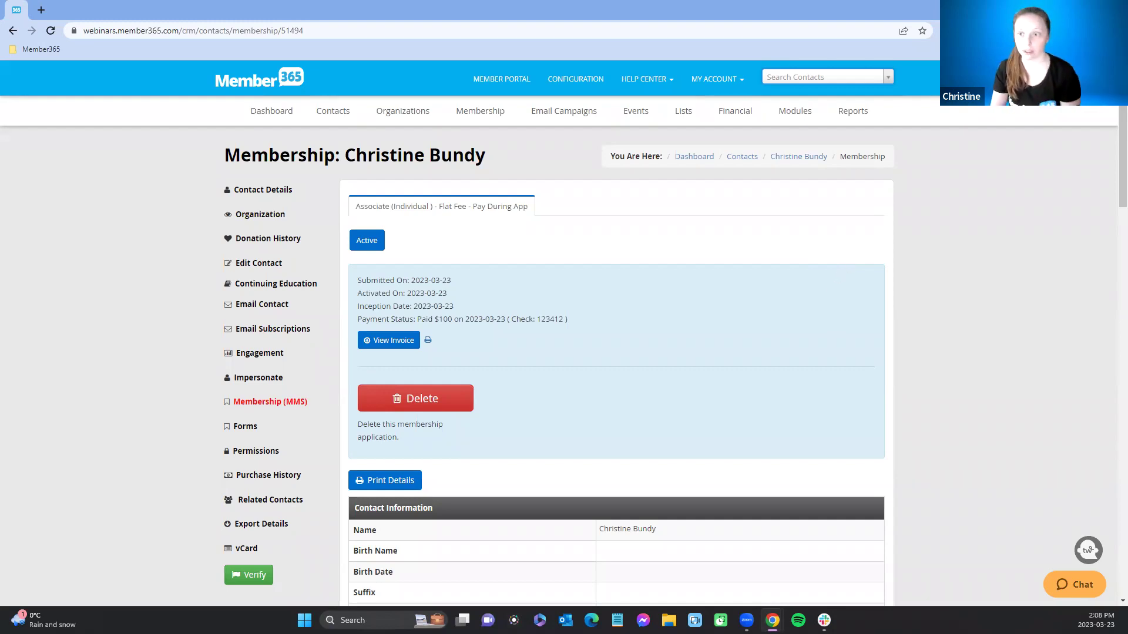
Step: Copy the Flat Fee - Pay After App category's application form link from Category Setup
{"action": "mouse_move", "coordinate": [455, 114]}
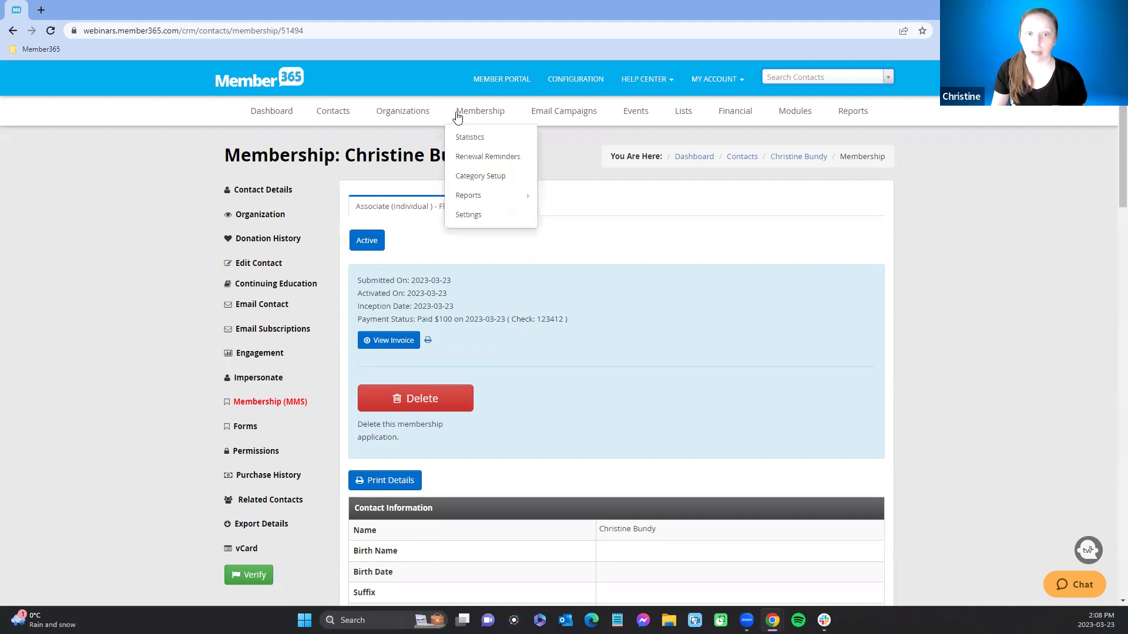
{"action": "left_click", "coordinate": [462, 184]}
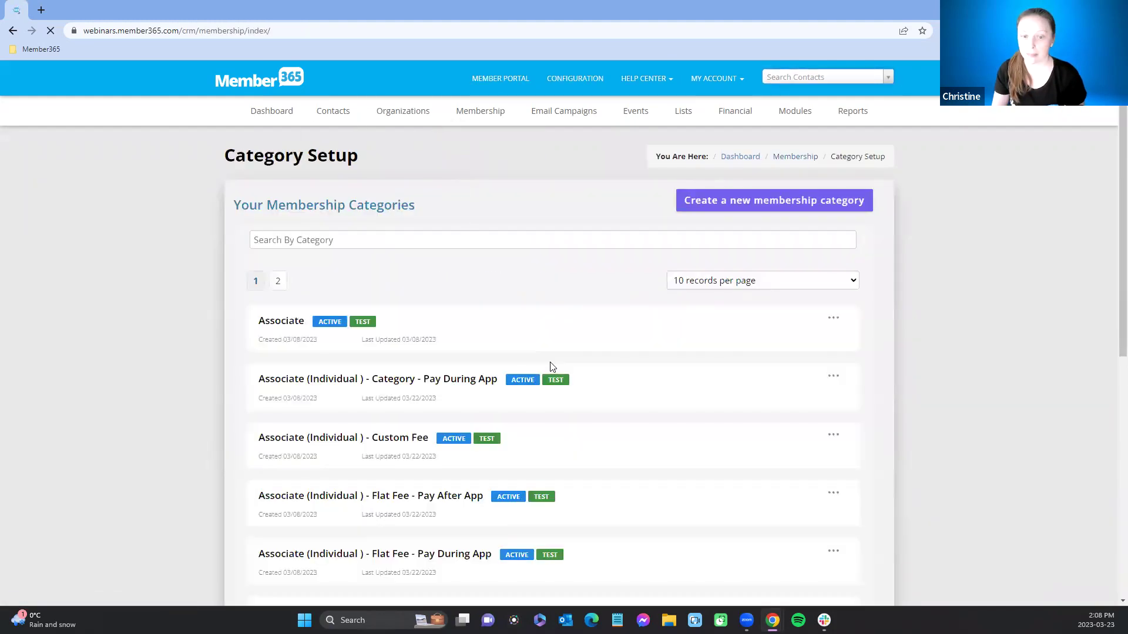
{"action": "scroll", "coordinate": [592, 351], "scroll_direction": "down", "scroll_amount": 4}
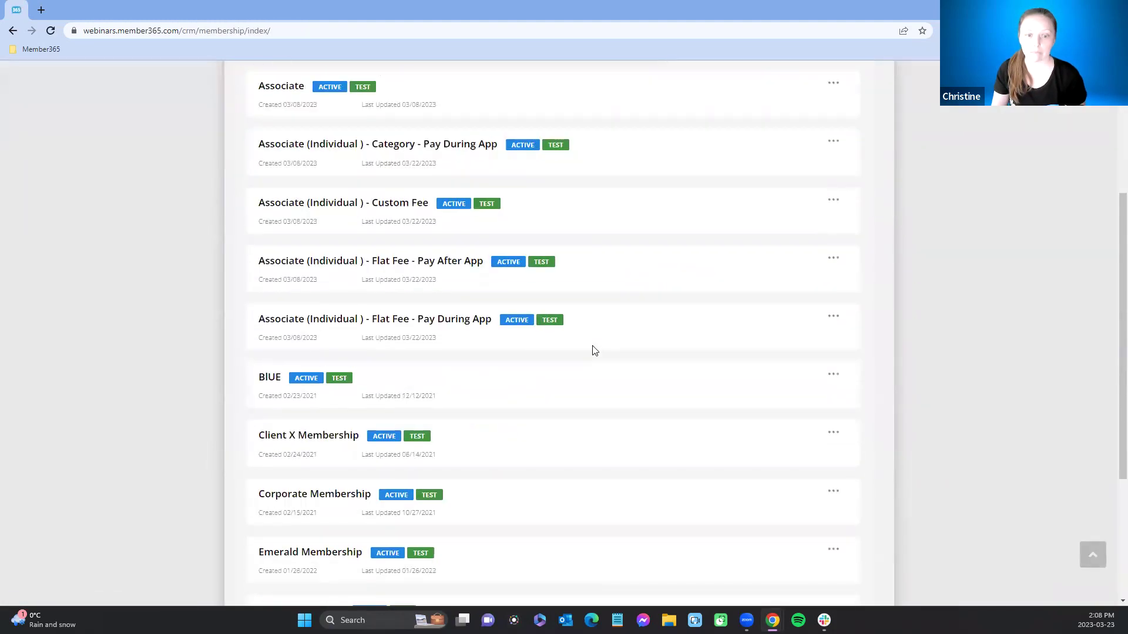
{"action": "left_click", "coordinate": [298, 269]}
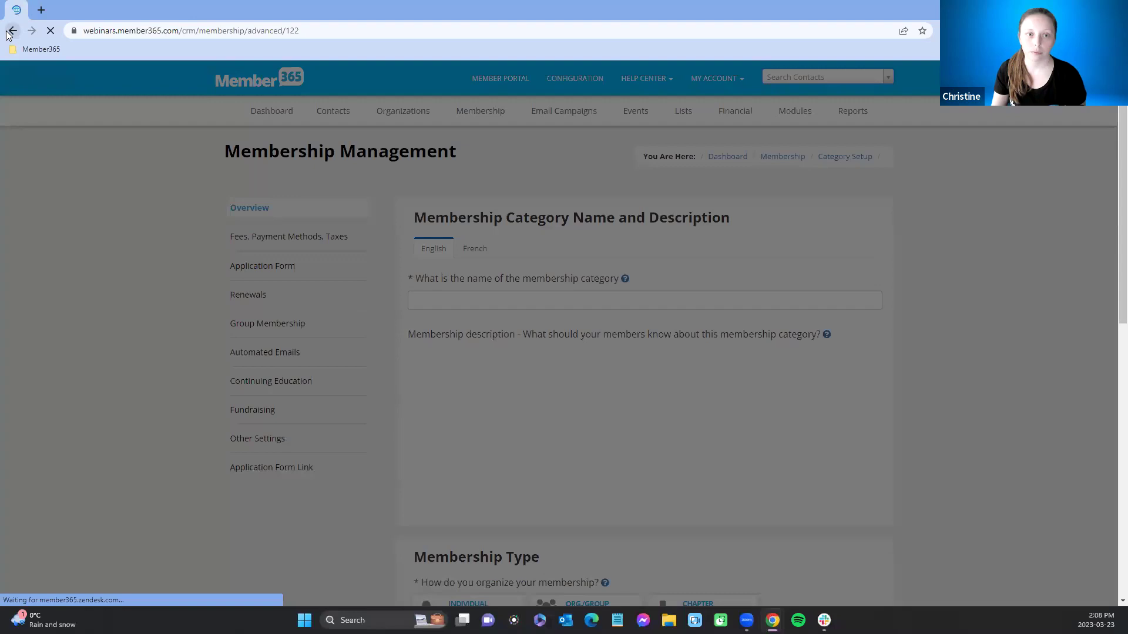
{"action": "left_click", "coordinate": [487, 115]}
{"action": "scroll", "coordinate": [748, 403], "scroll_direction": "down", "scroll_amount": 2}
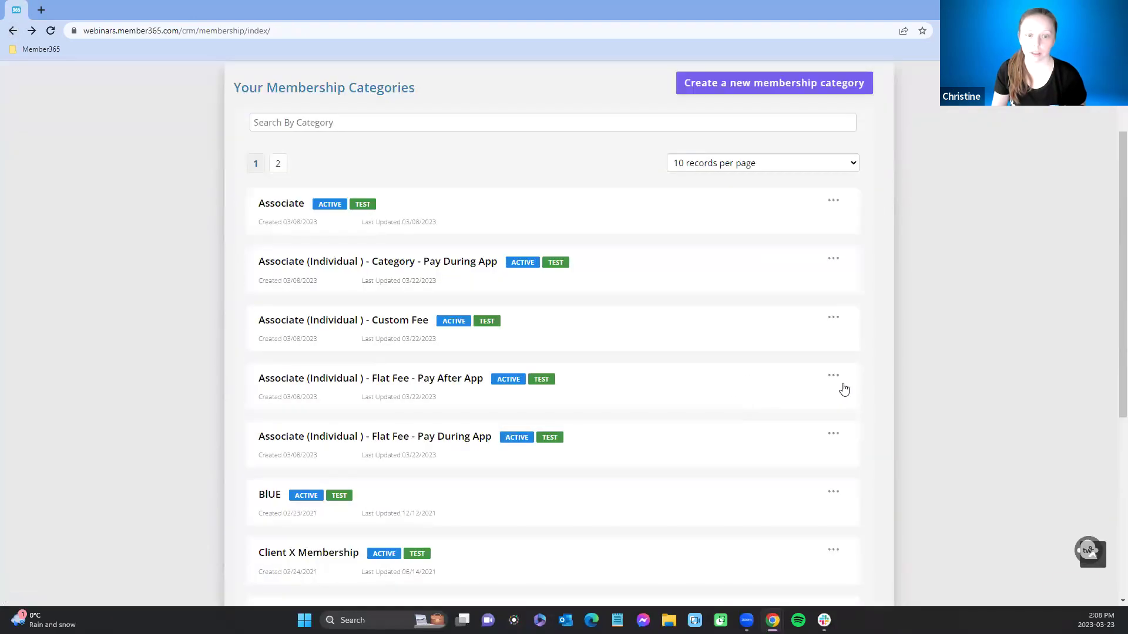
{"action": "left_click", "coordinate": [833, 377]}
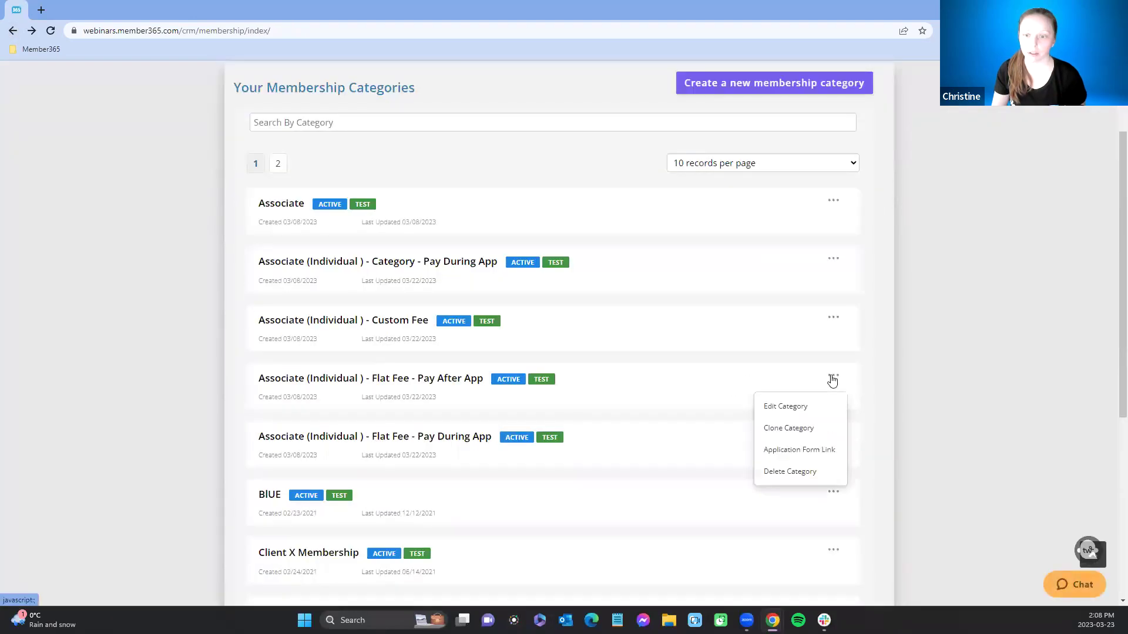
{"action": "left_click", "coordinate": [784, 454]}
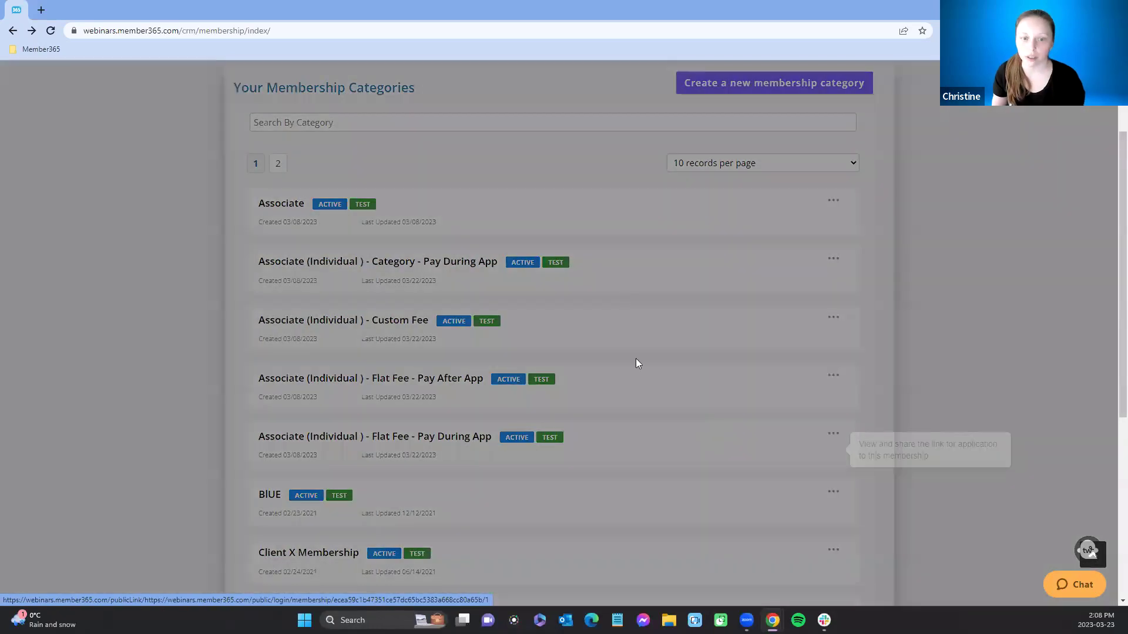
{"action": "left_click", "coordinate": [579, 227]}
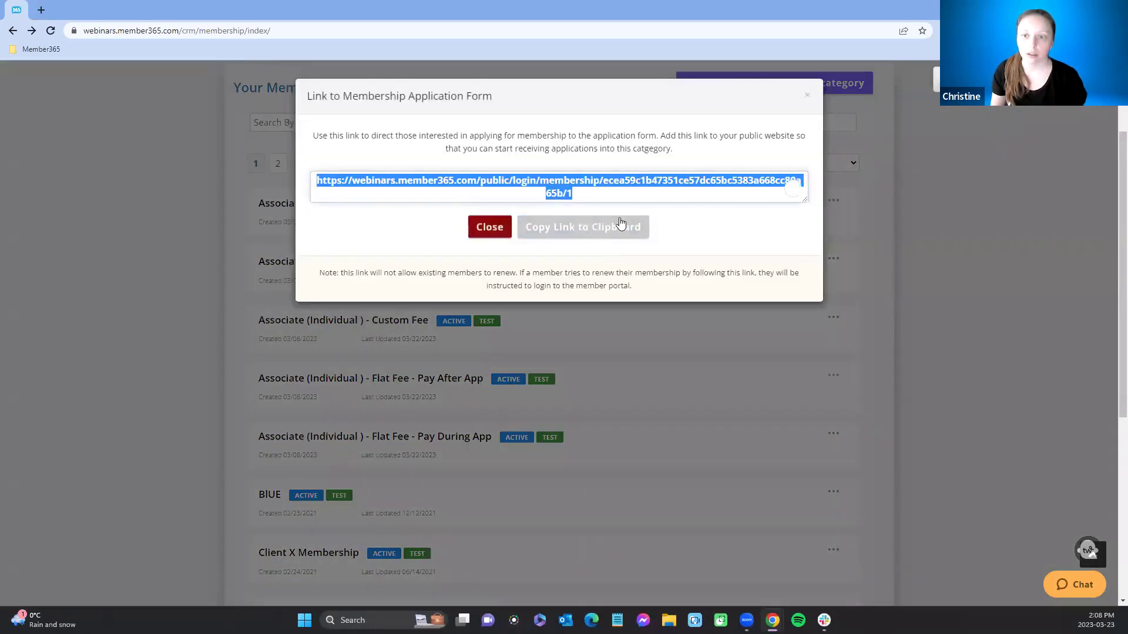
Step: Load the link in a new private window and start entering a test e-mail address
{"action": "left_click", "coordinate": [1115, 31]}
{"action": "left_click", "coordinate": [1010, 80]}
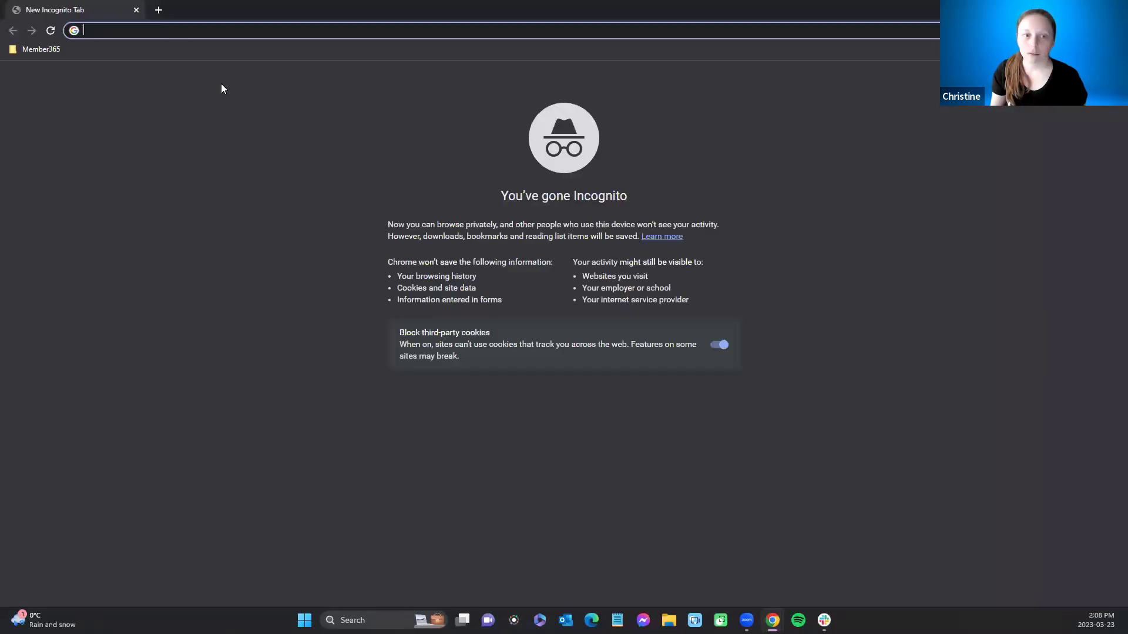
{"action": "key", "text": "ctrl+v"}
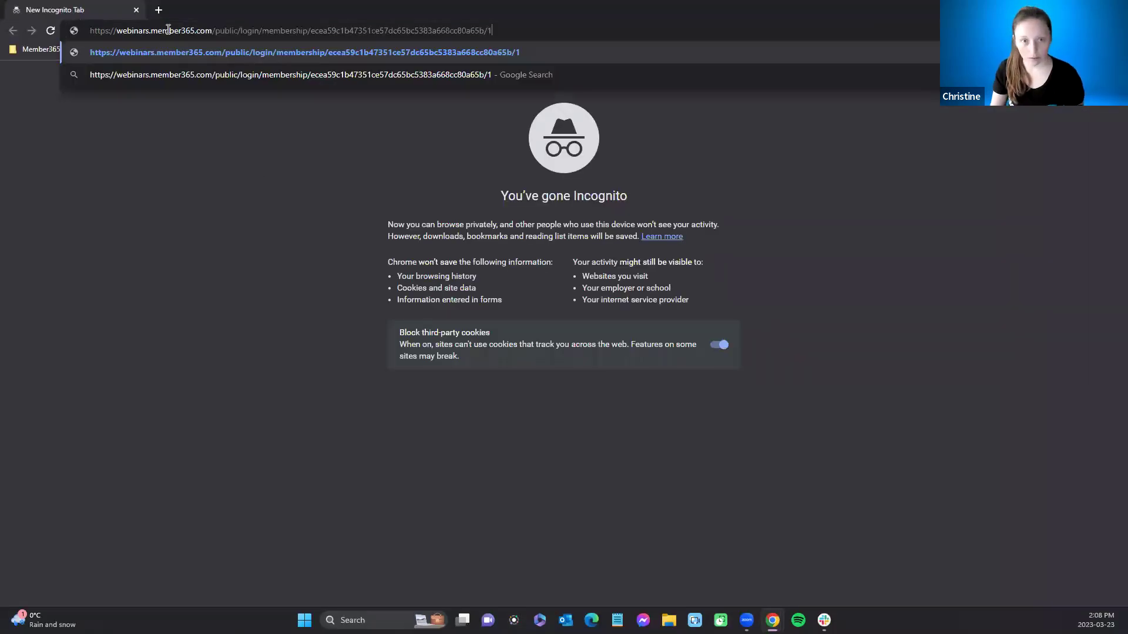
{"action": "key", "text": "Return"}
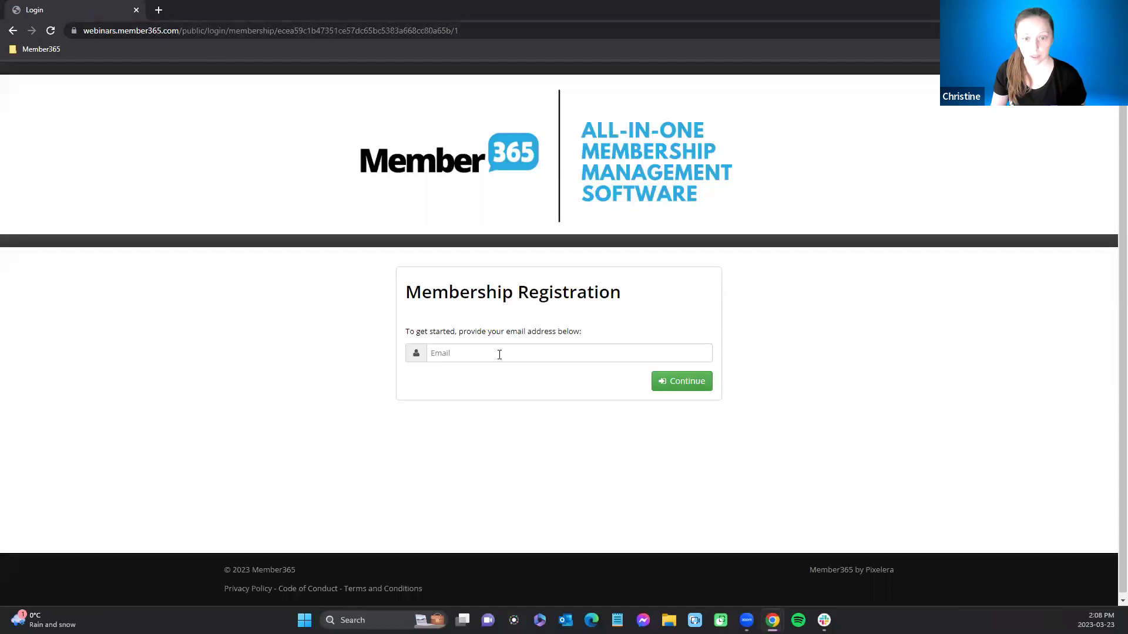
{"action": "left_click", "coordinate": [500, 354]}
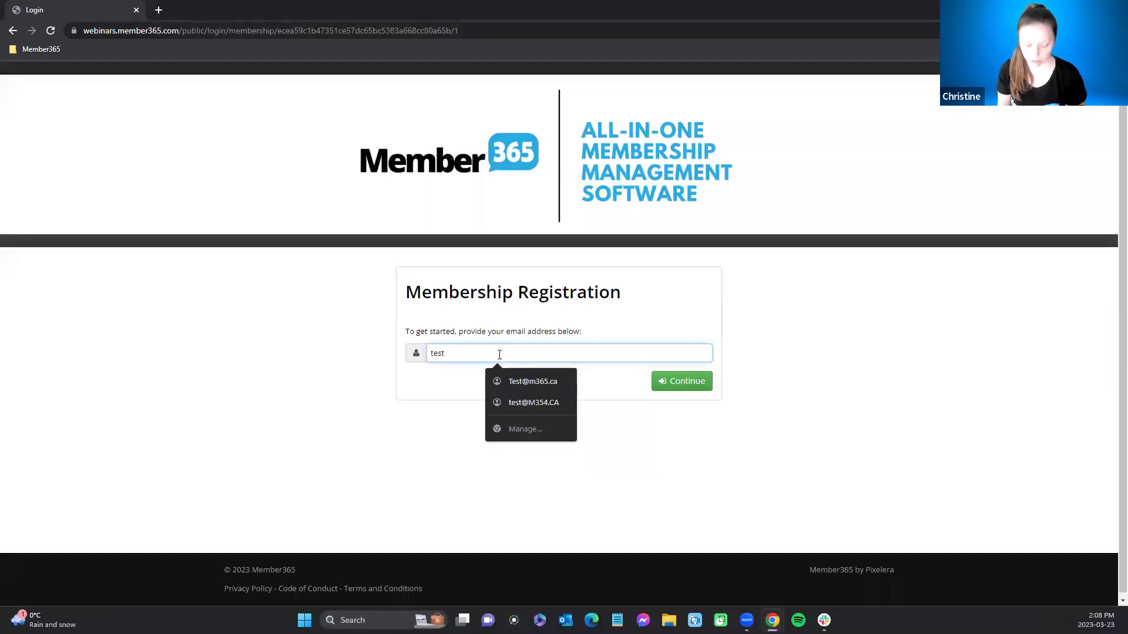
{"action": "key", "text": "Return"}
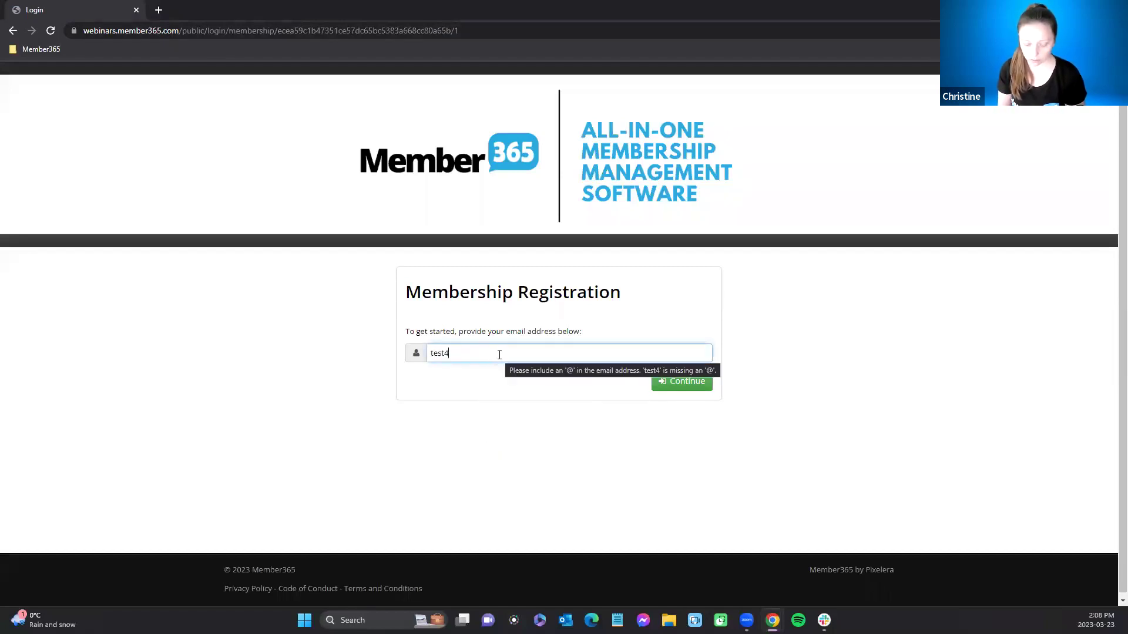
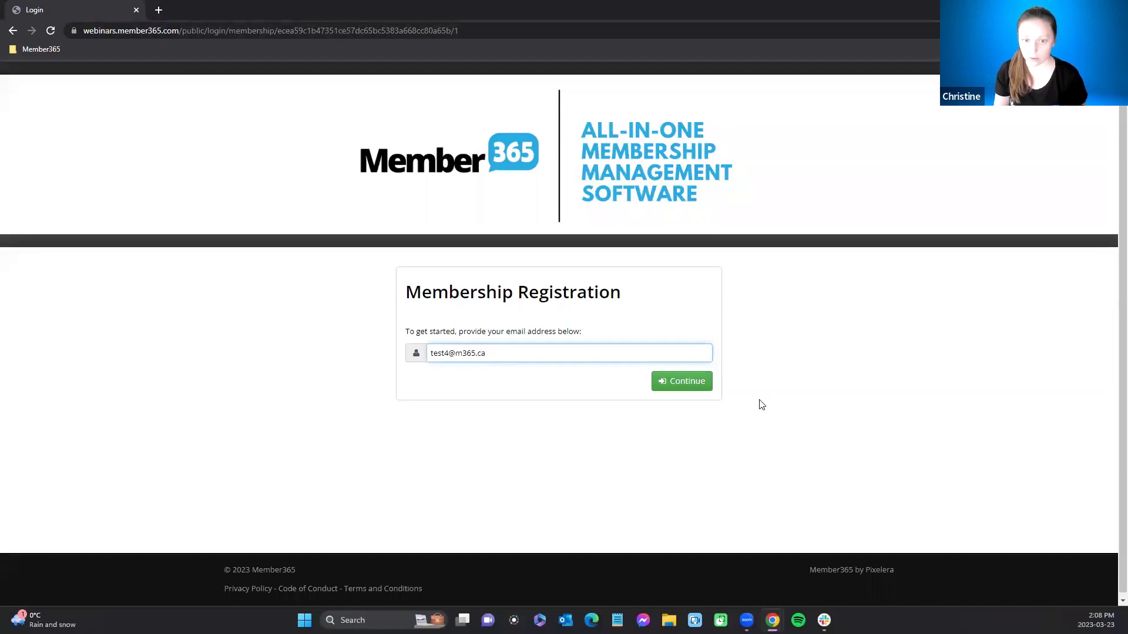
{"action": "left_click", "coordinate": [688, 382]}
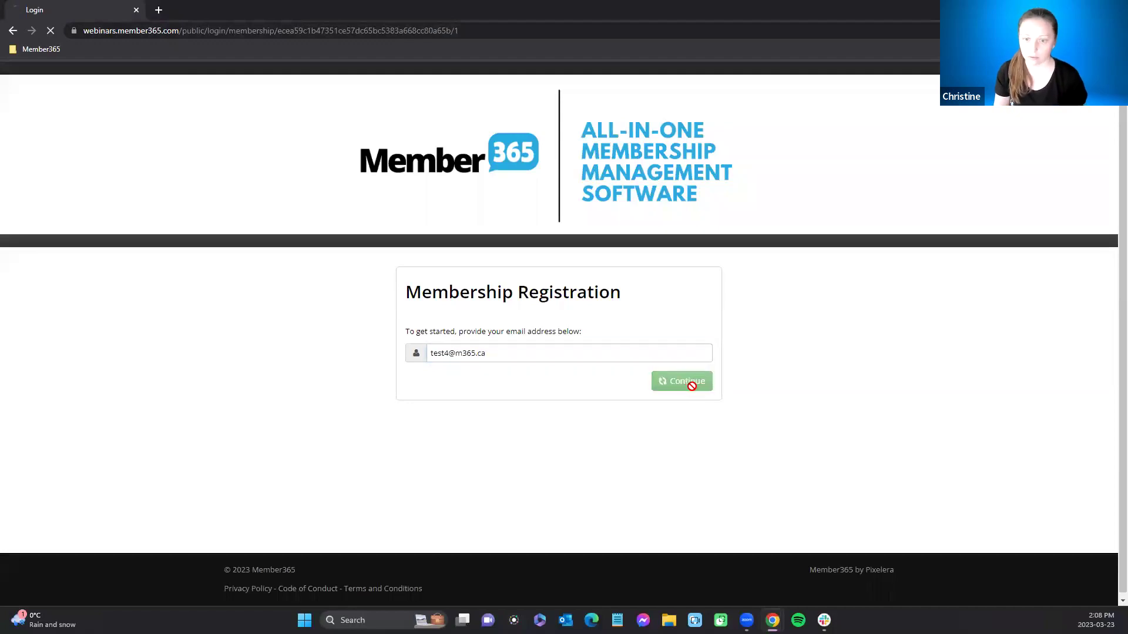
Step: Autofill the applicant's saved details and choose Engagement Organization as the organization
{"action": "scroll", "coordinate": [651, 487], "scroll_direction": "down", "scroll_amount": 2}
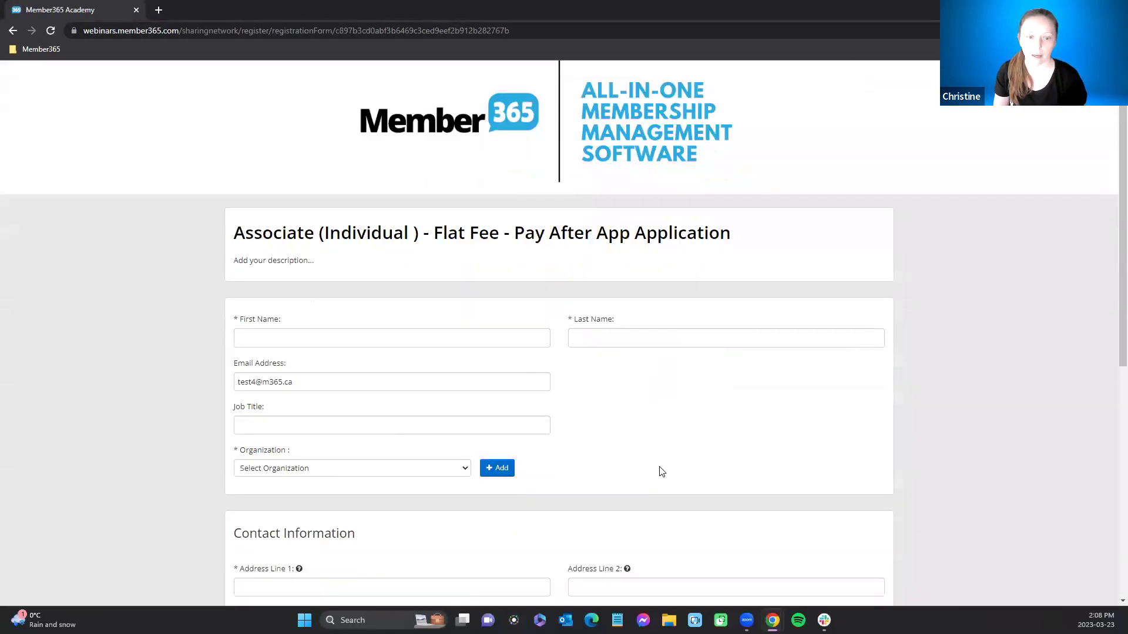
{"action": "left_click", "coordinate": [380, 263]}
{"action": "left_click", "coordinate": [356, 302]}
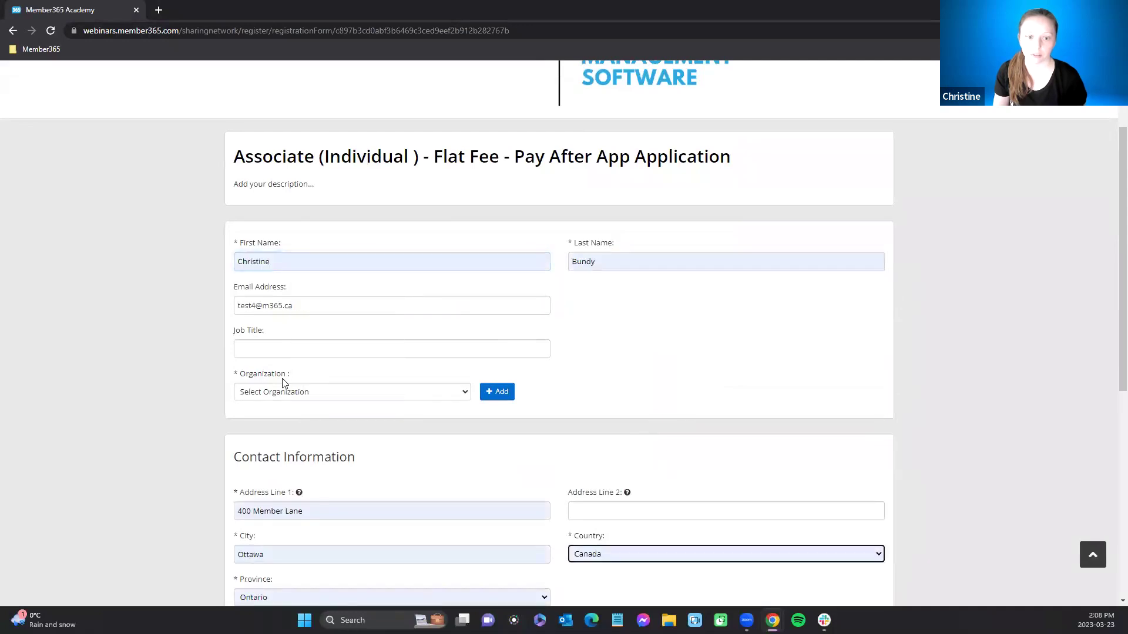
{"action": "left_click", "coordinate": [281, 393]}
{"action": "left_click", "coordinate": [281, 341]}
Step: Consent to email communication, submit the application, and close the private window
{"action": "scroll", "coordinate": [479, 386], "scroll_direction": "down", "scroll_amount": 6}
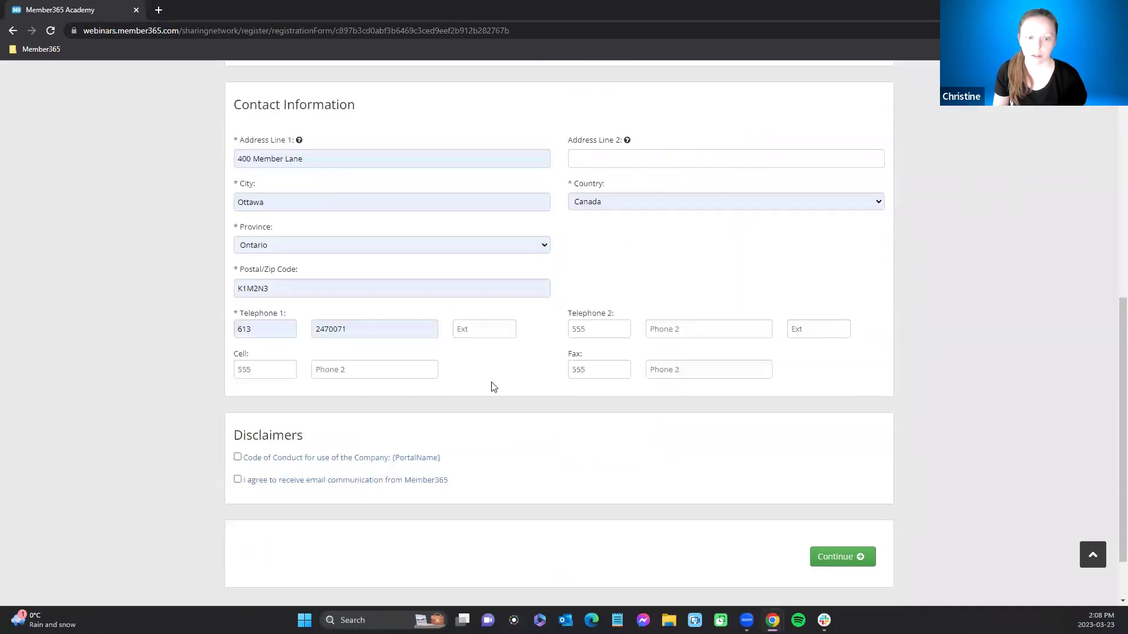
{"action": "left_click", "coordinate": [238, 479]}
{"action": "left_click", "coordinate": [835, 558]}
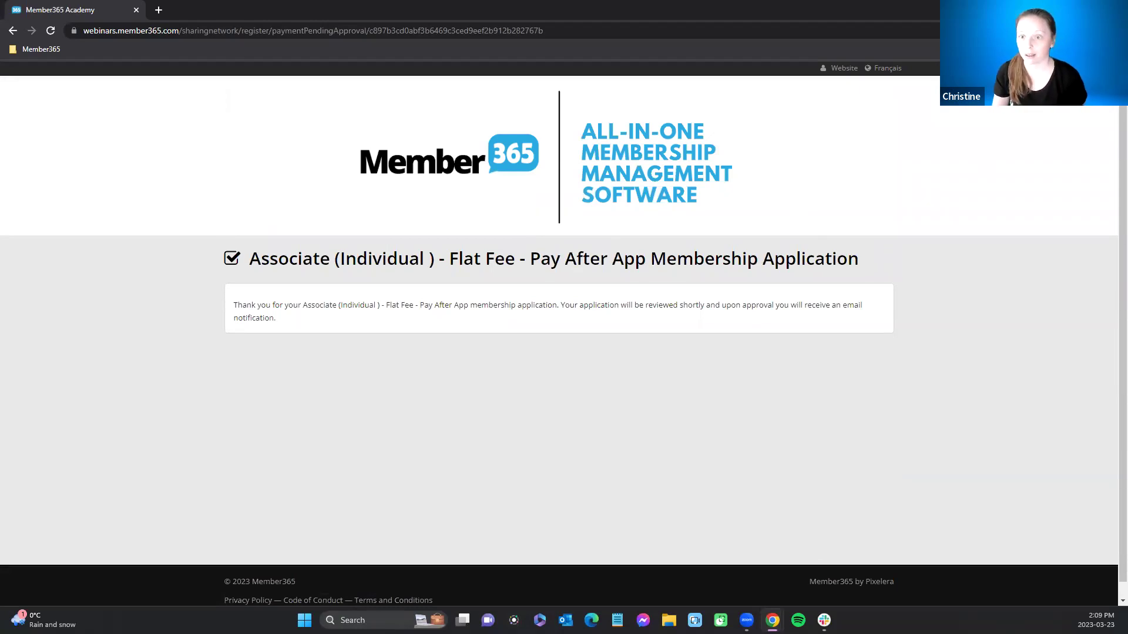
{"action": "key", "text": "ctrl+w"}
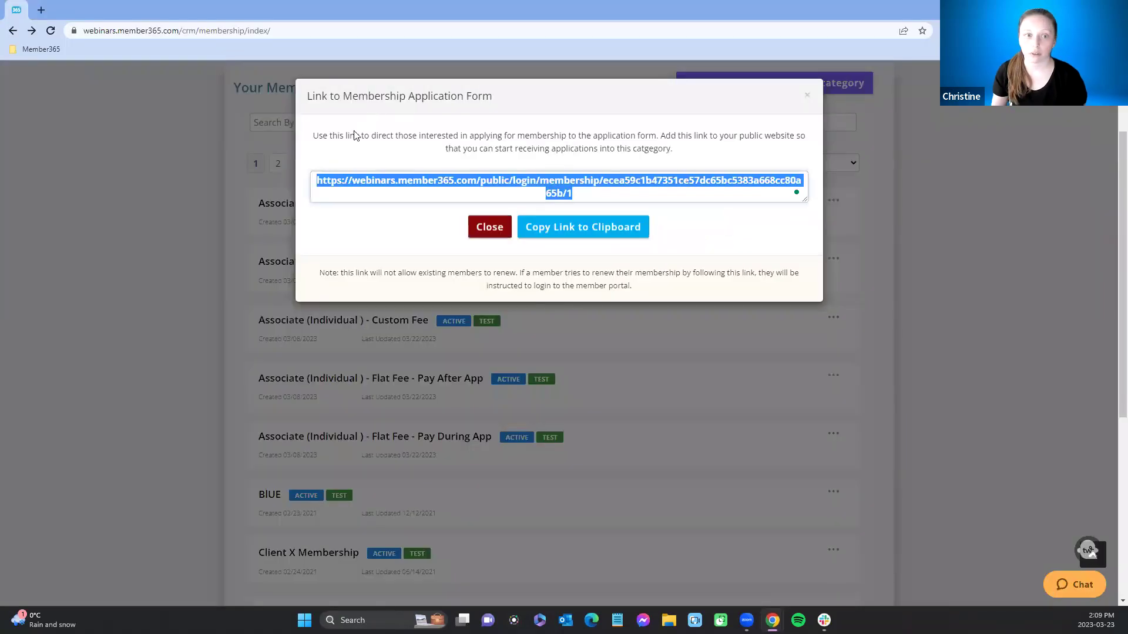
Step: Close the link dialog, open Applications pending review from the Dashboard, and review the Pay After App row
{"action": "left_click", "coordinate": [484, 238]}
{"action": "scroll", "coordinate": [490, 301], "scroll_direction": "up", "scroll_amount": 2}
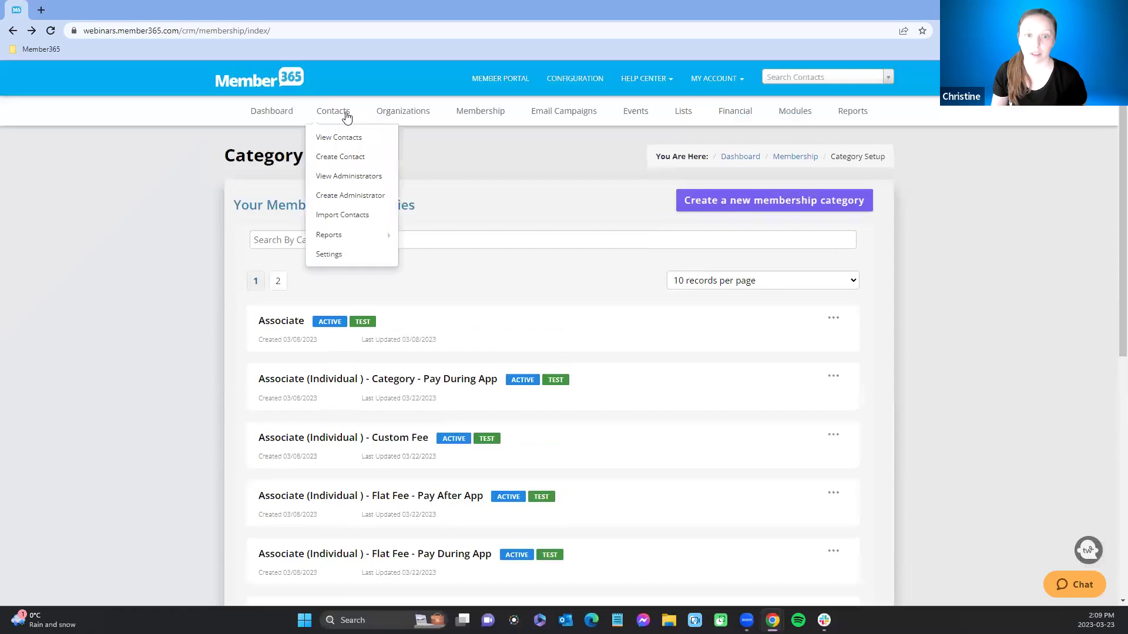
{"action": "left_click", "coordinate": [273, 113]}
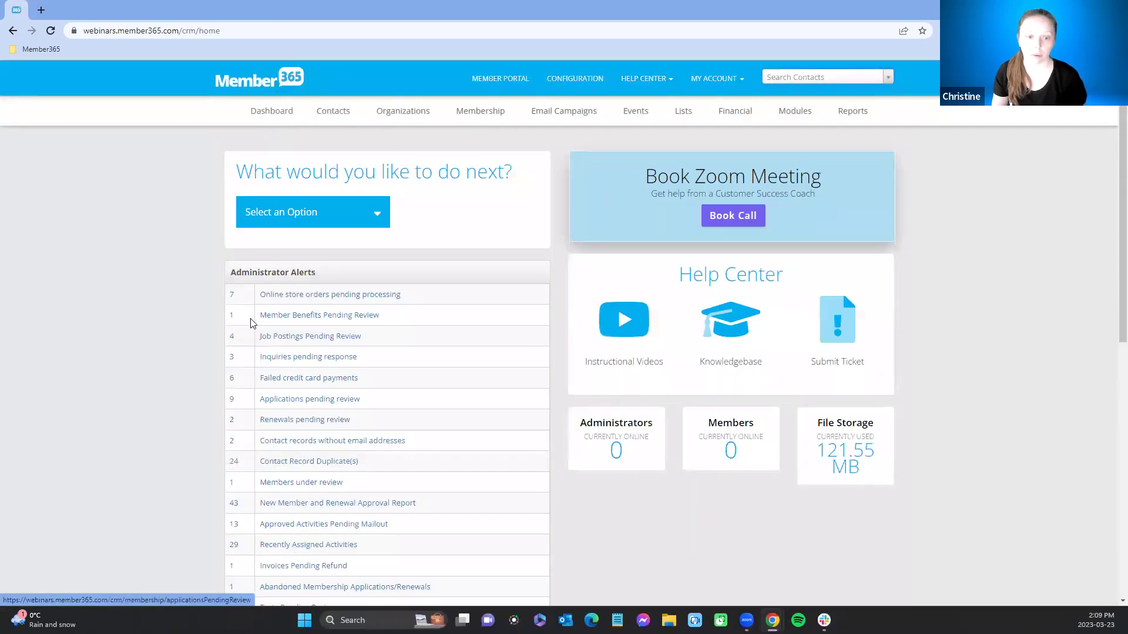
{"action": "left_click", "coordinate": [280, 405]}
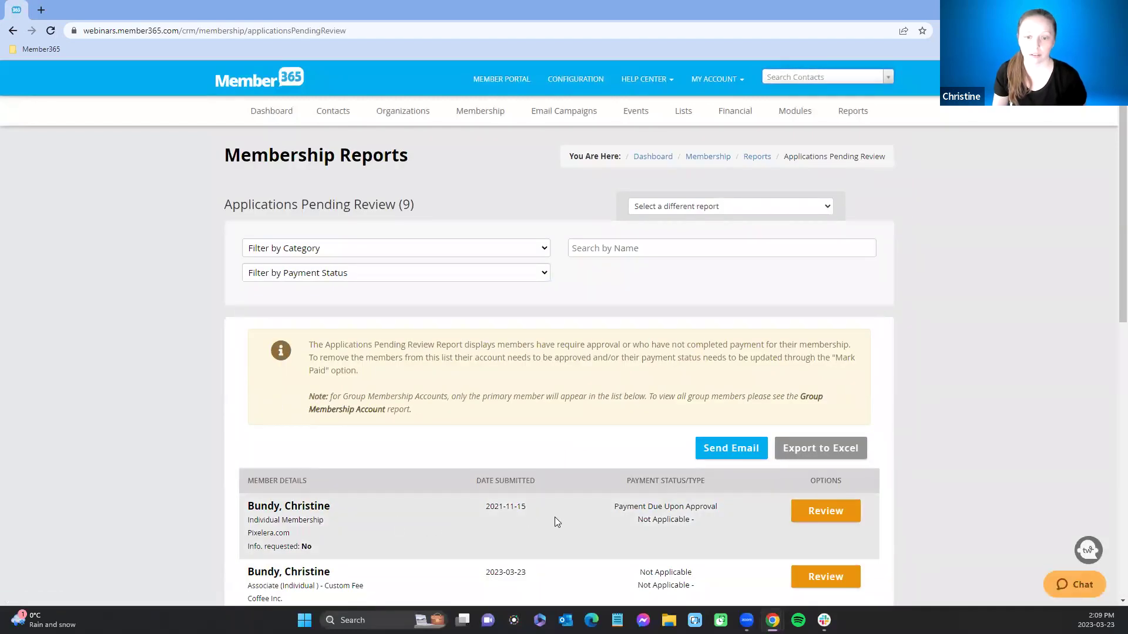
{"action": "scroll", "coordinate": [556, 515], "scroll_direction": "down", "scroll_amount": 2}
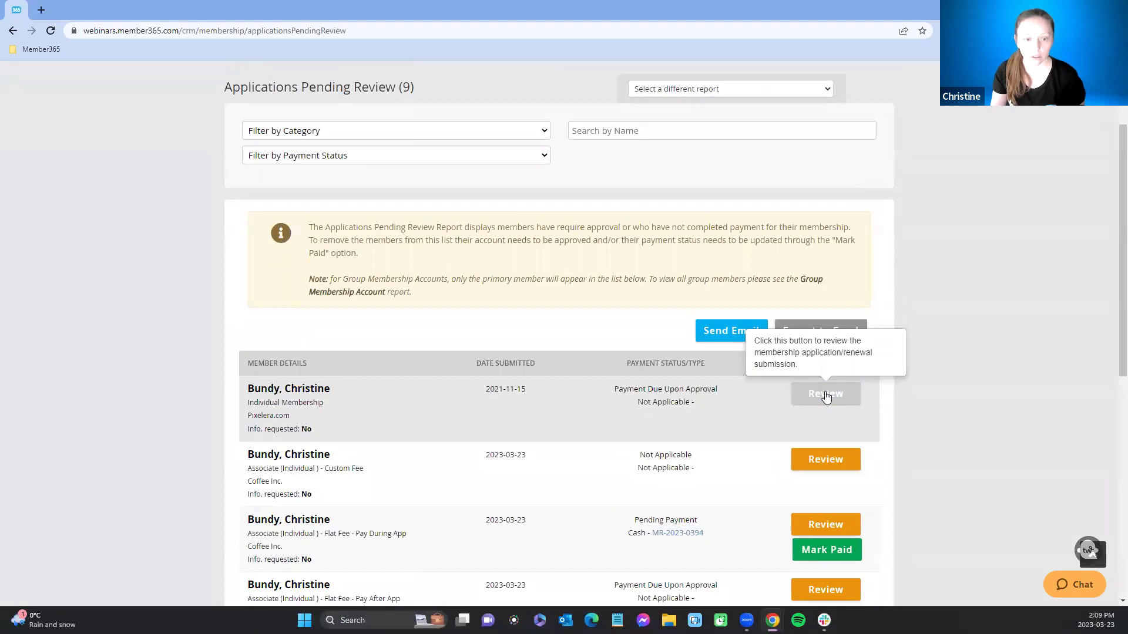
{"action": "scroll", "coordinate": [784, 427], "scroll_direction": "down", "scroll_amount": 2}
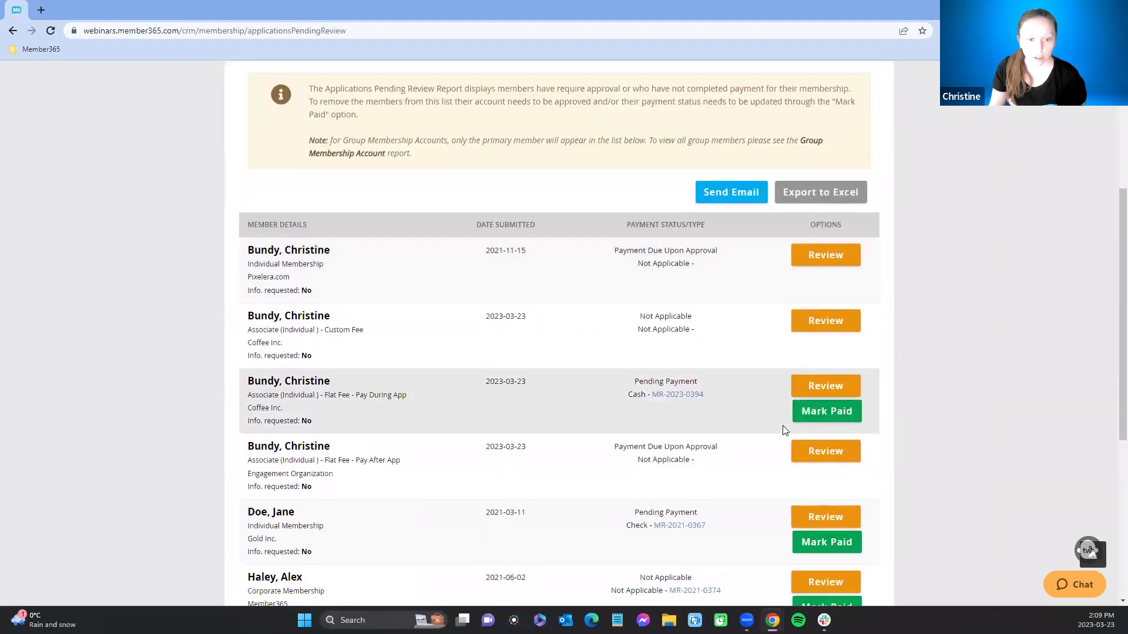
{"action": "scroll", "coordinate": [784, 431], "scroll_direction": "down", "scroll_amount": 2}
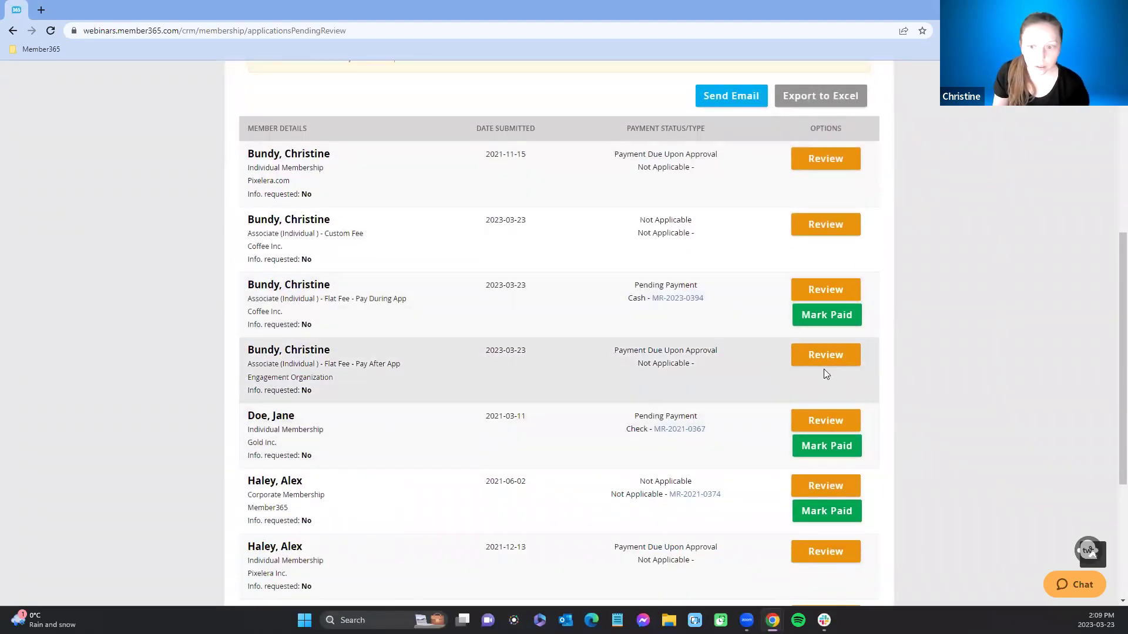
{"action": "left_click", "coordinate": [825, 358]}
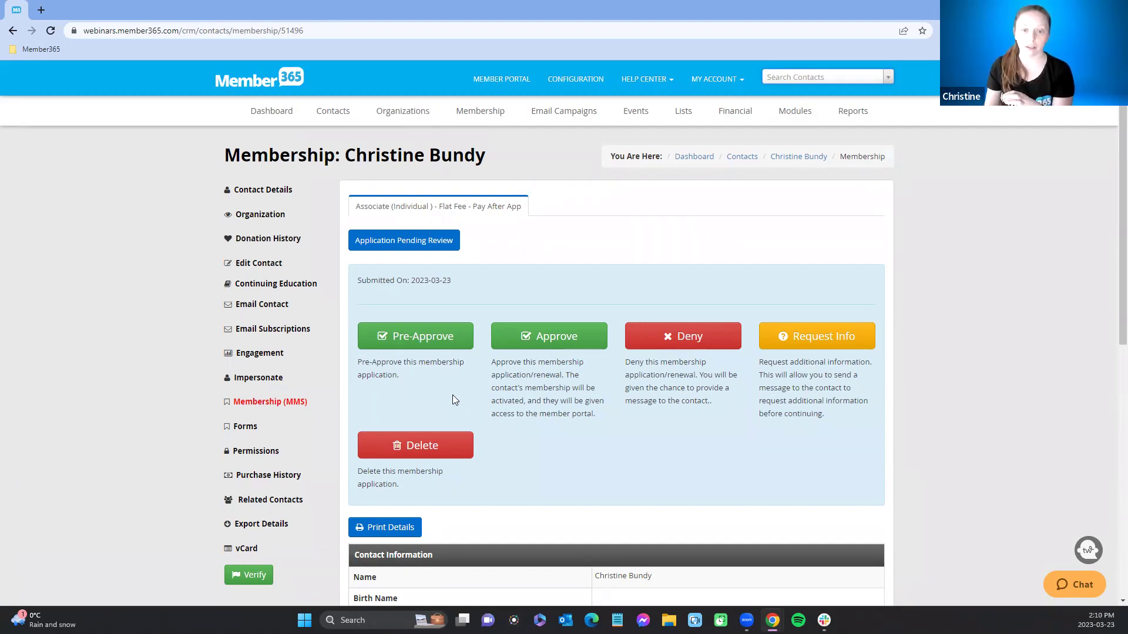
Step: Open the Pre-Approve email dialog on the Pay After App membership page
{"action": "mouse_move", "coordinate": [745, 112]}
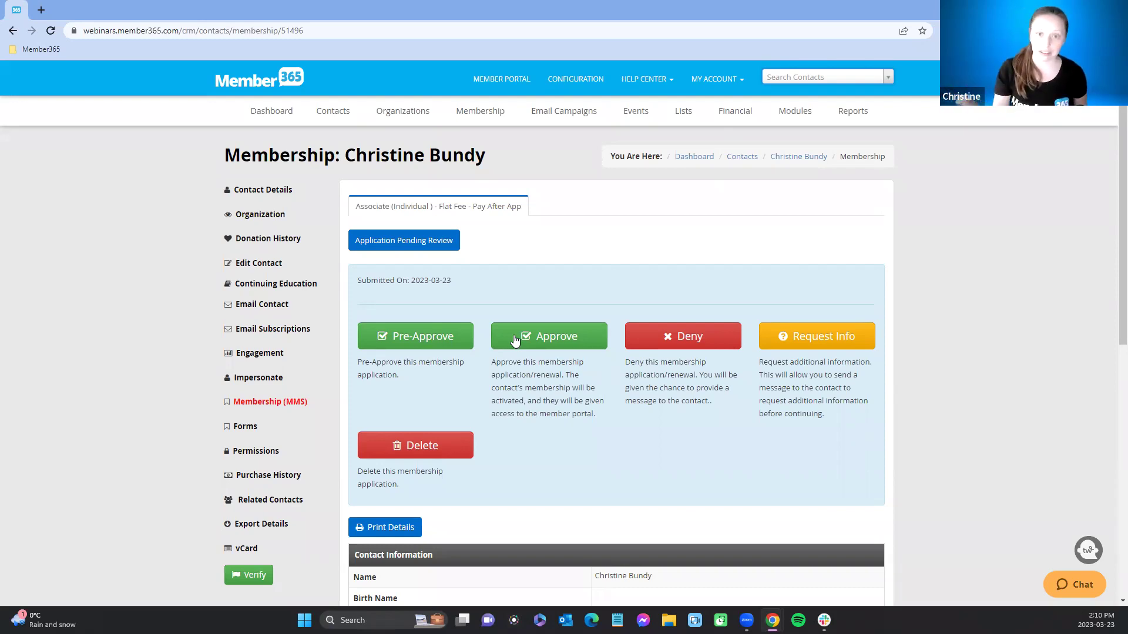
{"action": "left_click", "coordinate": [717, 79]}
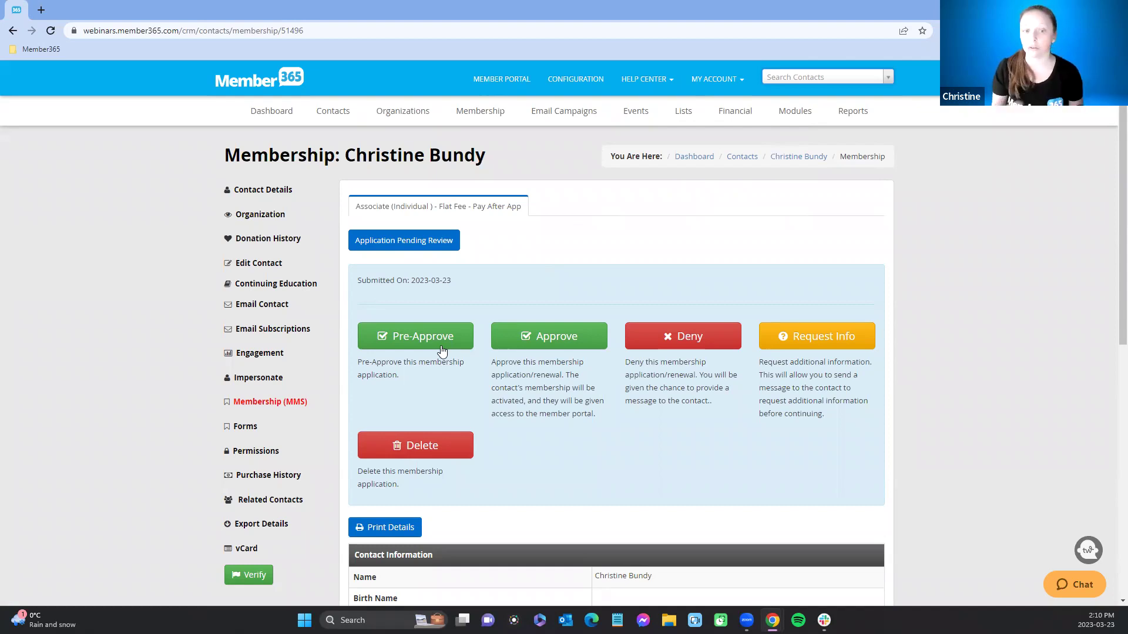
{"action": "left_click", "coordinate": [442, 349]}
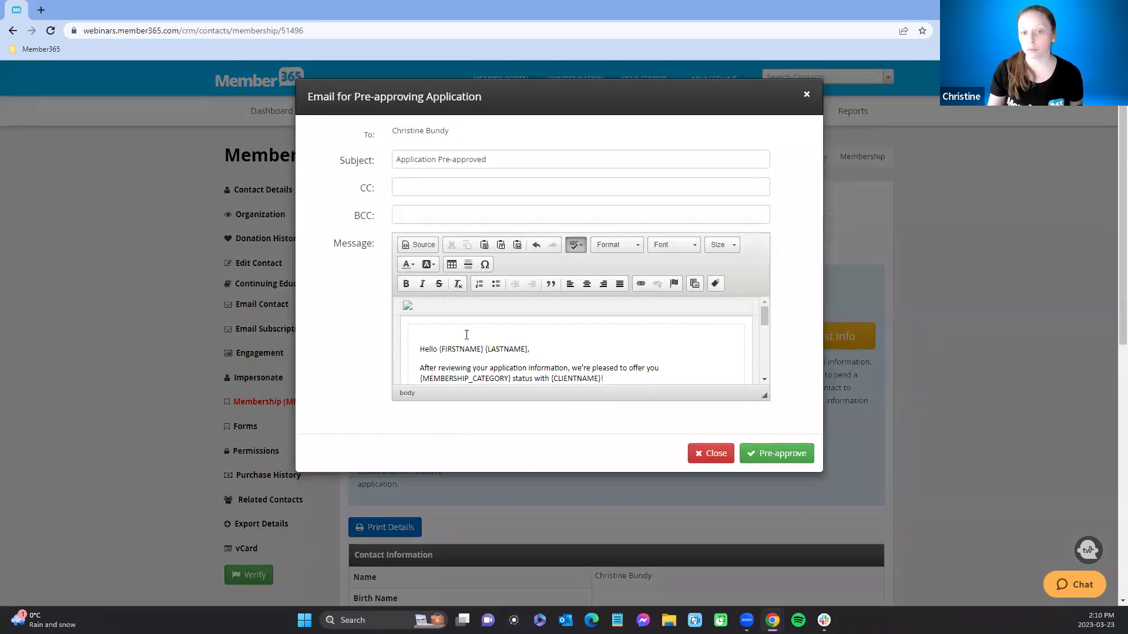
Step: Send the 'Application Pre-approved' email, leaving a $100.00 invoice pending payment
{"action": "scroll", "coordinate": [563, 359], "scroll_direction": "down", "scroll_amount": 5}
{"action": "scroll", "coordinate": [563, 360], "scroll_direction": "up", "scroll_amount": 2}
{"action": "scroll", "coordinate": [605, 362], "scroll_direction": "up", "scroll_amount": 1}
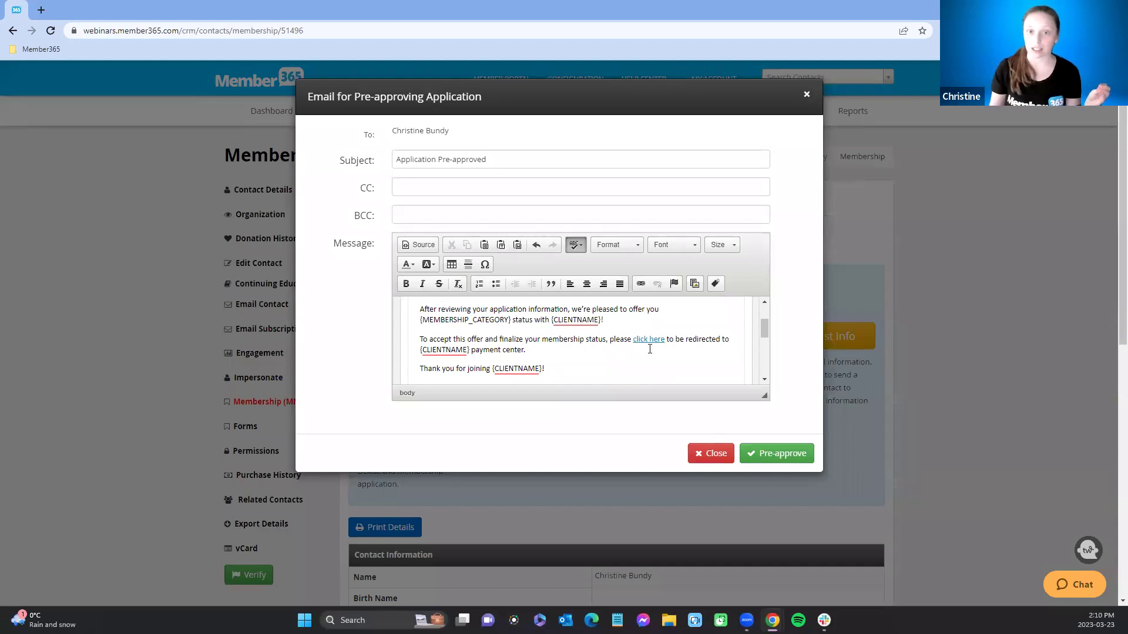
{"action": "left_click", "coordinate": [798, 454]}
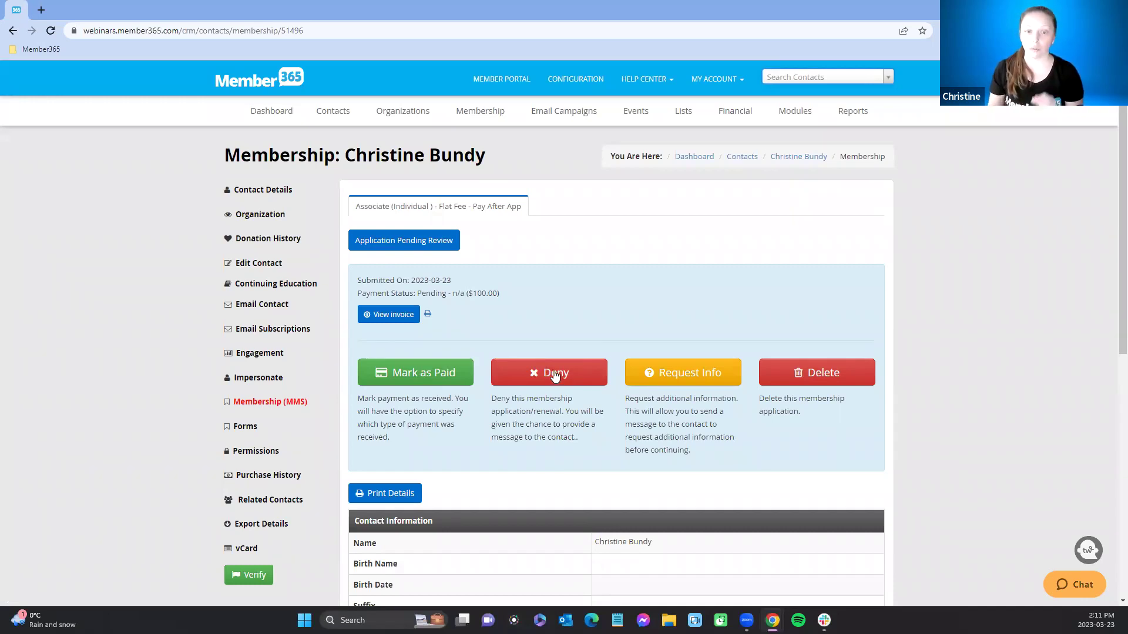
Step: Deny the Pay After App application and select the [provide reasoning] placeholder in the email
{"action": "left_click", "coordinate": [554, 375]}
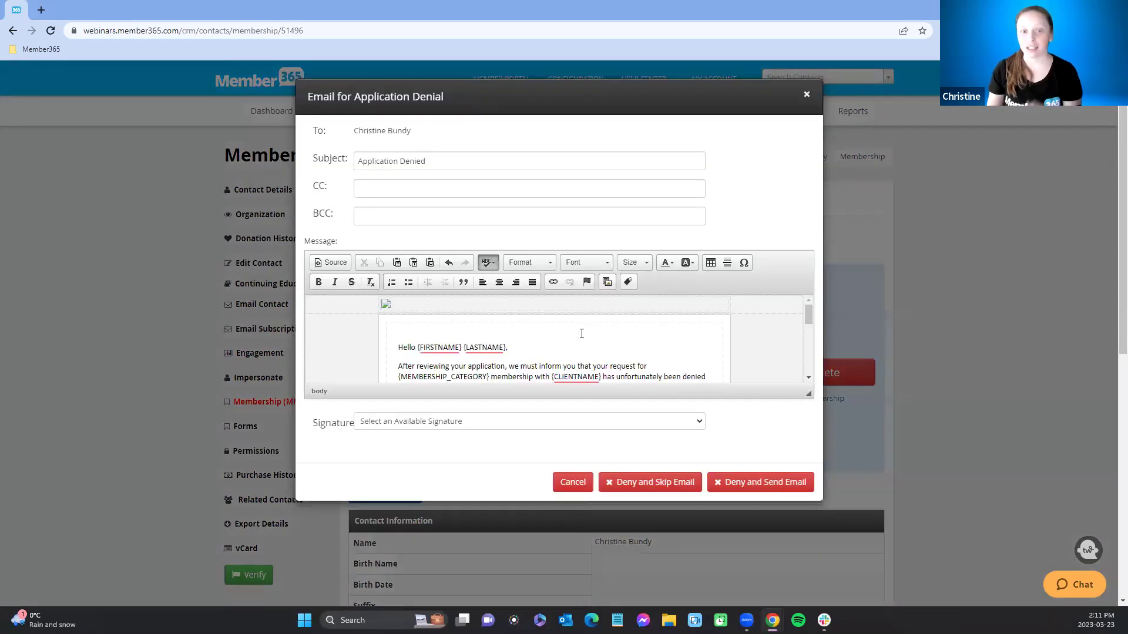
{"action": "scroll", "coordinate": [581, 334], "scroll_direction": "down", "scroll_amount": 1}
{"action": "left_click_drag", "start_coordinate": [421, 327], "coordinate": [486, 329]}
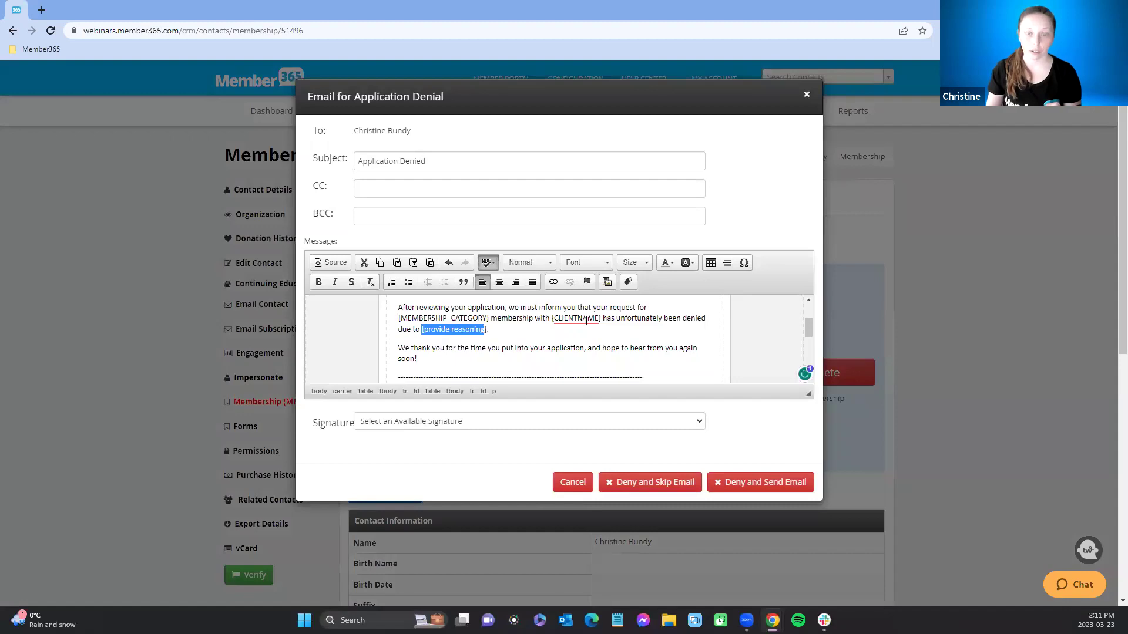
{"action": "left_click", "coordinate": [649, 329]}
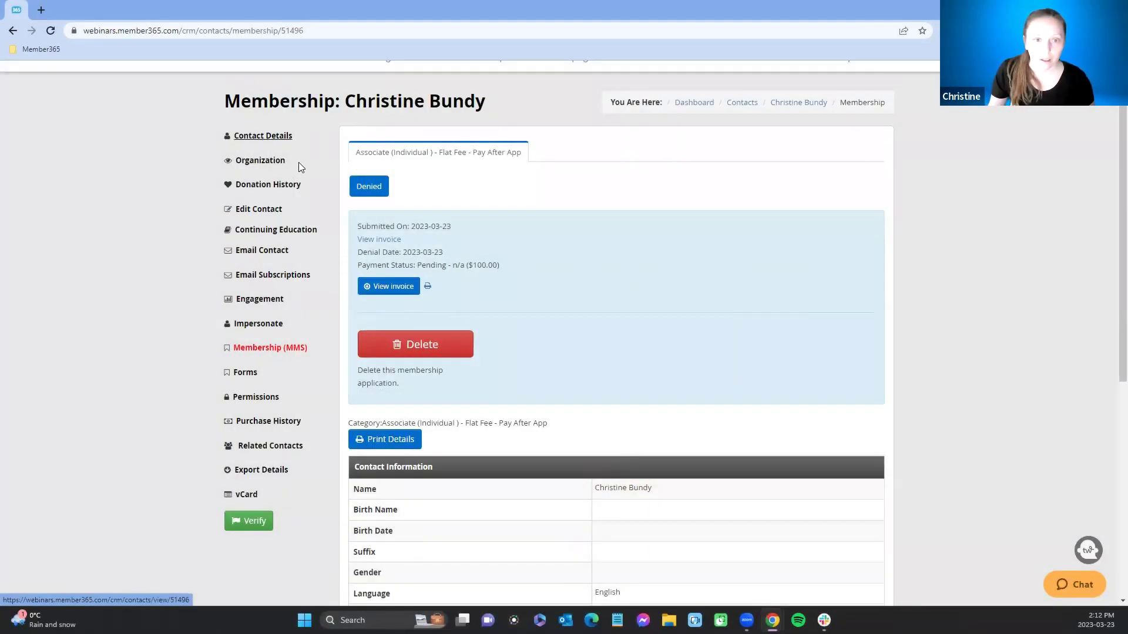
{"action": "scroll", "coordinate": [277, 174], "scroll_direction": "up", "scroll_amount": 1}
{"action": "mouse_move", "coordinate": [487, 113]}
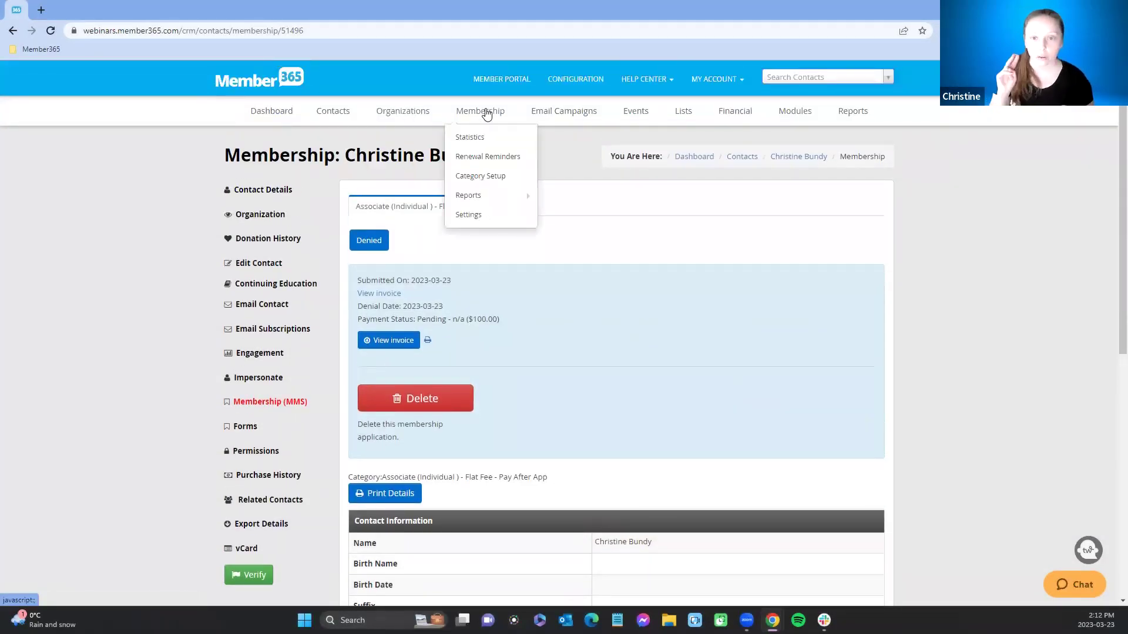
Step: Copy the Custom Fee category's application form link from Category Setup, then open an Incognito window
{"action": "left_click", "coordinate": [487, 177]}
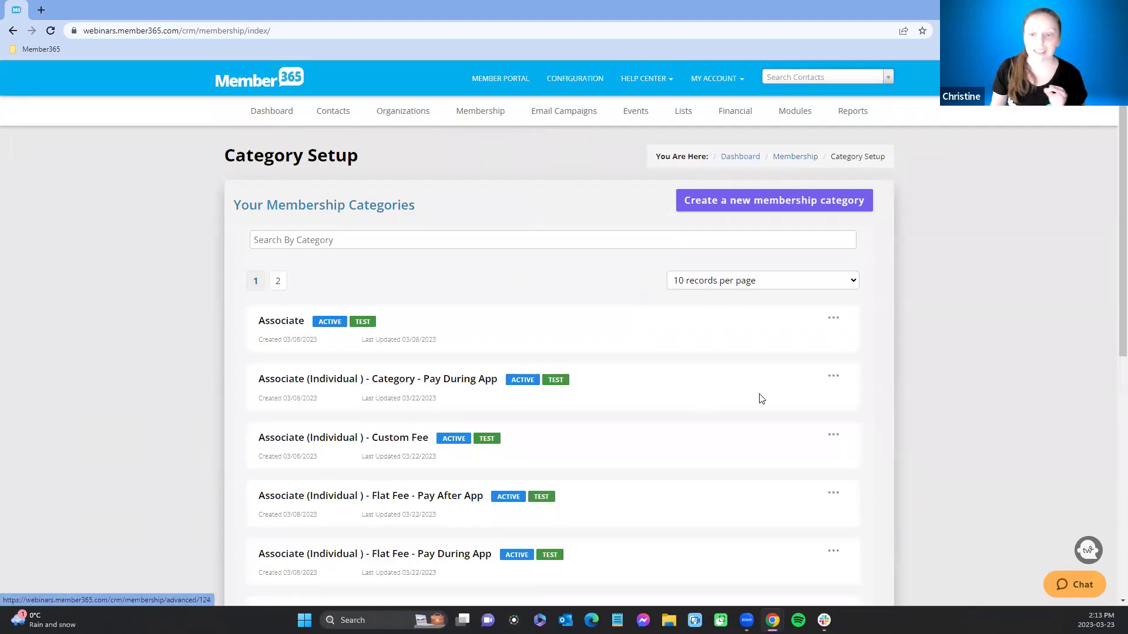
{"action": "left_click", "coordinate": [835, 436]}
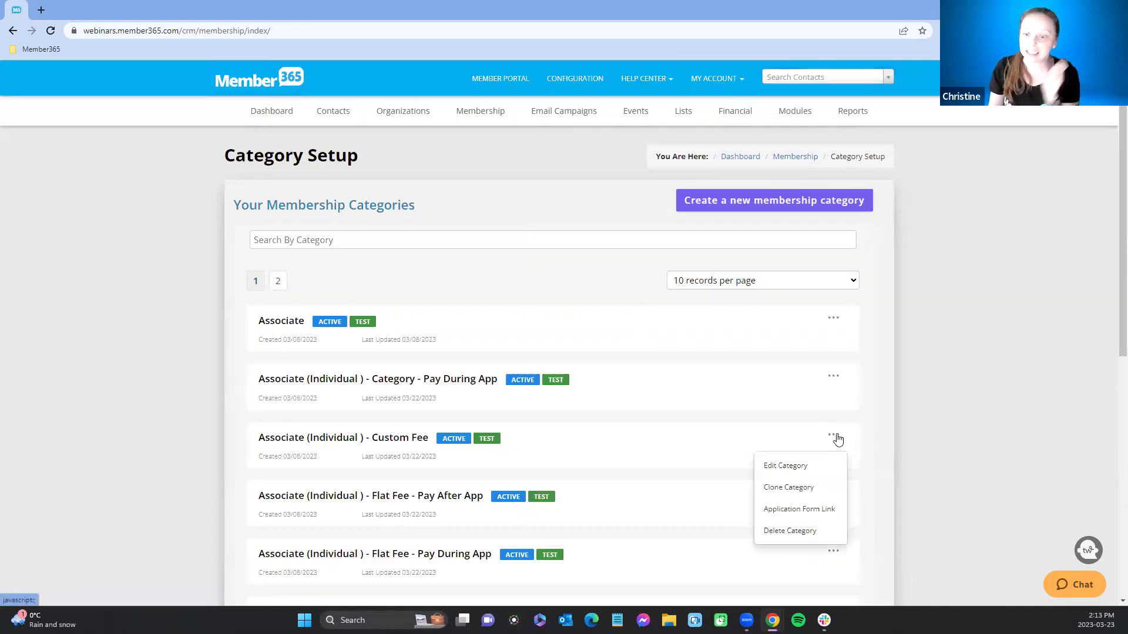
{"action": "left_click", "coordinate": [810, 510]}
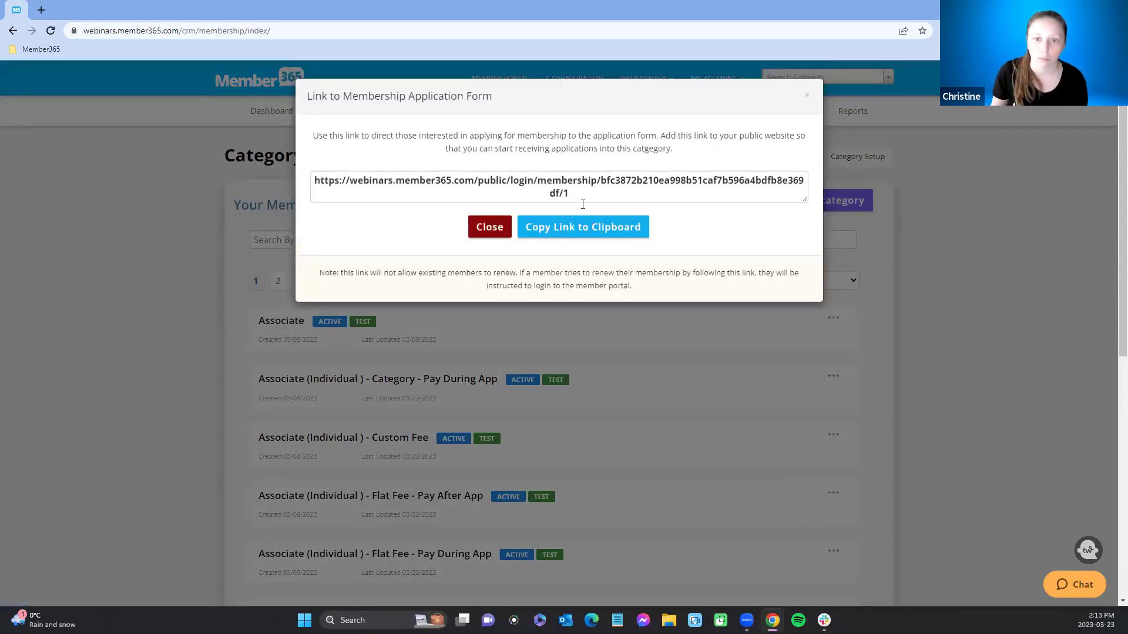
{"action": "left_click_drag", "start_coordinate": [571, 195], "coordinate": [304, 175]}
{"action": "key", "text": "ctrl+c"}
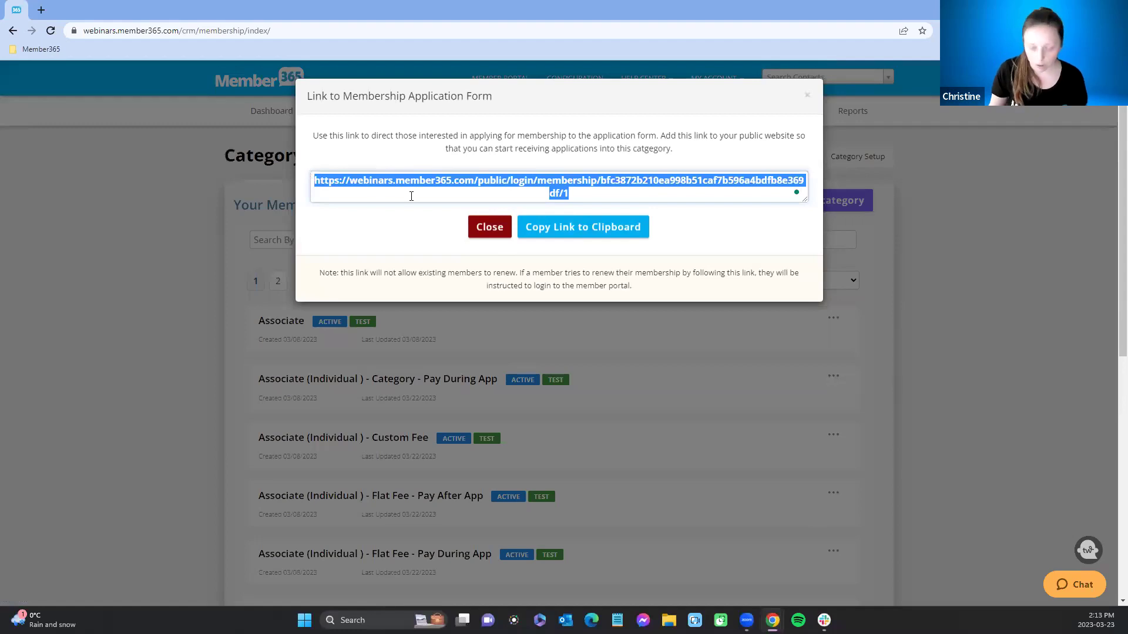
{"action": "left_click", "coordinate": [623, 232]}
{"action": "left_click", "coordinate": [1117, 31]}
{"action": "left_click", "coordinate": [1028, 91]}
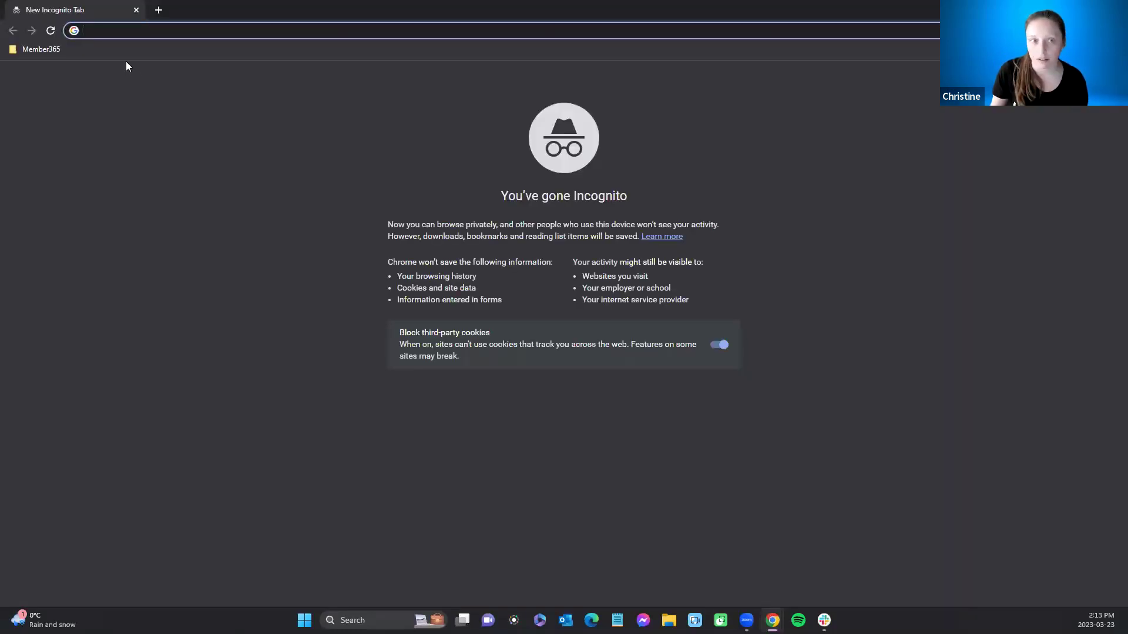
Step: Load the copied form link and enter a test applicant email address
{"action": "key", "text": "ctrl+v"}
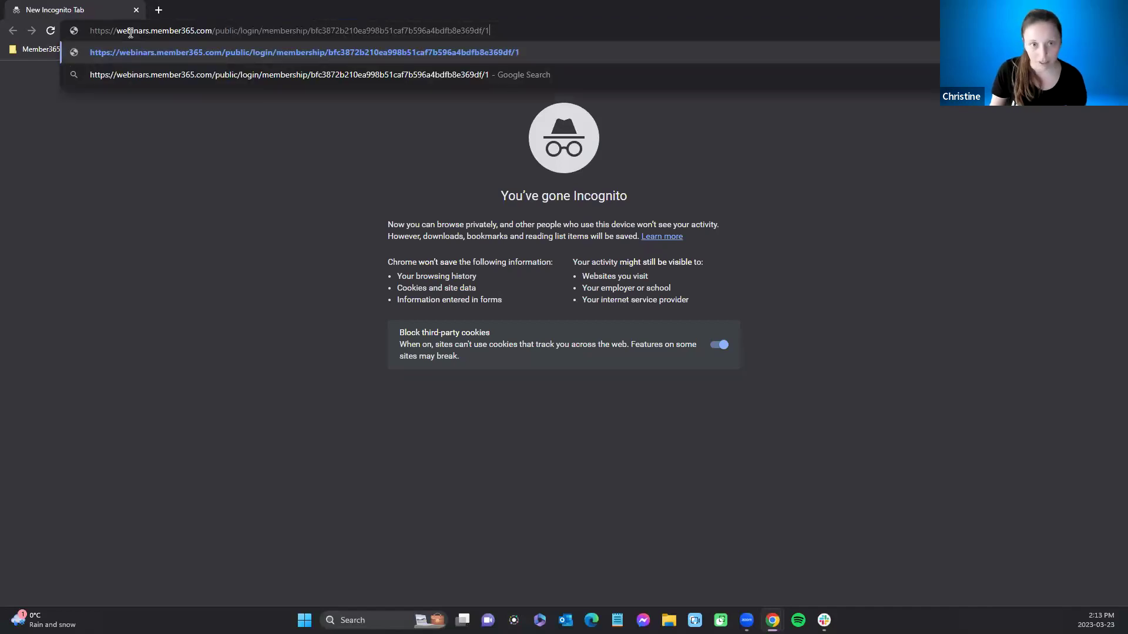
{"action": "key", "text": "Return"}
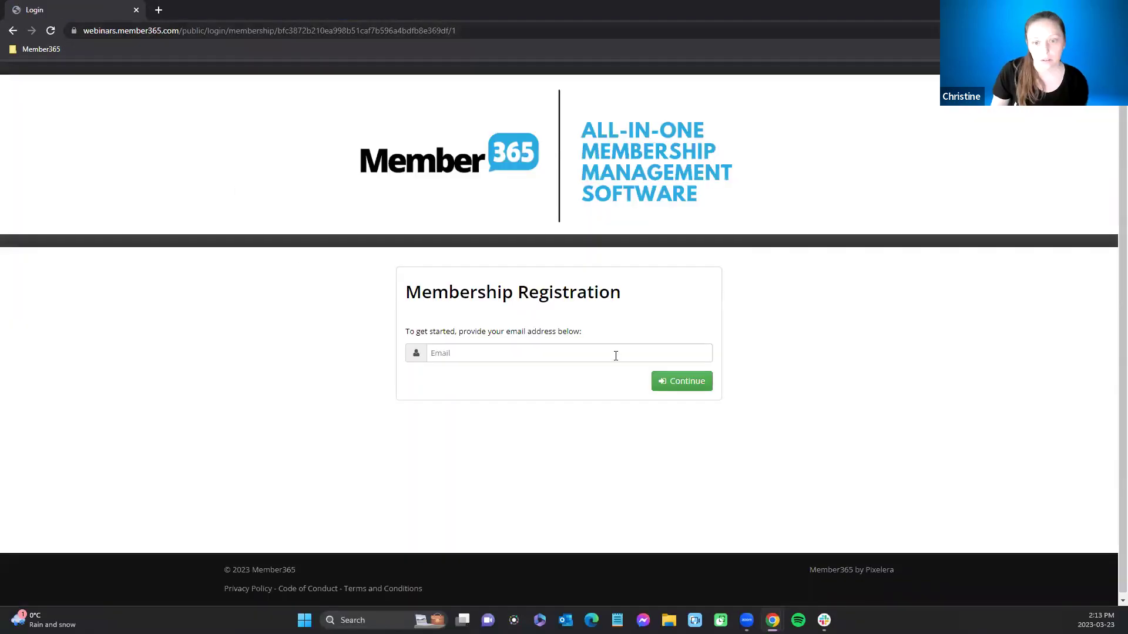
{"action": "left_click", "coordinate": [614, 353]}
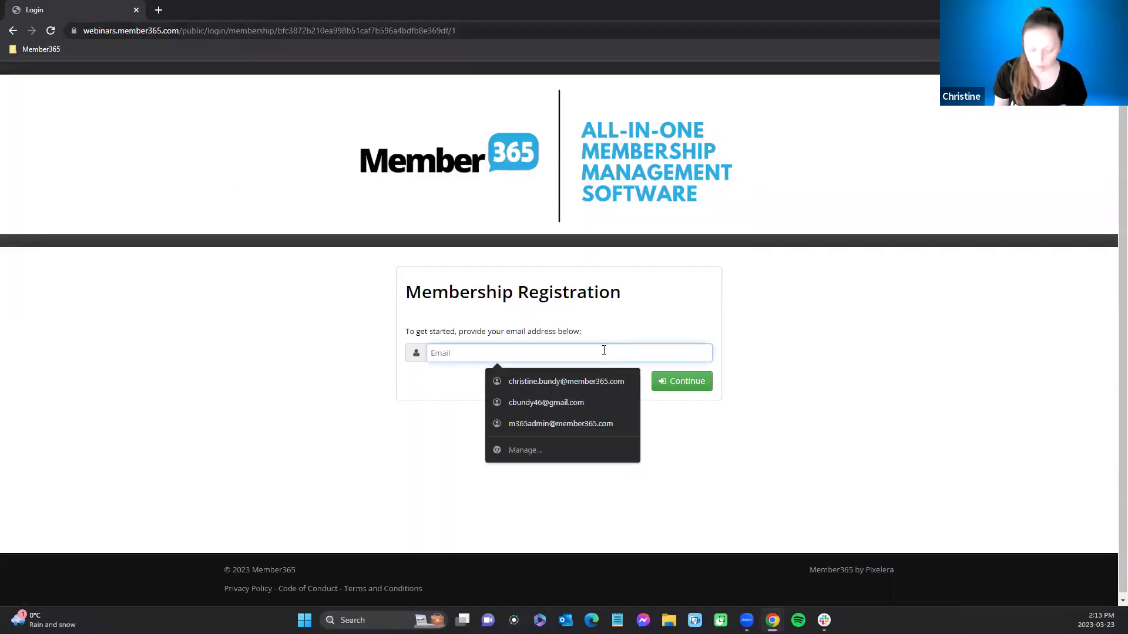
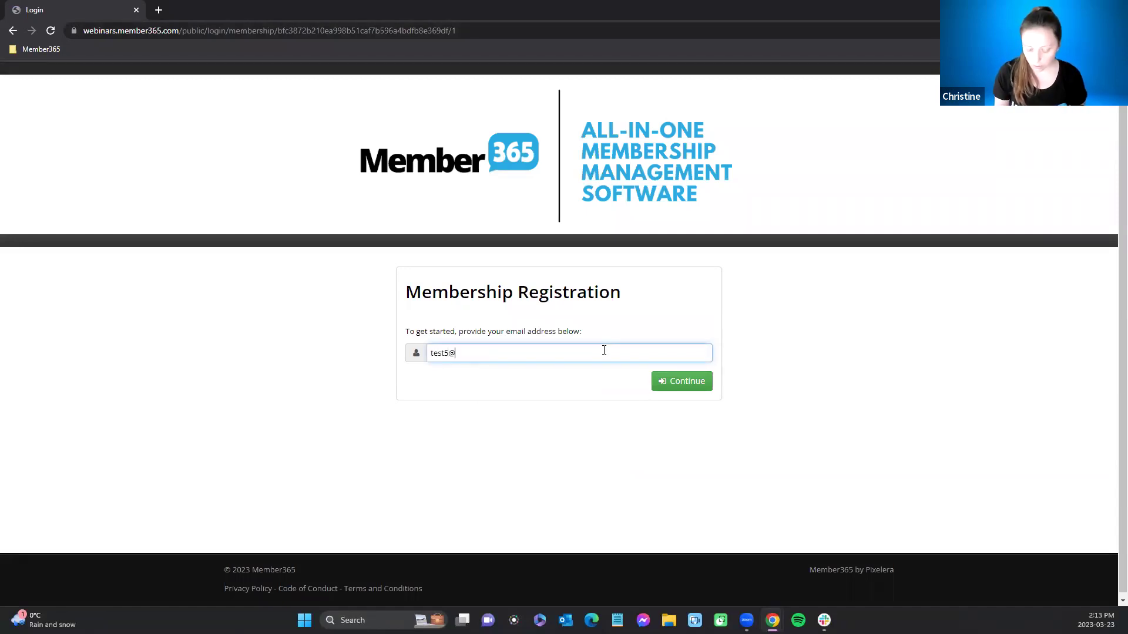
{"action": "left_click", "coordinate": [693, 381]}
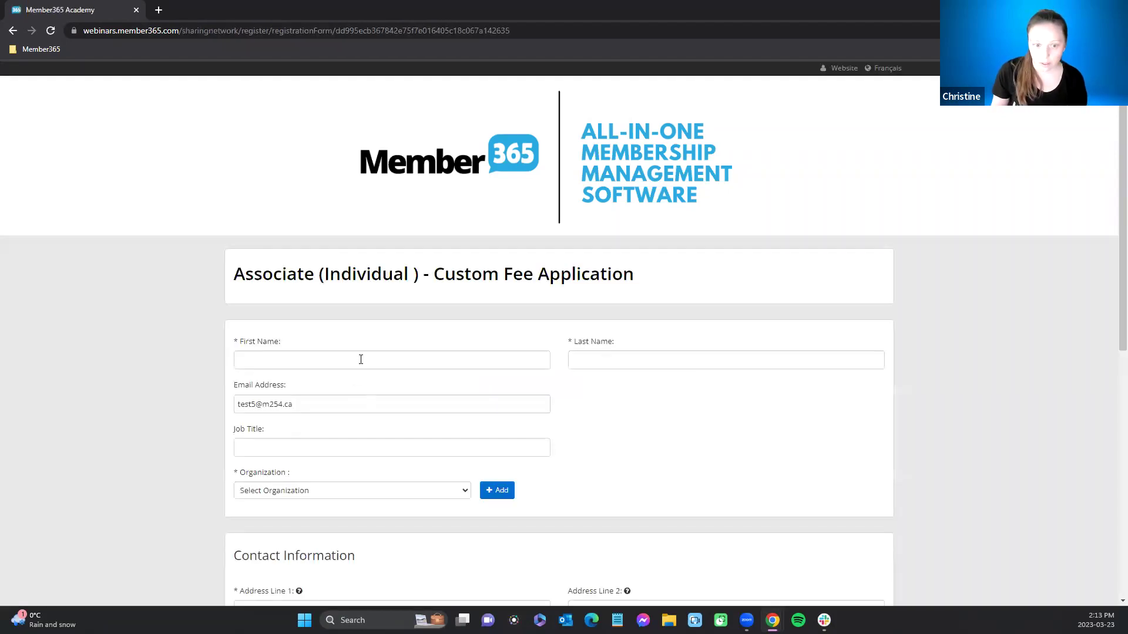
Step: Autofill the applicant's name and address and choose Brannen Inc. as the organization
{"action": "left_click", "coordinate": [359, 359]}
{"action": "left_click", "coordinate": [356, 390]}
{"action": "scroll", "coordinate": [327, 411], "scroll_direction": "down", "scroll_amount": 5}
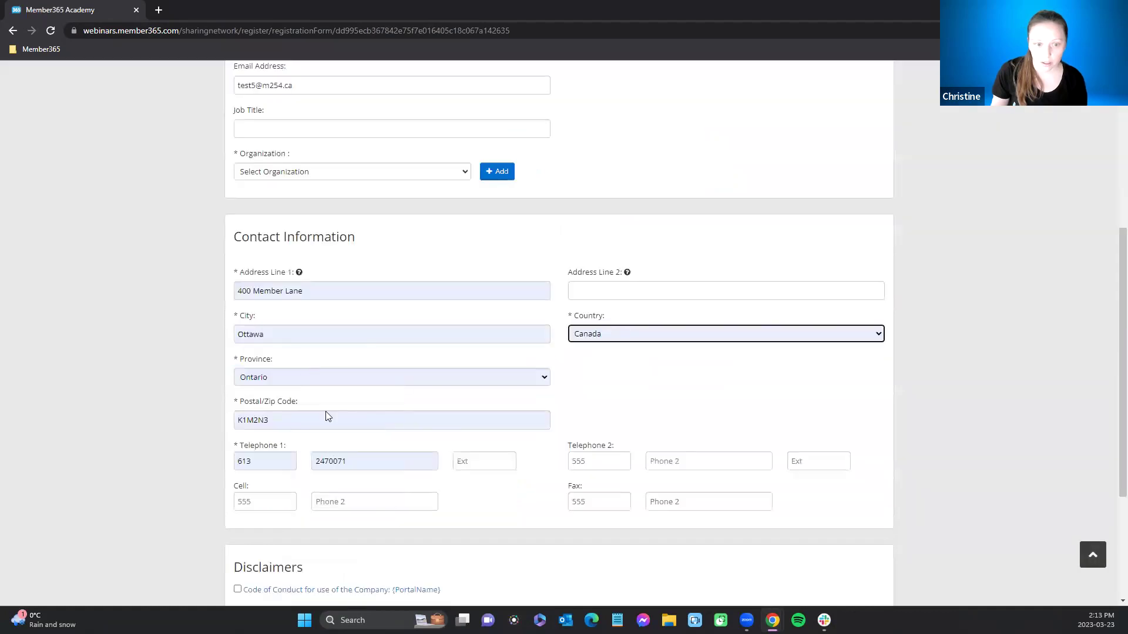
{"action": "scroll", "coordinate": [292, 314], "scroll_direction": "up", "scroll_amount": 2}
{"action": "left_click", "coordinate": [261, 348]}
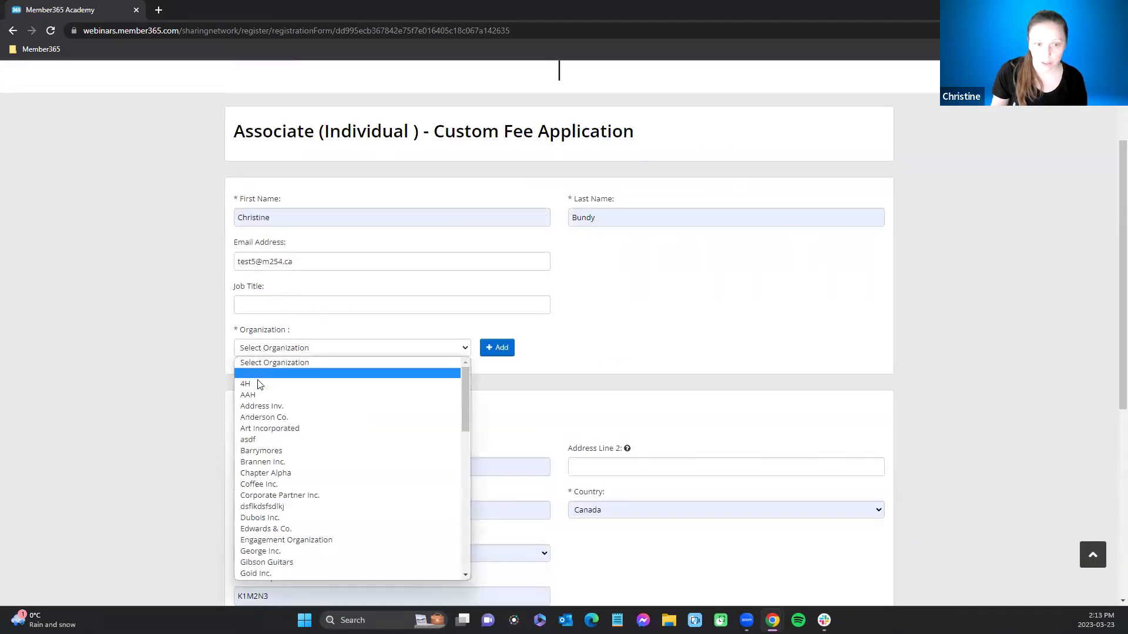
{"action": "left_click", "coordinate": [254, 463]}
Step: Accept both disclaimers, submit the application, and switch back to the admin window
{"action": "scroll", "coordinate": [383, 532], "scroll_direction": "down", "scroll_amount": 5}
{"action": "left_click", "coordinate": [238, 474]}
{"action": "left_click", "coordinate": [237, 495]}
{"action": "left_click", "coordinate": [852, 573]}
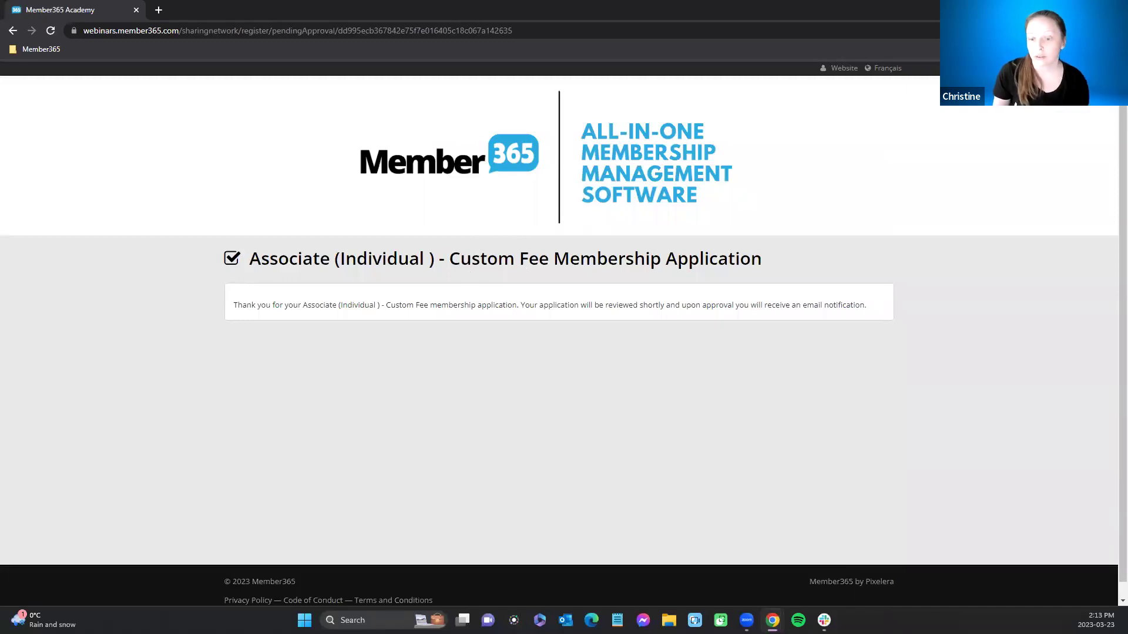
{"action": "mouse_move", "coordinate": [773, 620]}
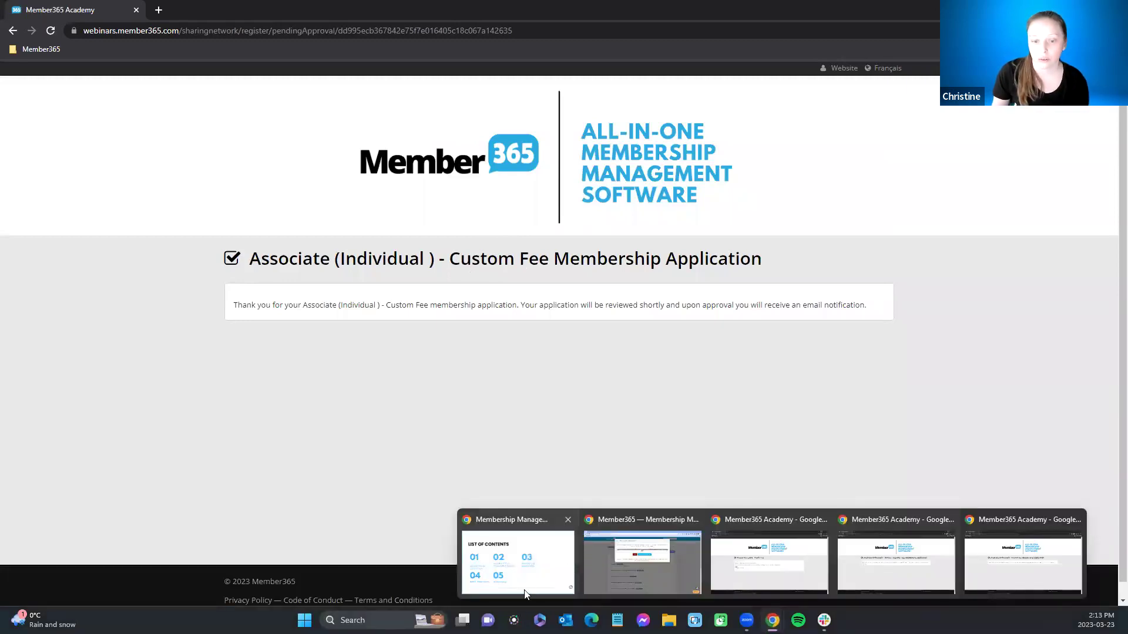
{"action": "left_click", "coordinate": [615, 577]}
Step: Close the link dialog and open the Brannen Inc. Custom Fee application from Applications Pending Review
{"action": "left_click", "coordinate": [489, 223]}
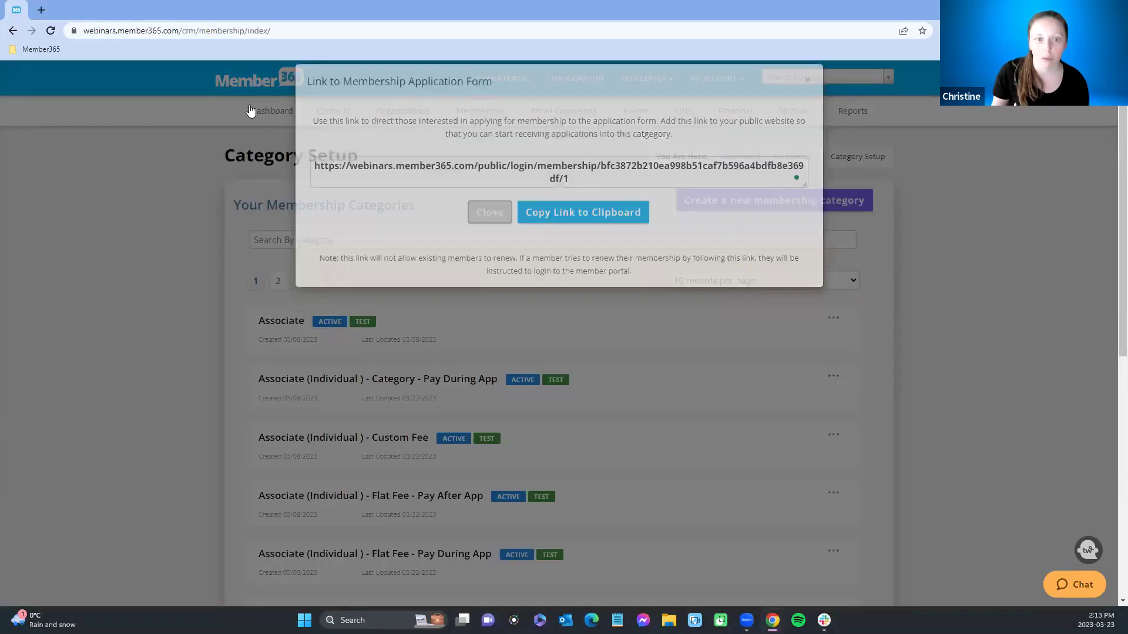
{"action": "left_click", "coordinate": [263, 115]}
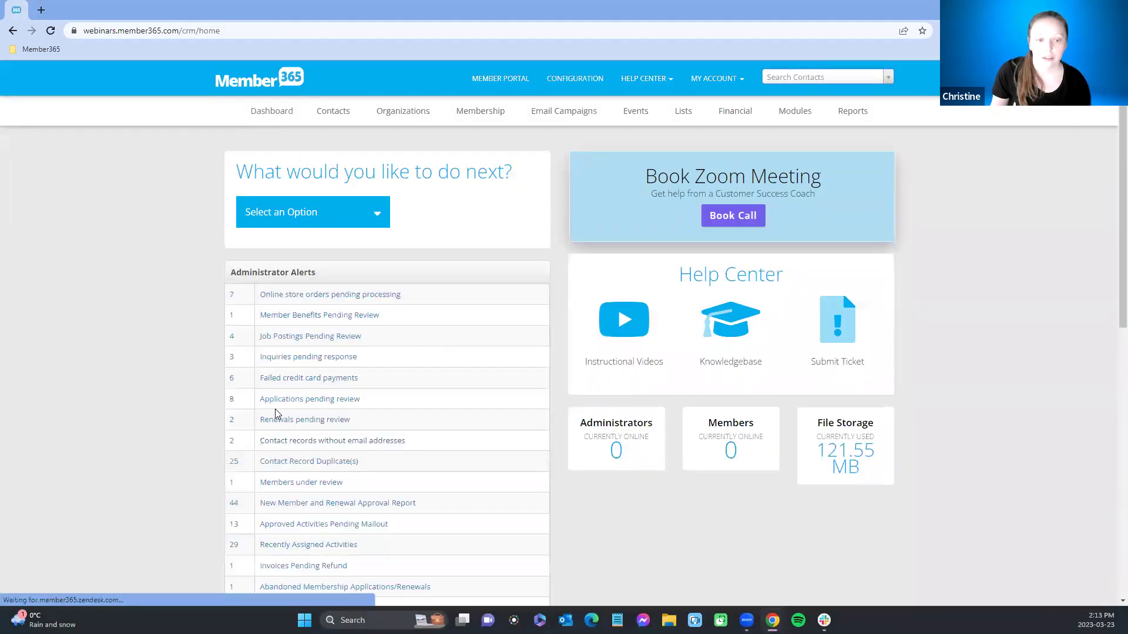
{"action": "left_click", "coordinate": [276, 400]}
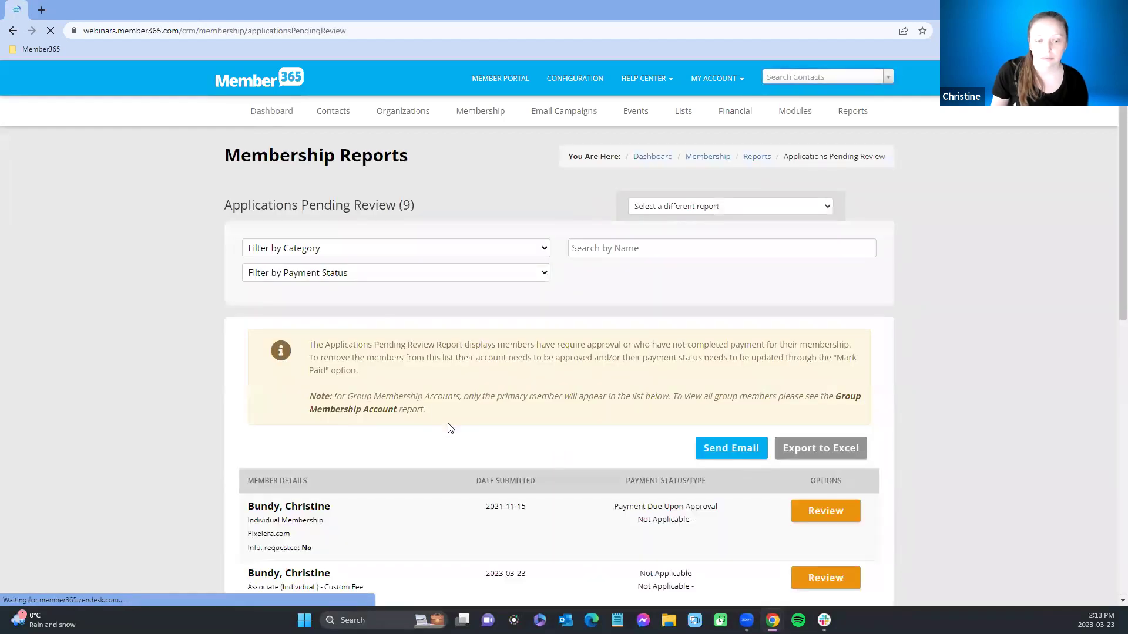
{"action": "scroll", "coordinate": [450, 427], "scroll_direction": "down", "scroll_amount": 4}
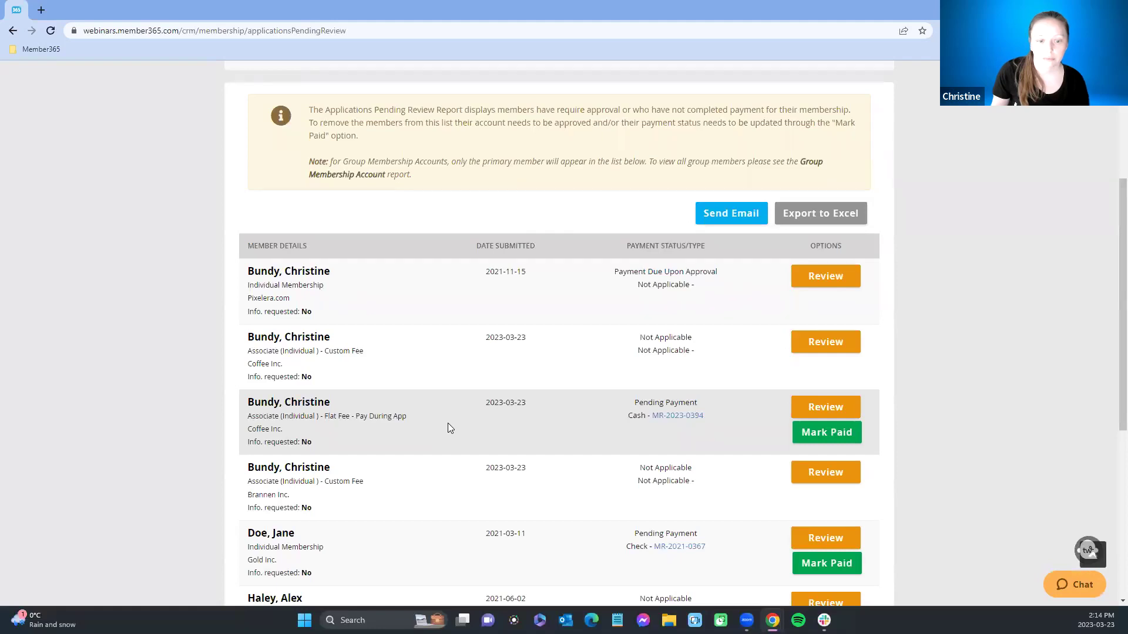
{"action": "scroll", "coordinate": [448, 428], "scroll_direction": "down", "scroll_amount": 1}
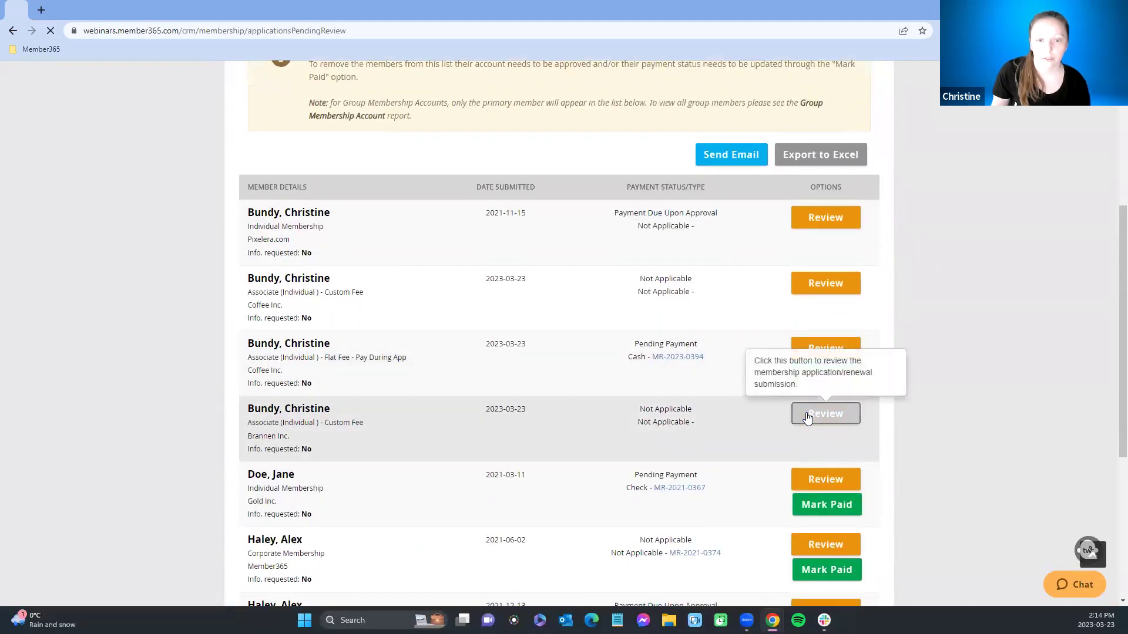
{"action": "left_click", "coordinate": [809, 412]}
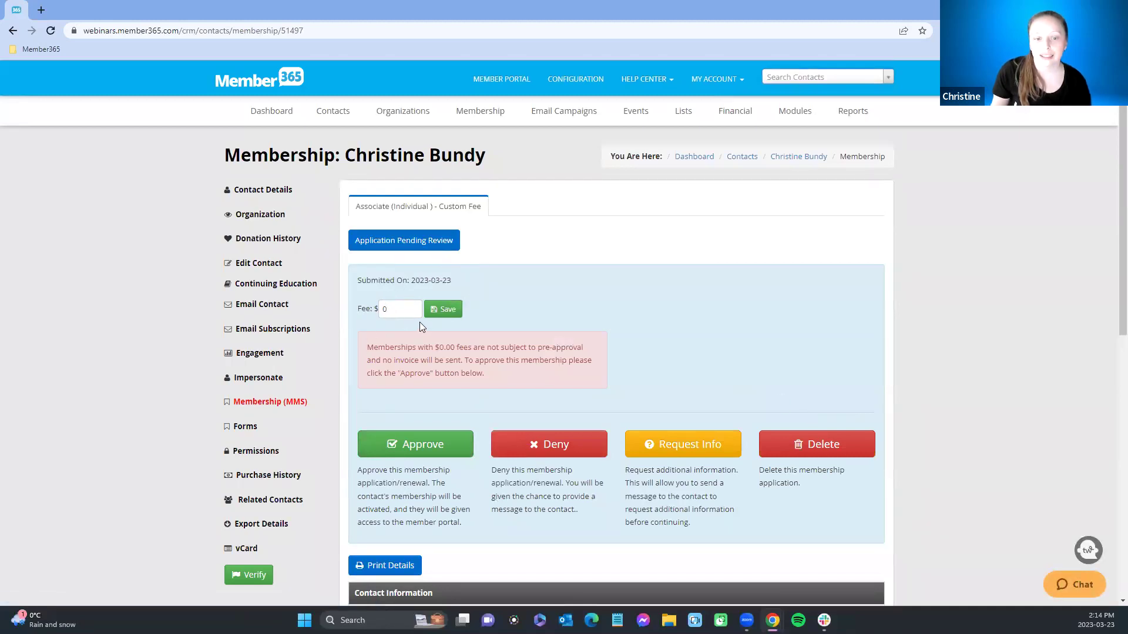
Step: Replace the Brannen Inc. application's fee with 100 and save it
{"action": "left_click_drag", "start_coordinate": [405, 311], "coordinate": [369, 317]}
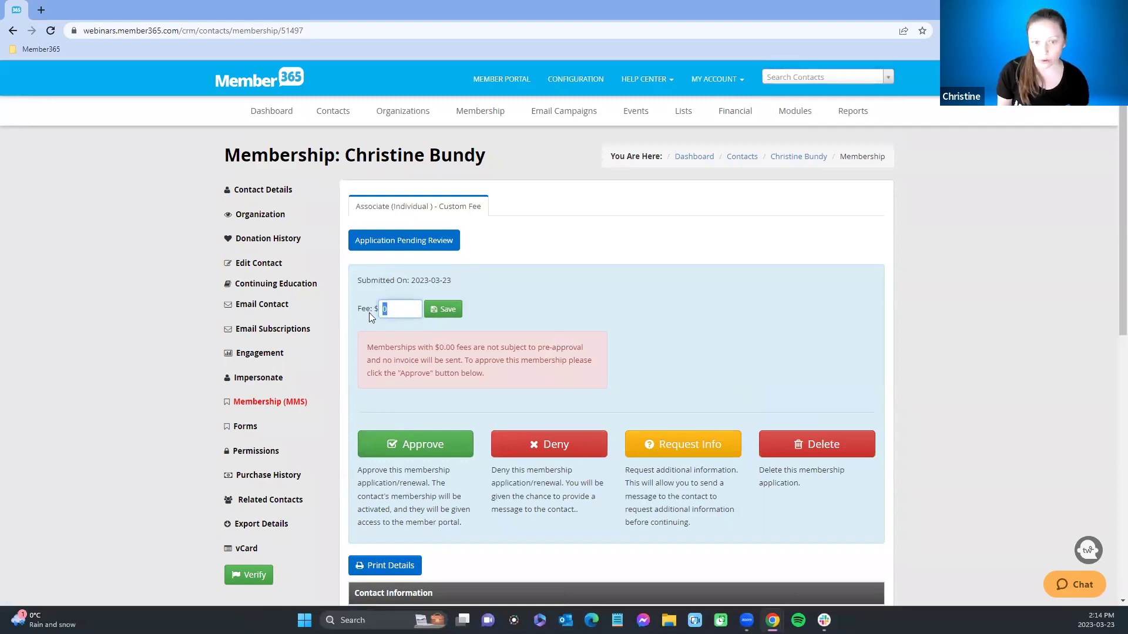
{"action": "scroll", "coordinate": [618, 347], "scroll_direction": "down", "scroll_amount": 9}
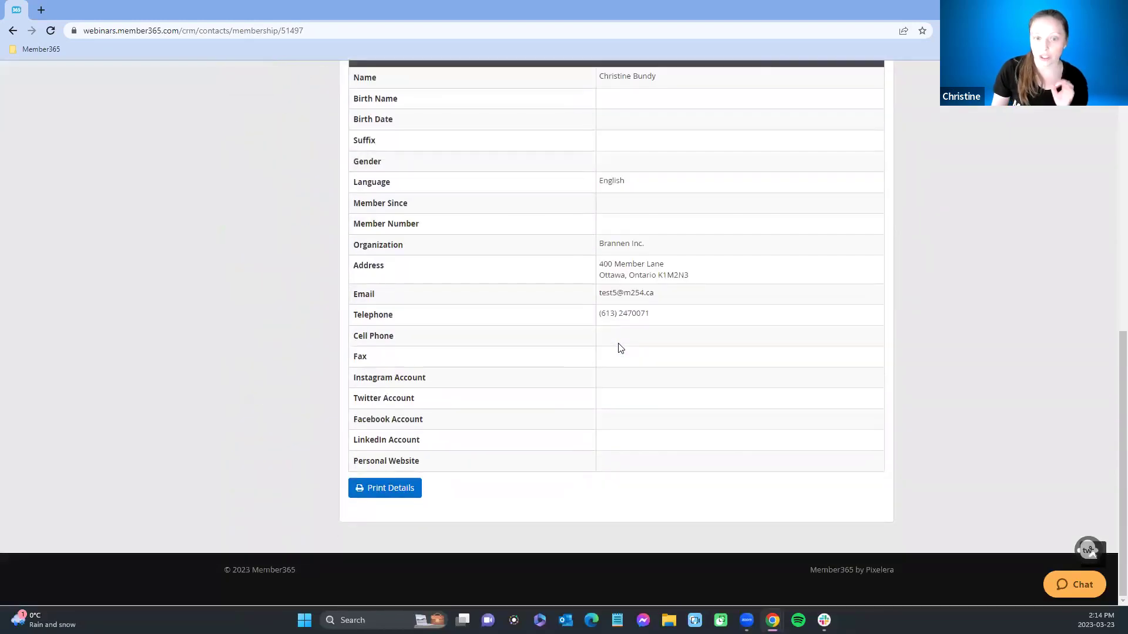
{"action": "scroll", "coordinate": [618, 347], "scroll_direction": "up", "scroll_amount": 9}
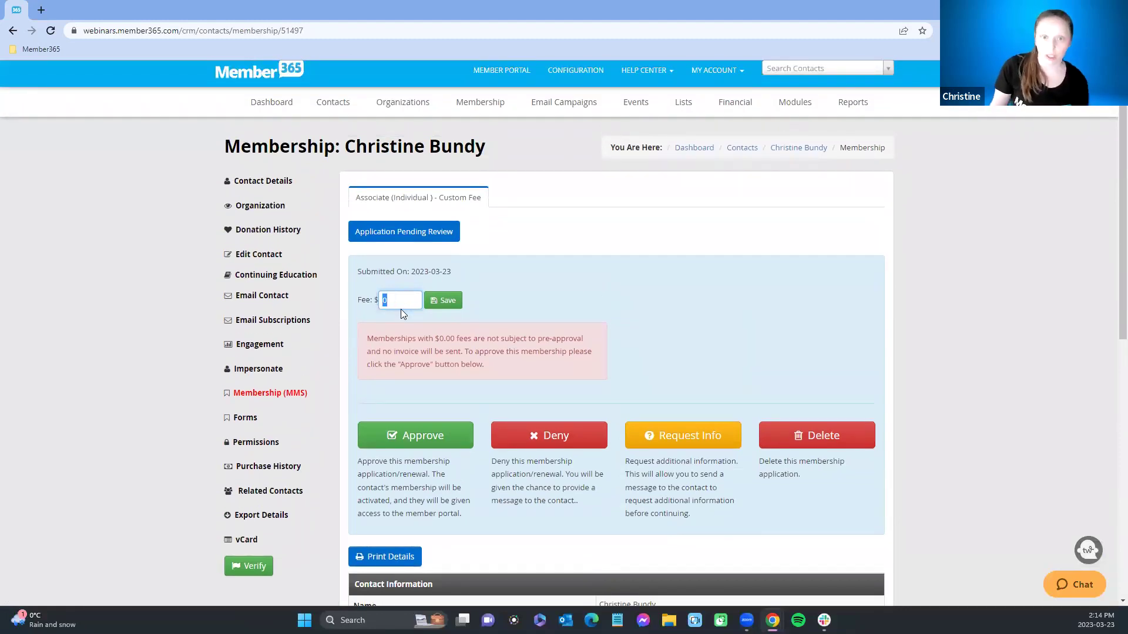
{"action": "left_click", "coordinate": [401, 300]}
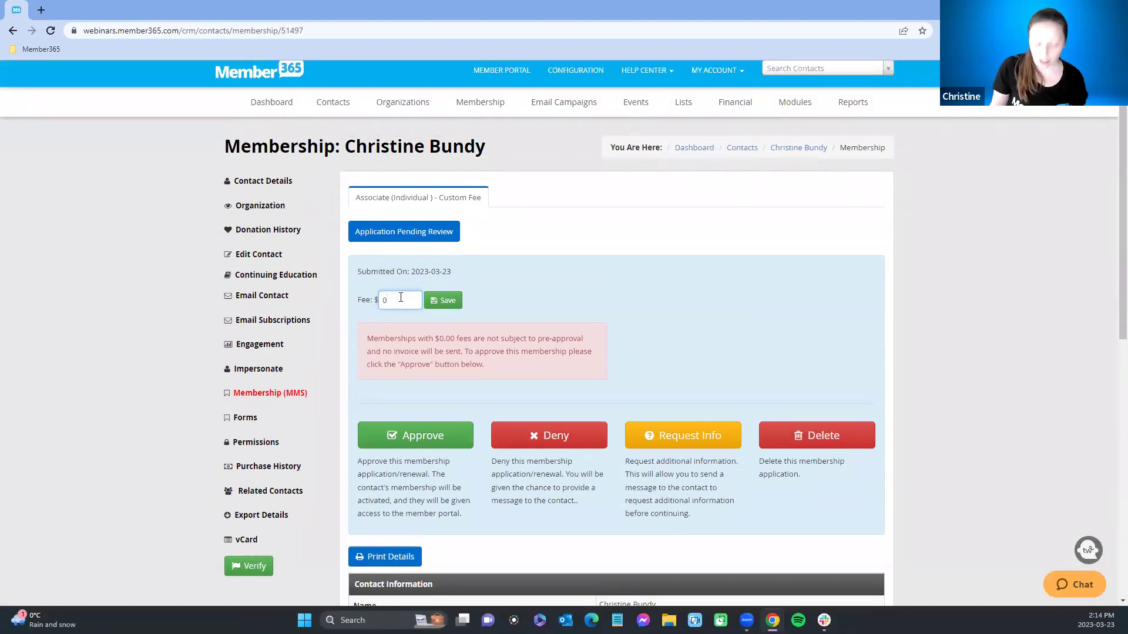
{"action": "type", "text": "100"}
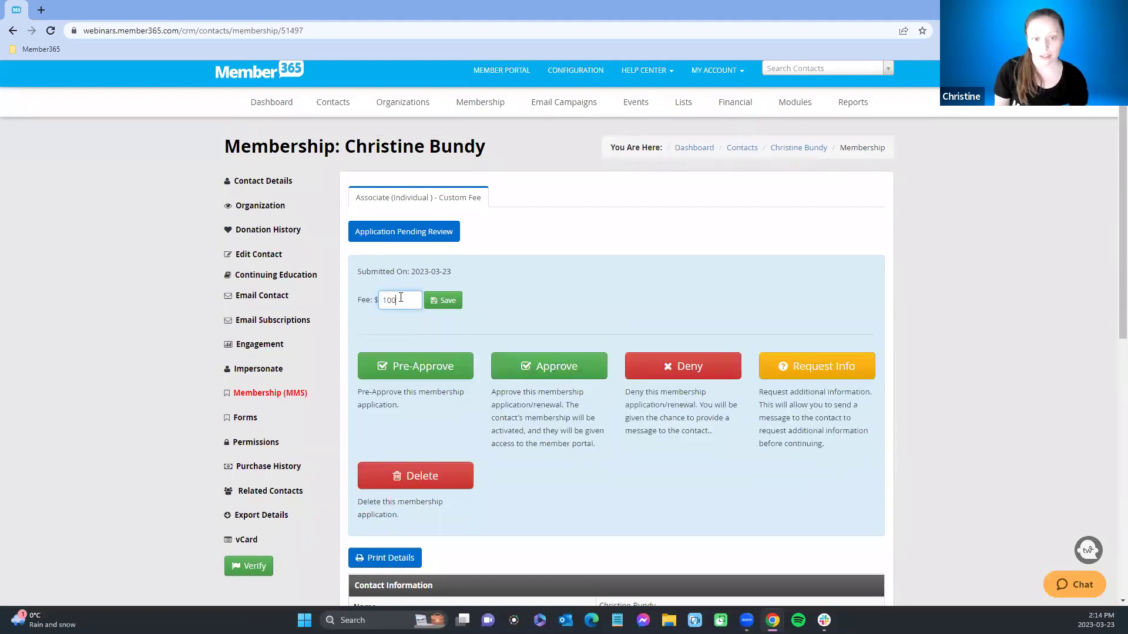
{"action": "left_click", "coordinate": [438, 302]}
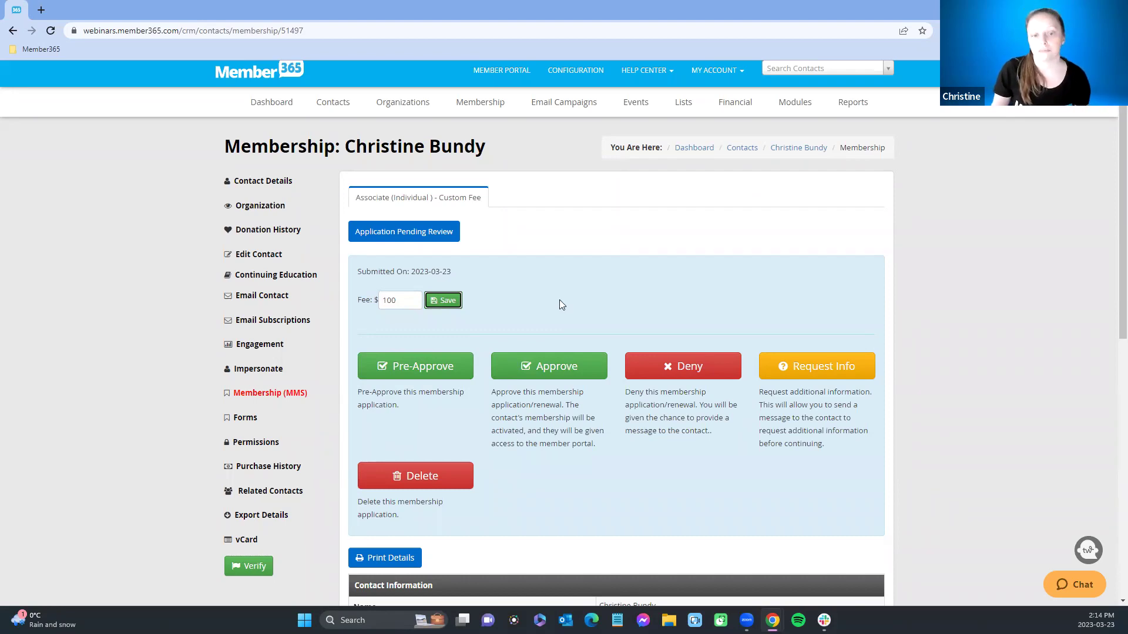
{"action": "scroll", "coordinate": [566, 288], "scroll_direction": "down", "scroll_amount": 3}
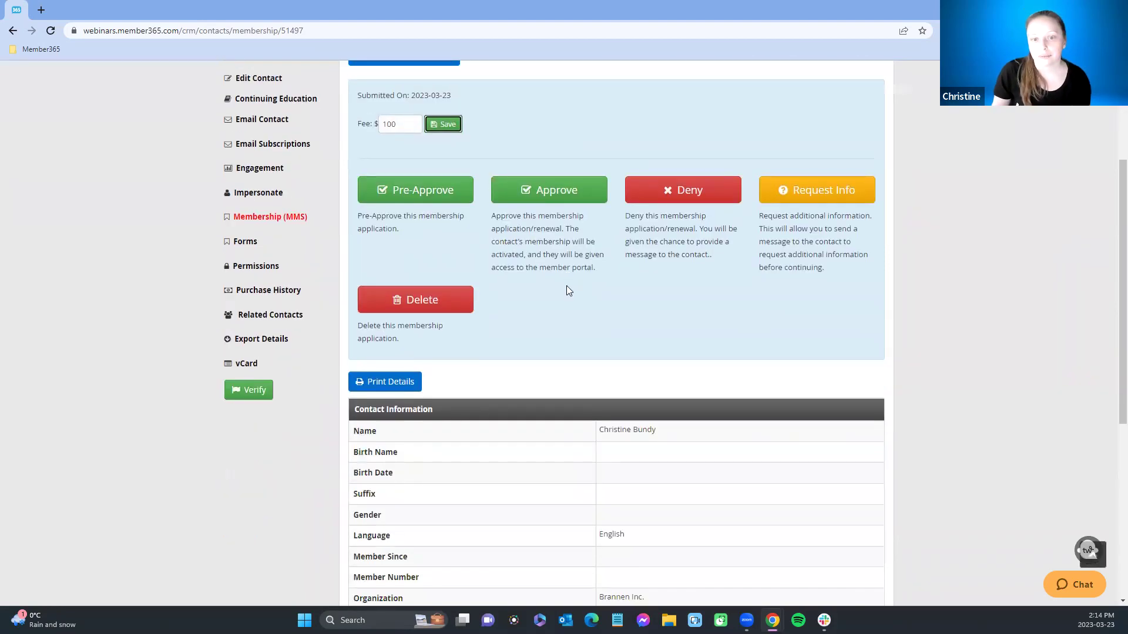
{"action": "scroll", "coordinate": [566, 288], "scroll_direction": "up", "scroll_amount": 3}
{"action": "scroll", "coordinate": [566, 291], "scroll_direction": "up", "scroll_amount": 1}
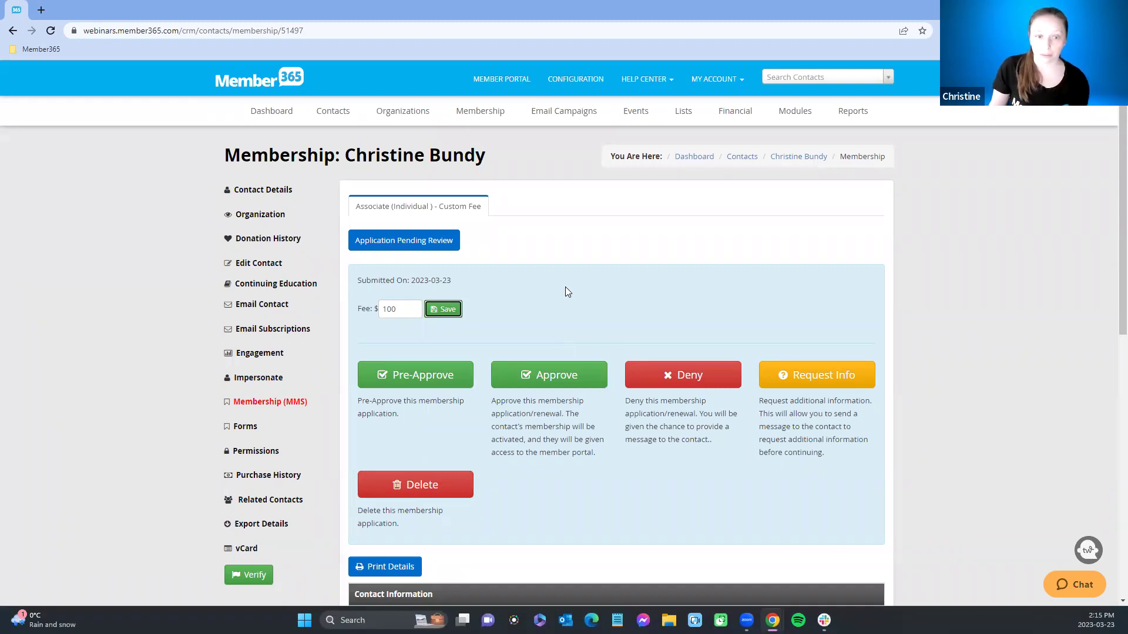
{"action": "scroll", "coordinate": [555, 313], "scroll_direction": "down", "scroll_amount": 2}
{"action": "scroll", "coordinate": [555, 314], "scroll_direction": "up", "scroll_amount": 2}
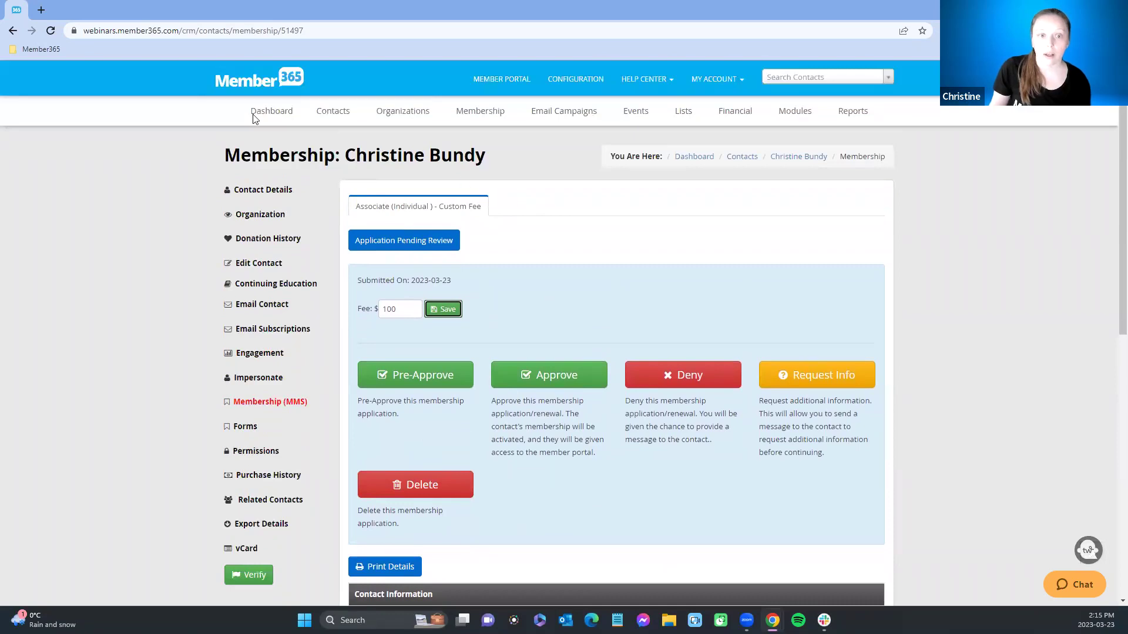
Step: Go to the Member Statistics page from the dashboard
{"action": "left_click", "coordinate": [265, 113]}
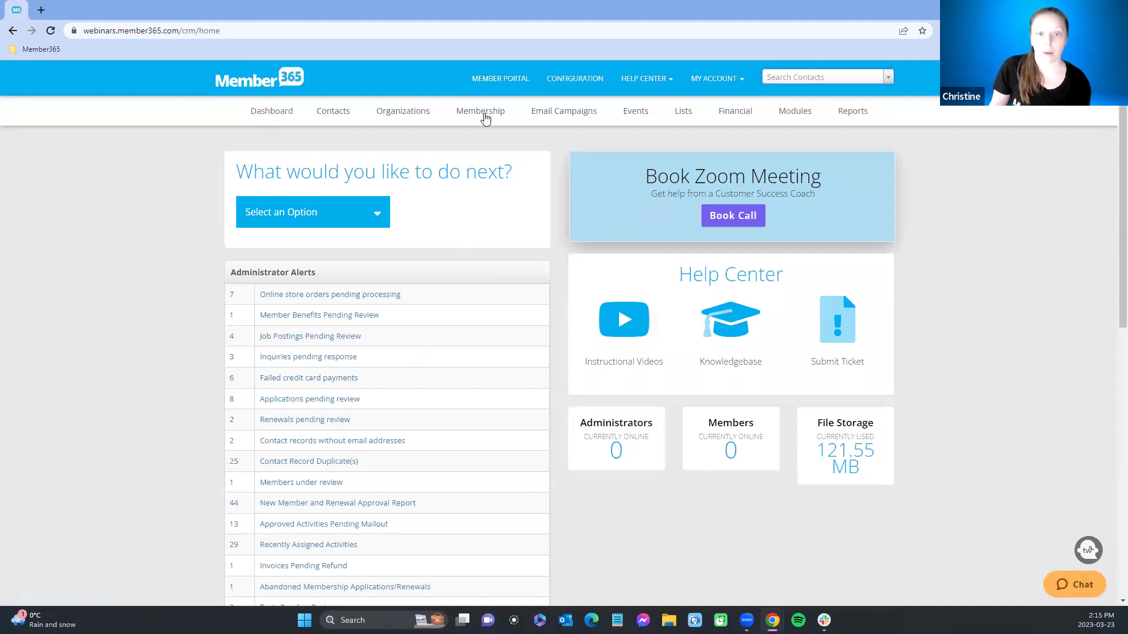
{"action": "mouse_move", "coordinate": [484, 119]}
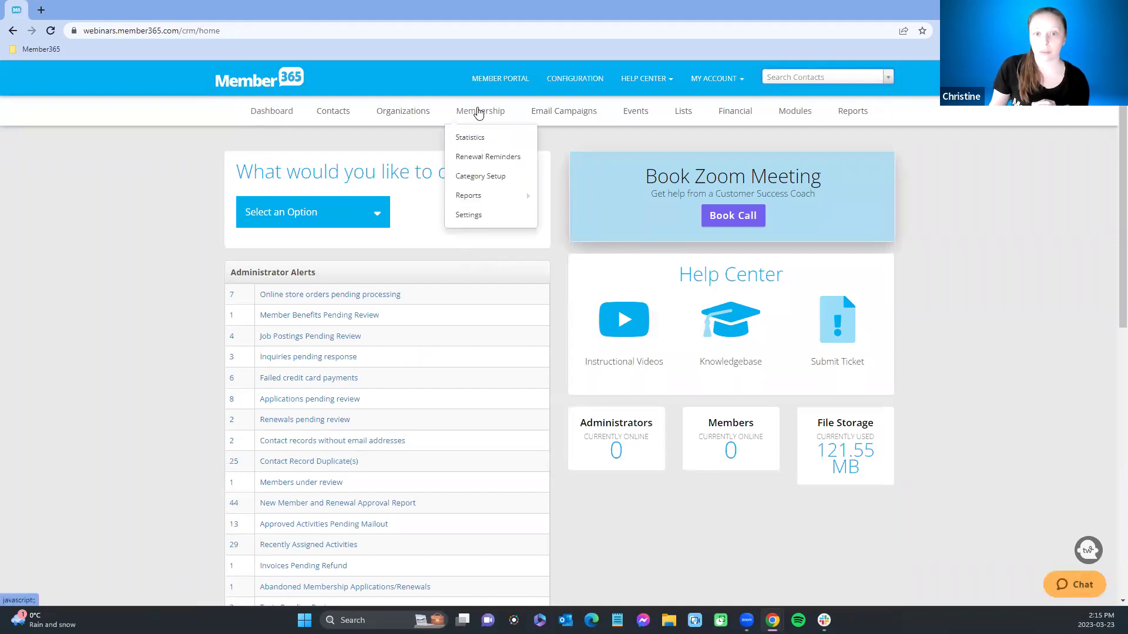
{"action": "left_click", "coordinate": [474, 140]}
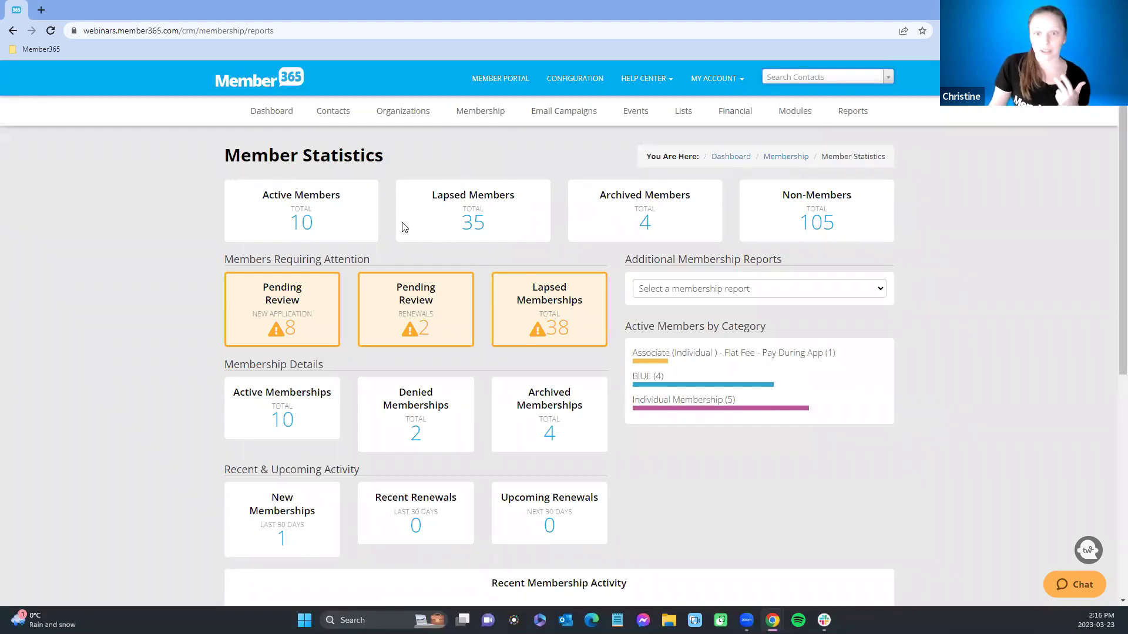
Step: Open the Active Memberships card under Membership Details
{"action": "mouse_move", "coordinate": [810, 226]}
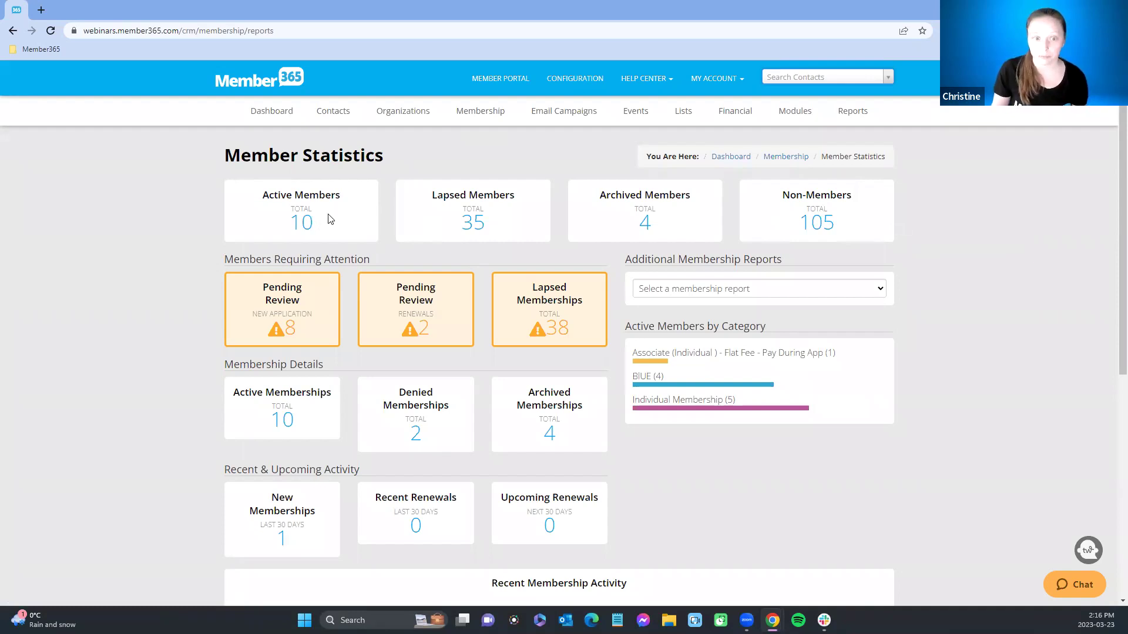
{"action": "mouse_move", "coordinate": [289, 323]}
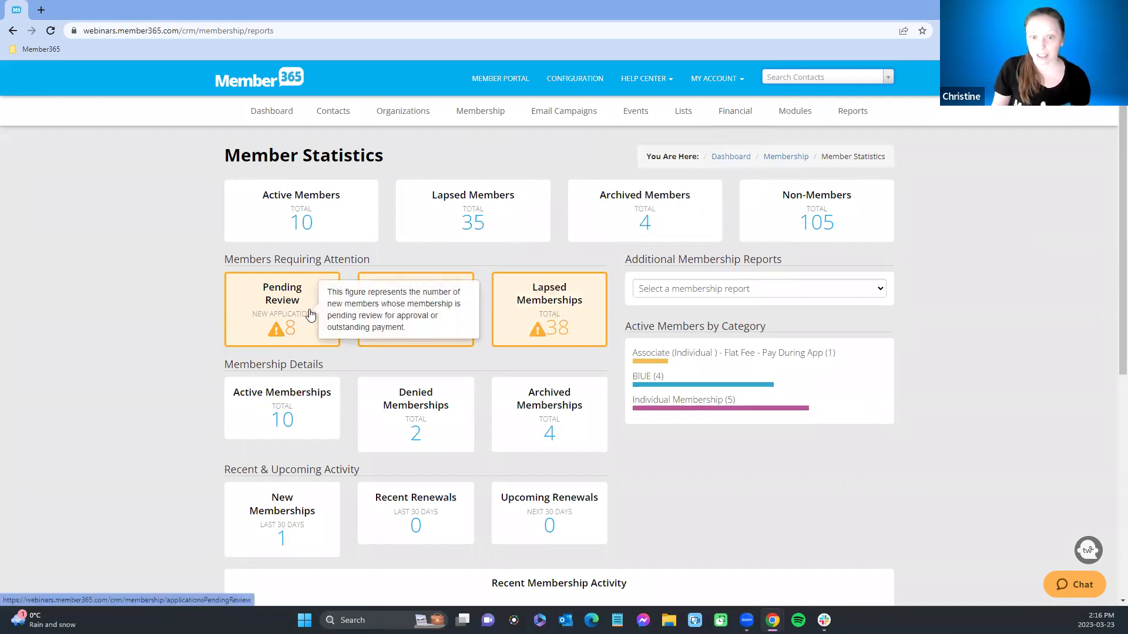
{"action": "mouse_move", "coordinate": [402, 305]}
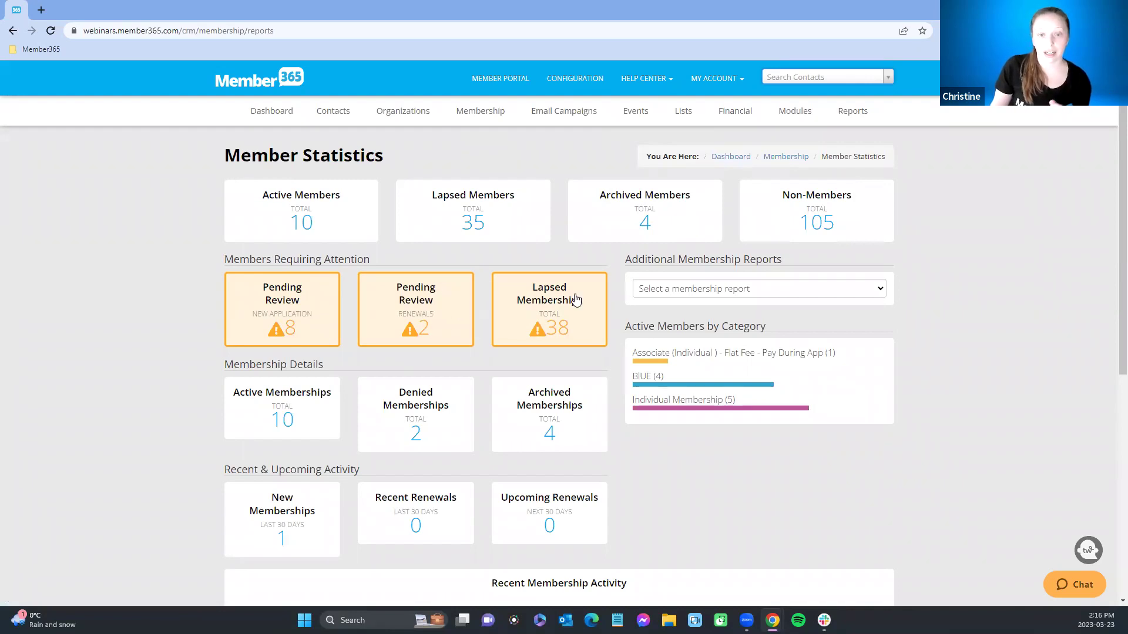
{"action": "mouse_move", "coordinate": [576, 299]}
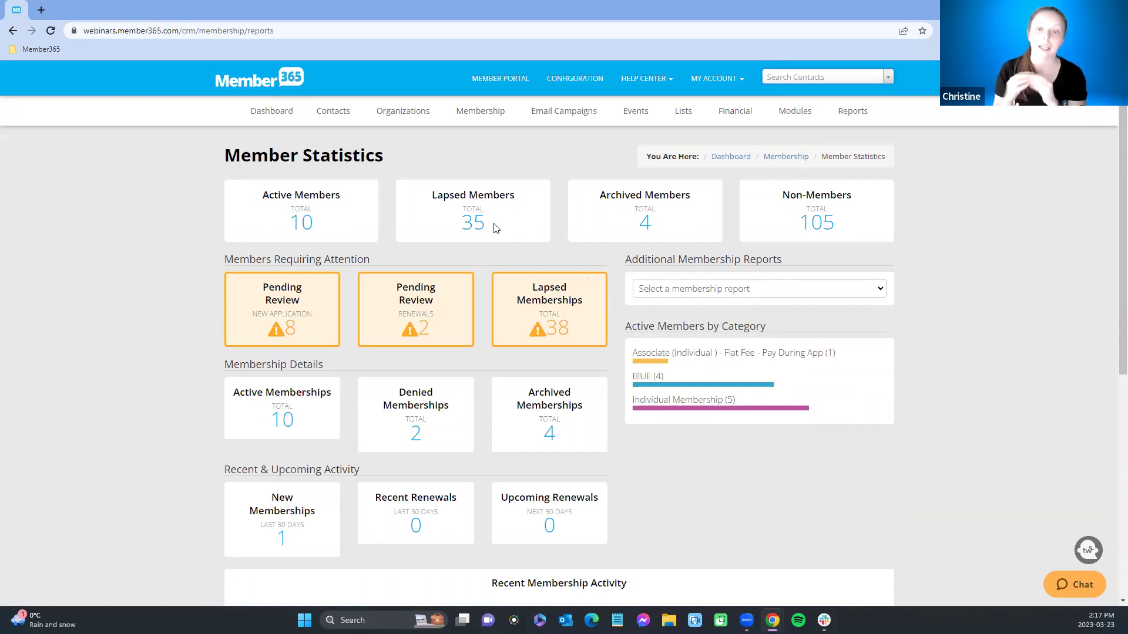
{"action": "mouse_move", "coordinate": [557, 310]}
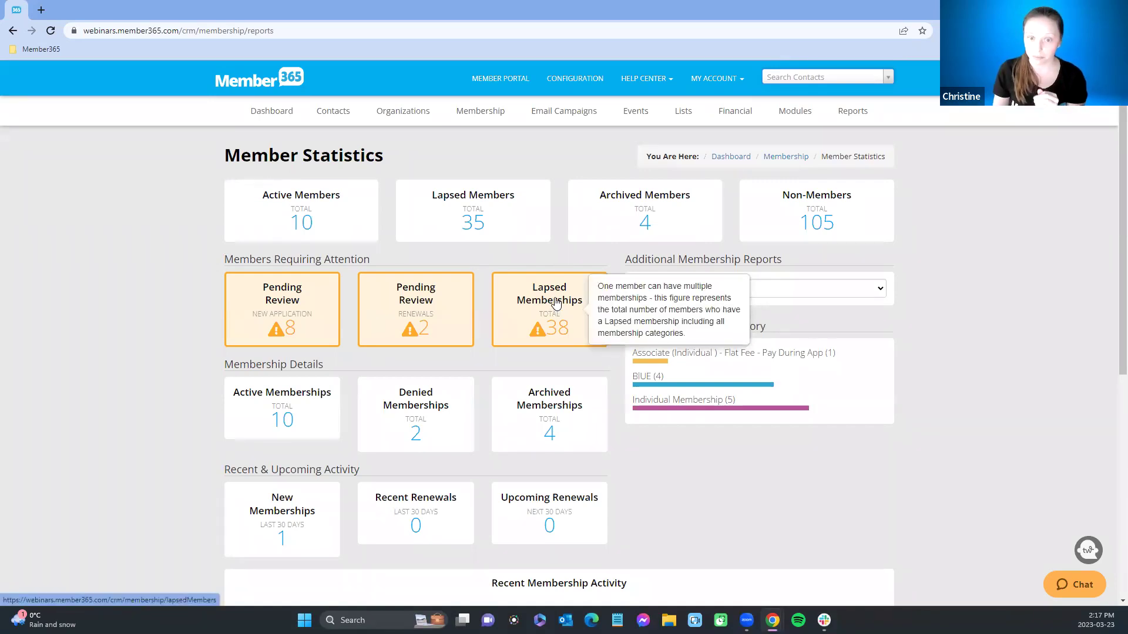
{"action": "mouse_move", "coordinate": [281, 400]}
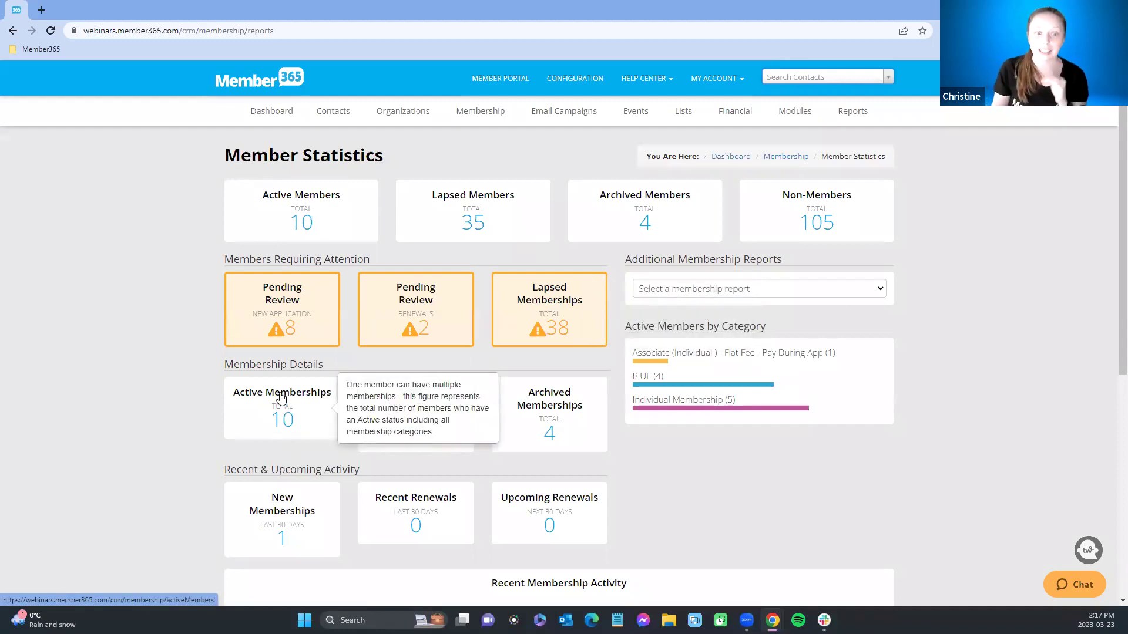
{"action": "left_click", "coordinate": [280, 400]}
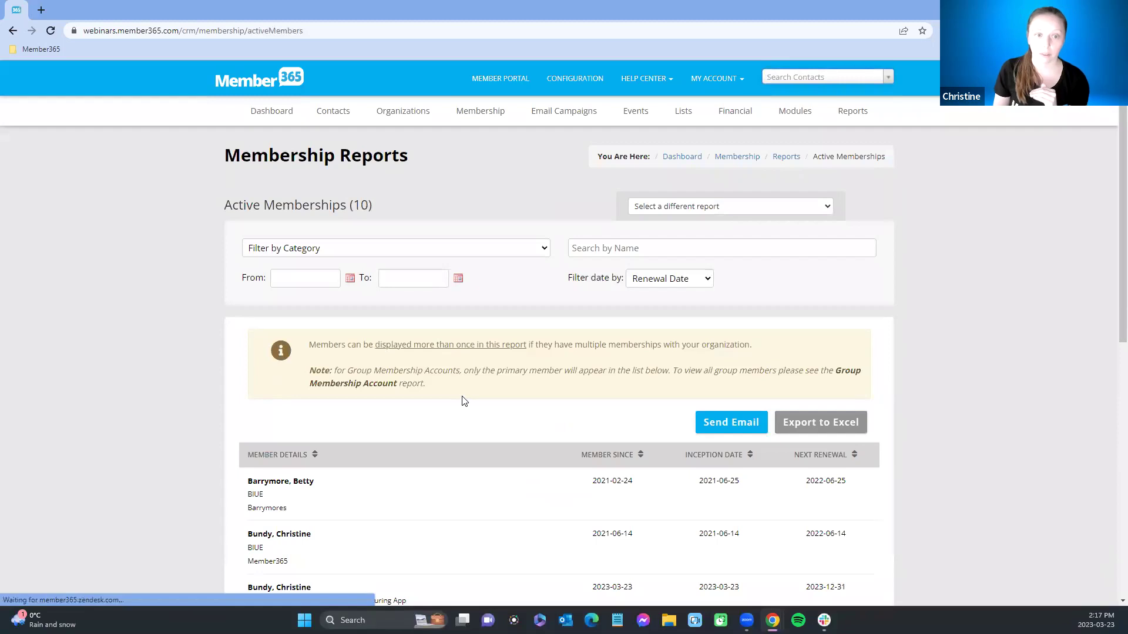
Step: Check the category filter options, then sort active memberships by Member Since, newest first
{"action": "scroll", "coordinate": [461, 401], "scroll_direction": "down", "scroll_amount": 1}
{"action": "left_click", "coordinate": [420, 189]}
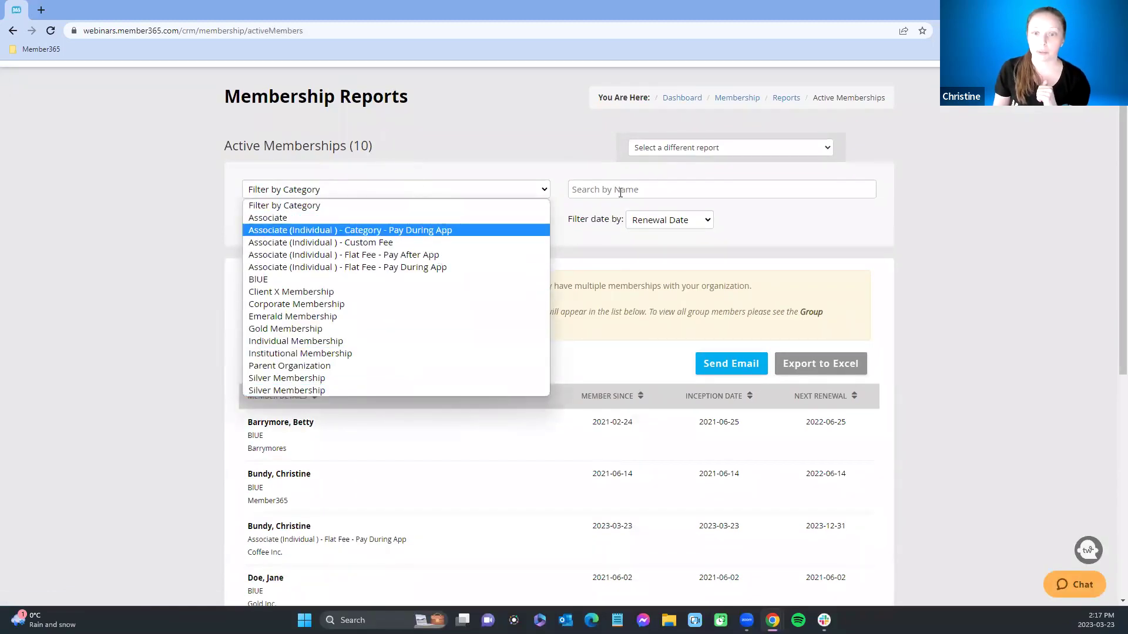
{"action": "left_click", "coordinate": [599, 210]}
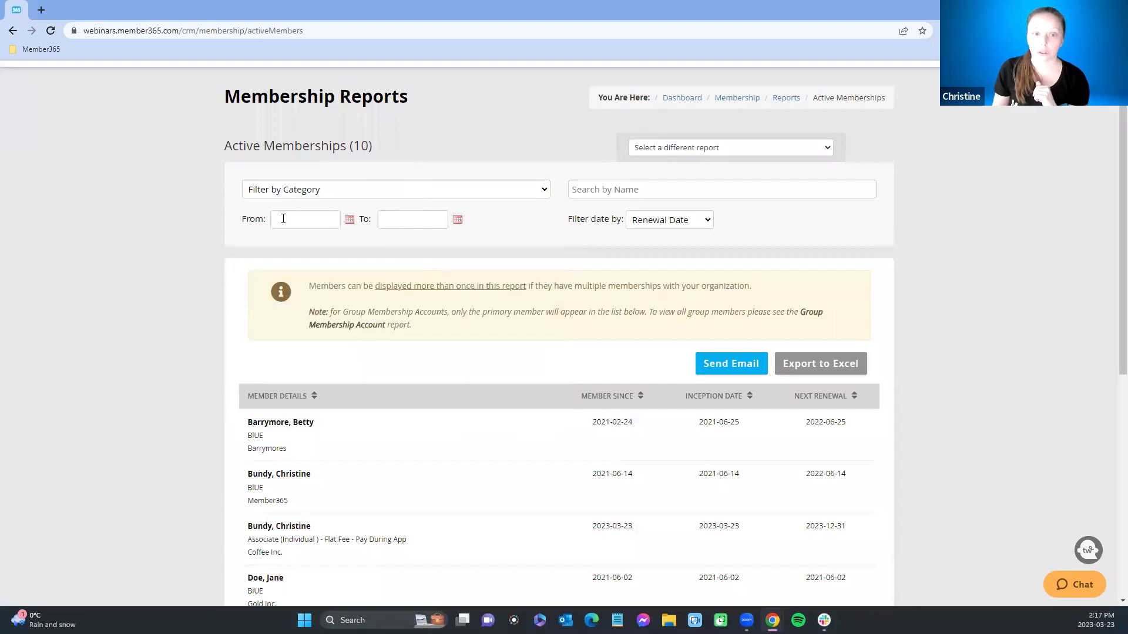
{"action": "scroll", "coordinate": [507, 418], "scroll_direction": "down", "scroll_amount": 2}
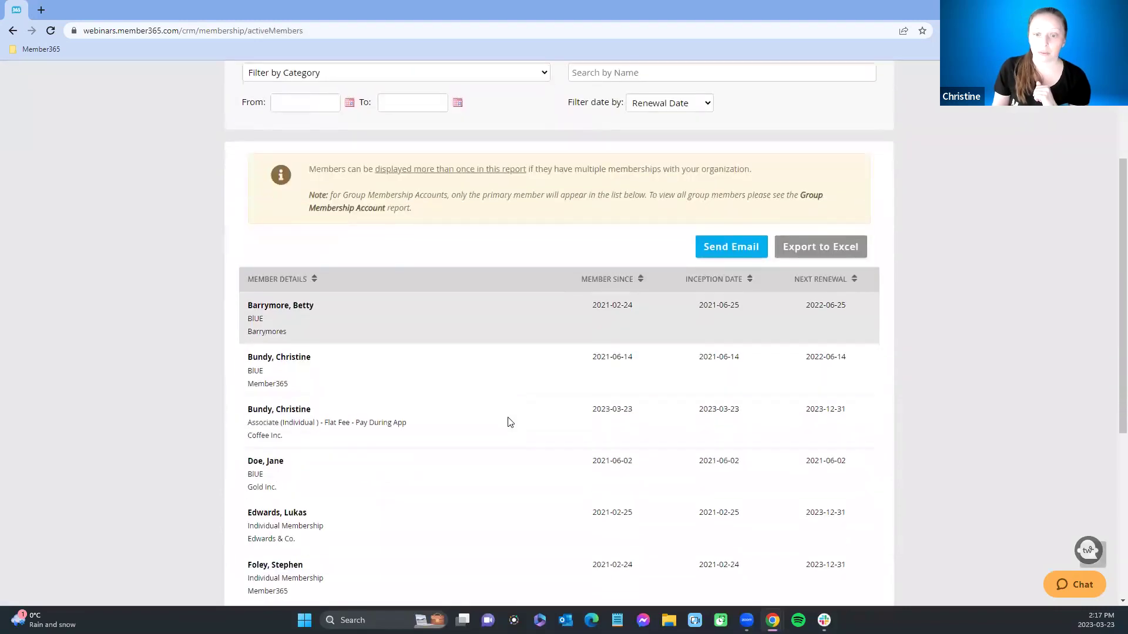
{"action": "left_click", "coordinate": [640, 281]}
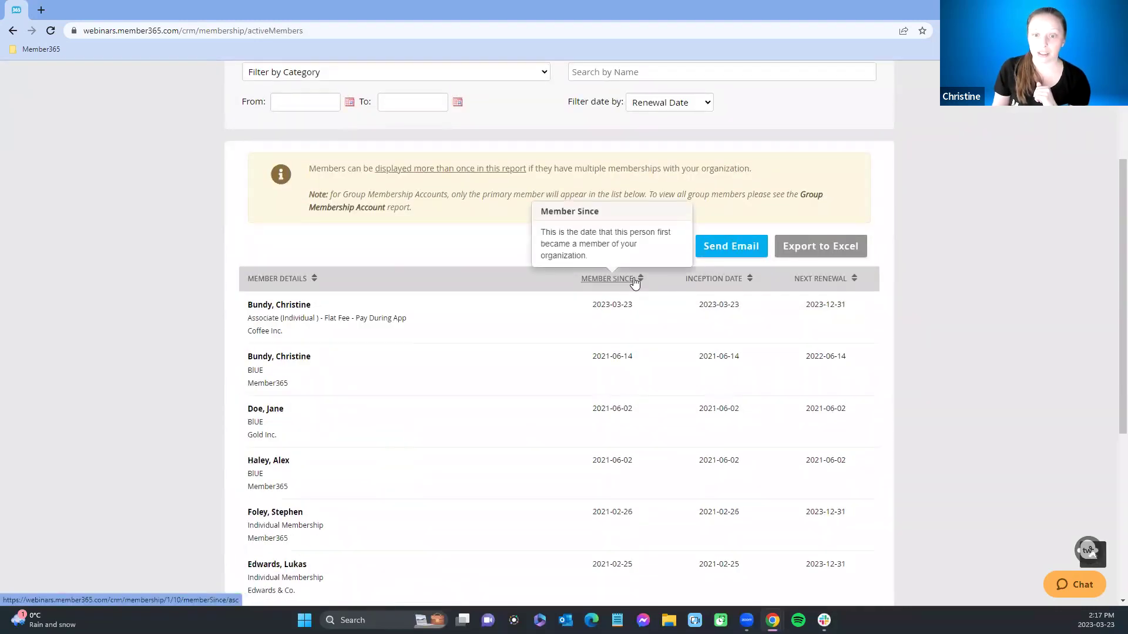
{"action": "left_click", "coordinate": [641, 281]}
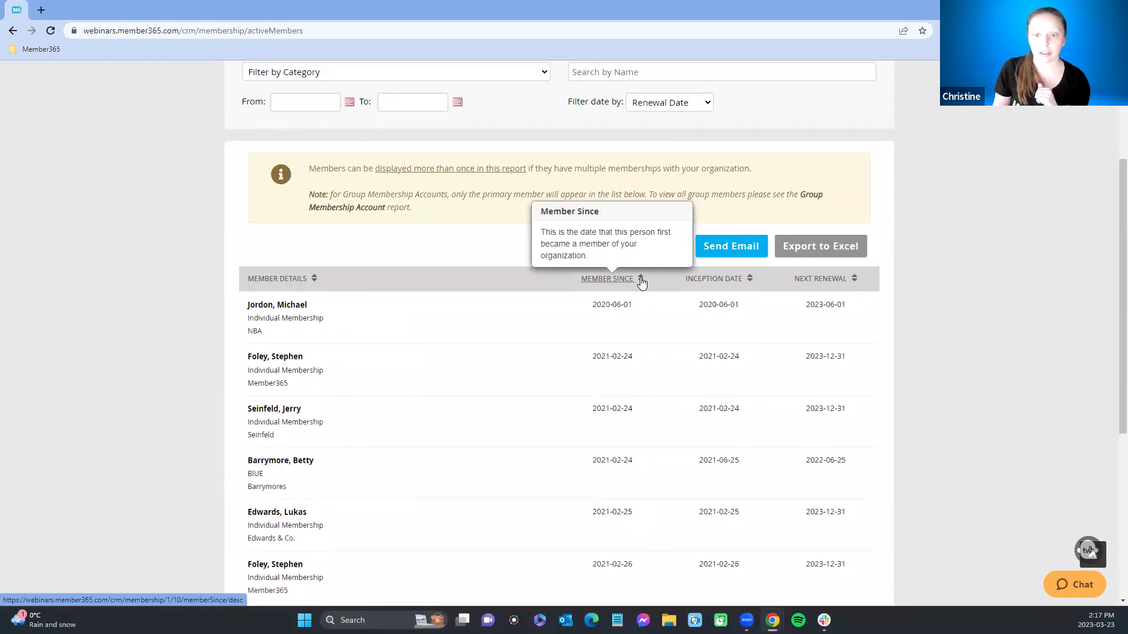
{"action": "left_click", "coordinate": [641, 281]}
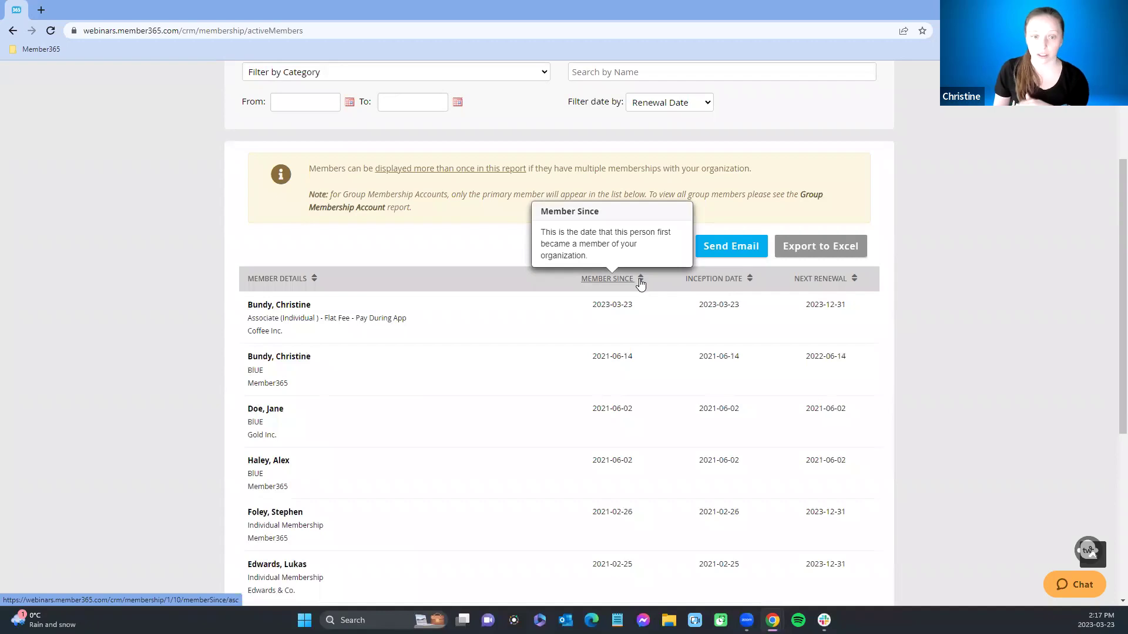
{"action": "mouse_move", "coordinate": [734, 278]}
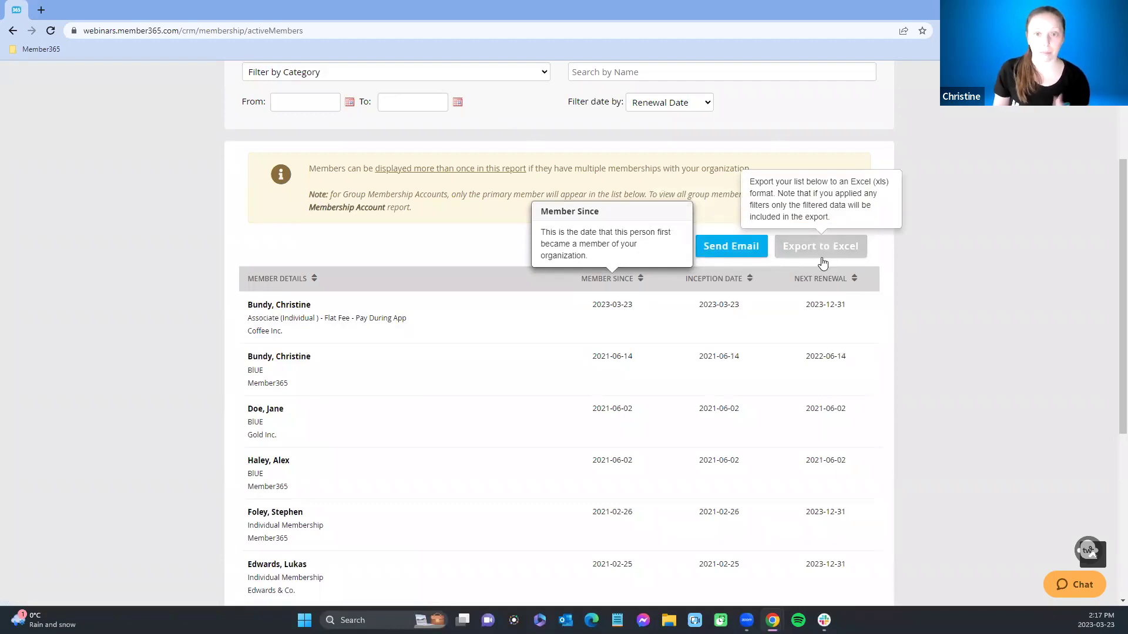
Step: Go back to the Member Statistics overview via Membership > Statistics
{"action": "scroll", "coordinate": [213, 232], "scroll_direction": "up", "scroll_amount": 3}
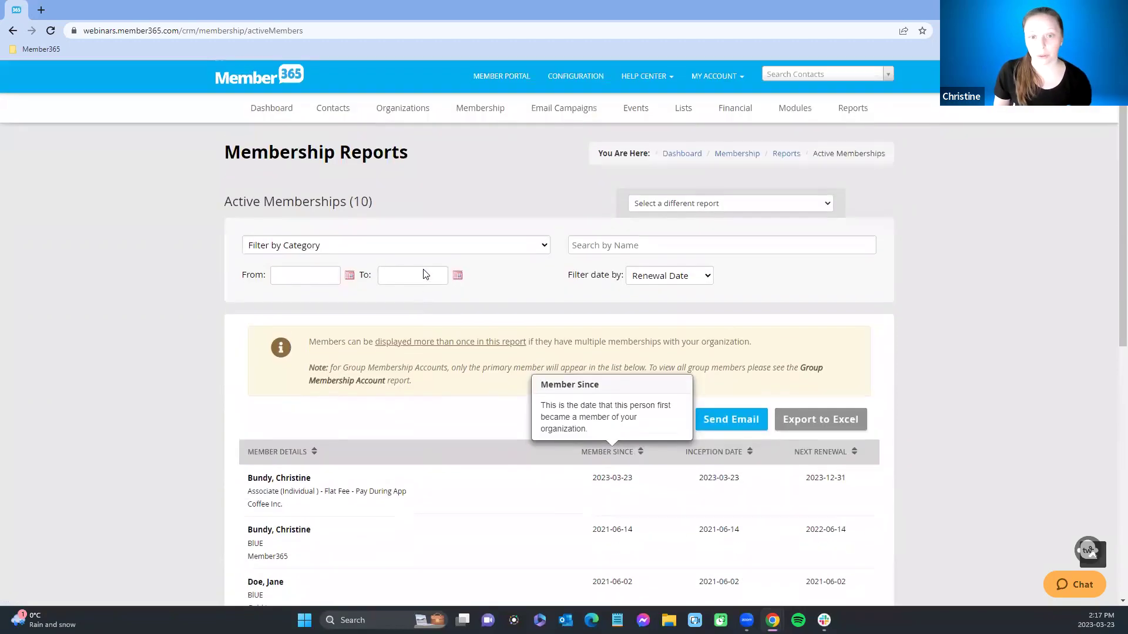
{"action": "mouse_move", "coordinate": [486, 112]}
{"action": "left_click", "coordinate": [483, 137]}
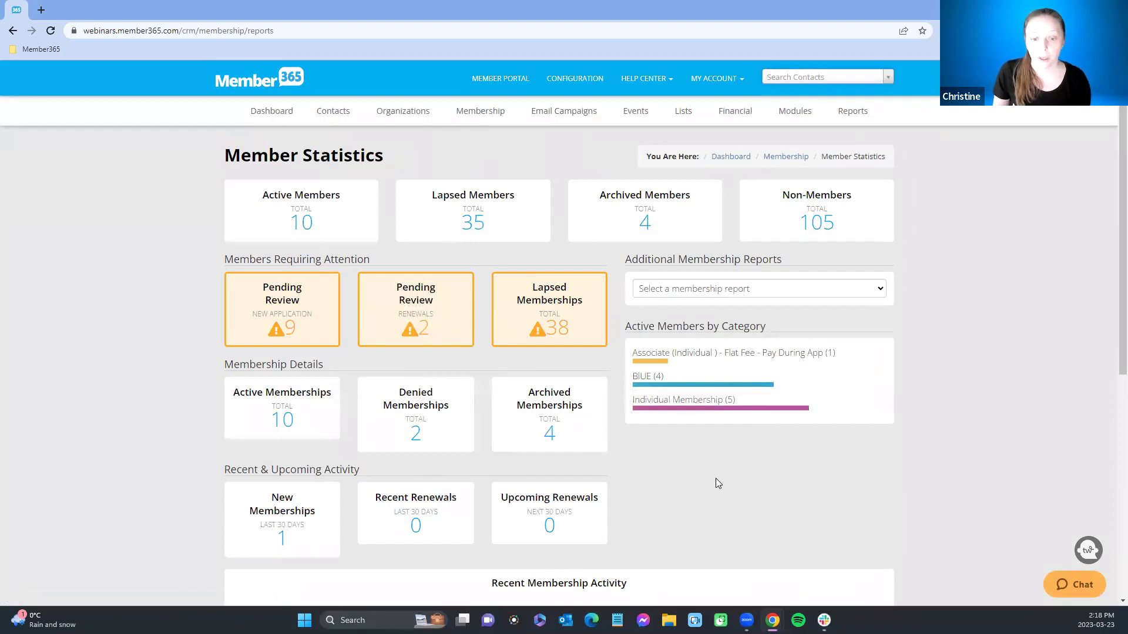
{"action": "scroll", "coordinate": [716, 478], "scroll_direction": "down", "scroll_amount": 4}
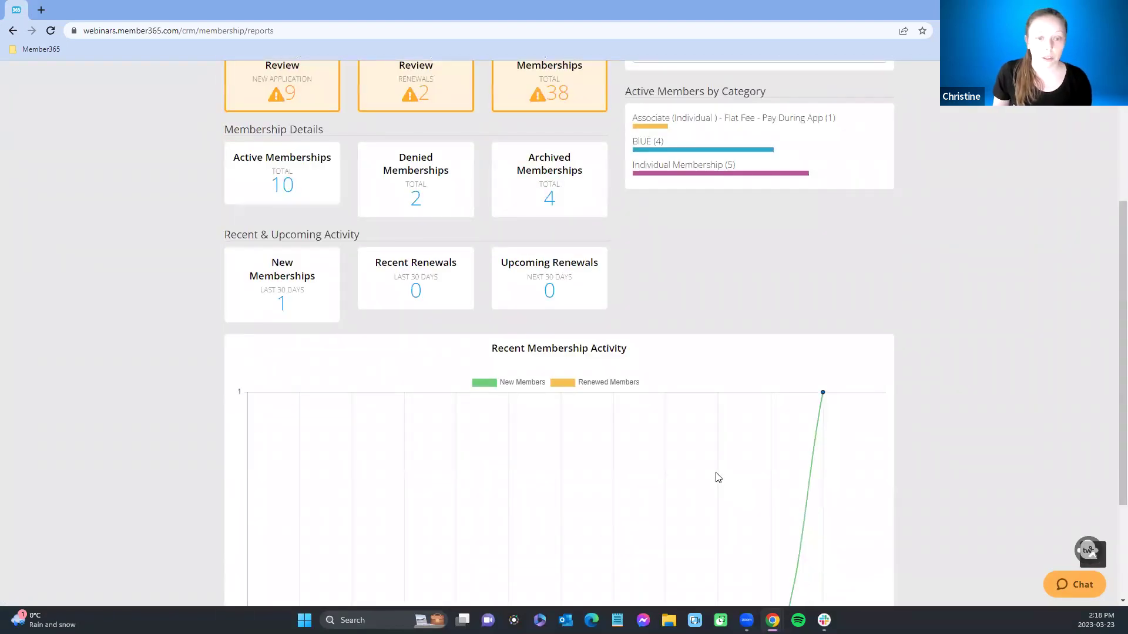
{"action": "mouse_move", "coordinate": [299, 275]}
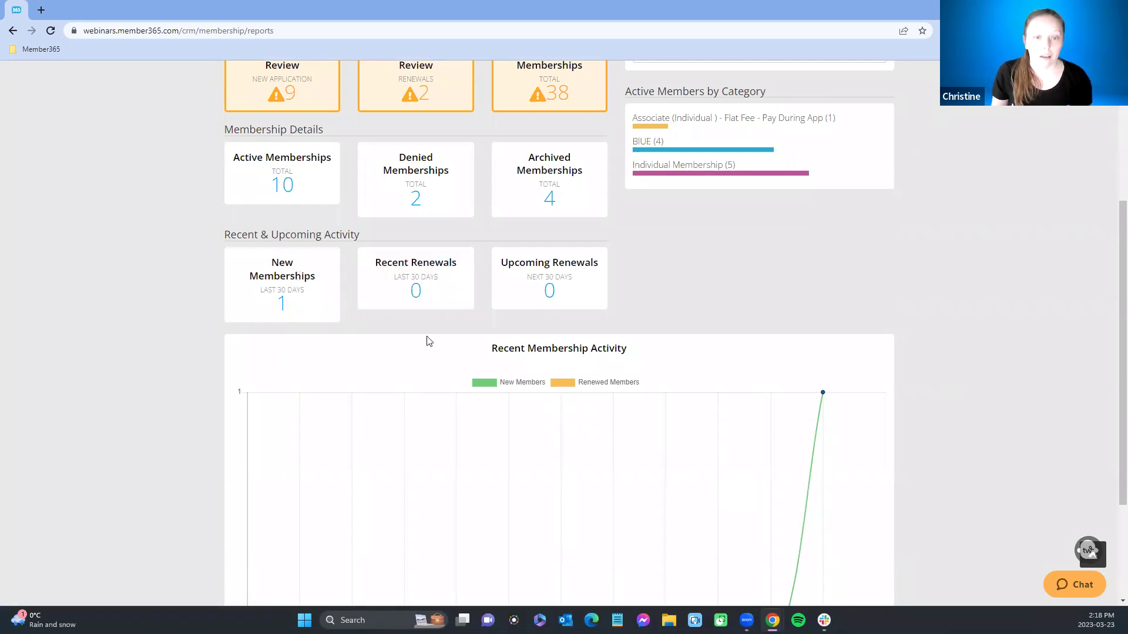
{"action": "mouse_move", "coordinate": [264, 284]}
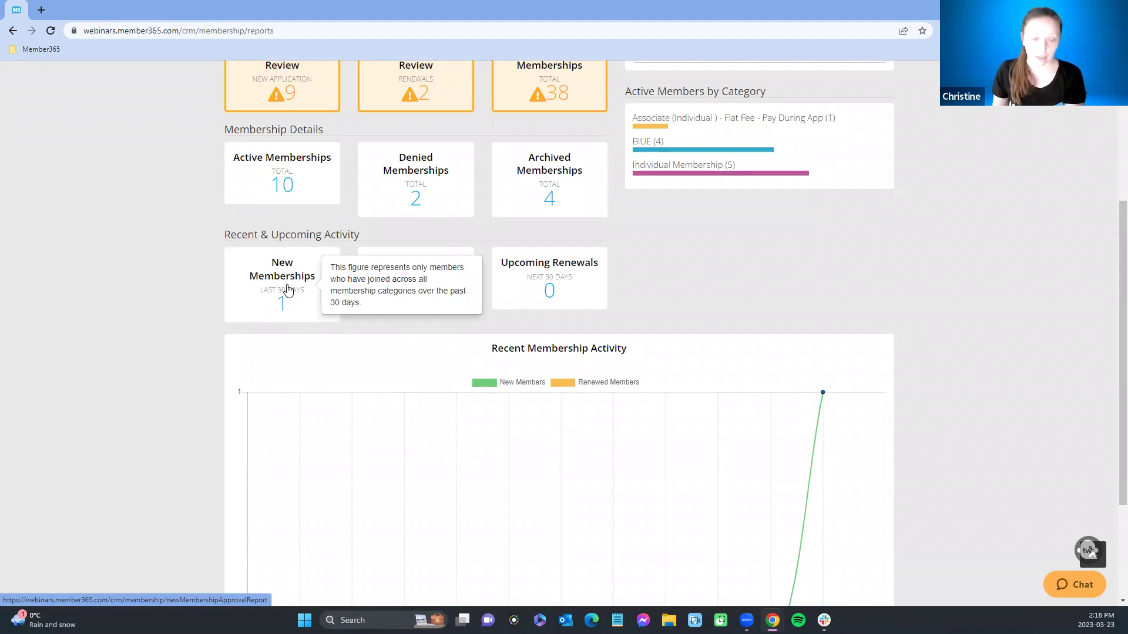
{"action": "scroll", "coordinate": [362, 353], "scroll_direction": "down", "scroll_amount": 2}
{"action": "scroll", "coordinate": [297, 246], "scroll_direction": "up", "scroll_amount": 1}
{"action": "mouse_move", "coordinate": [272, 216]}
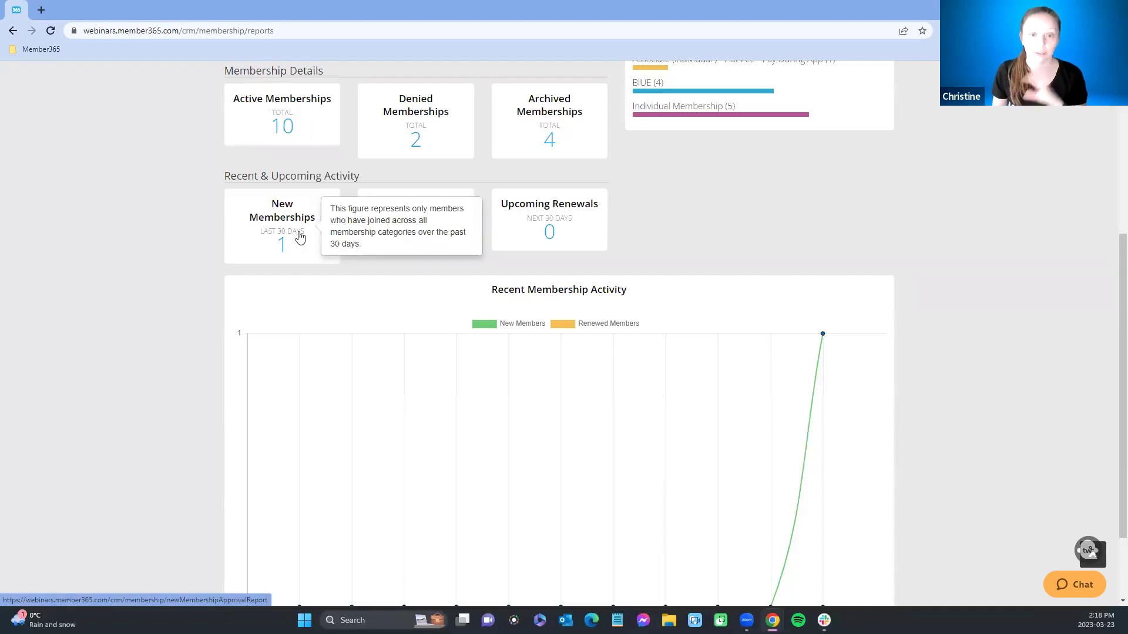
Step: Open the New Memberships report showing the single Coffee Inc. Pay During App membership
{"action": "left_click", "coordinate": [281, 208]}
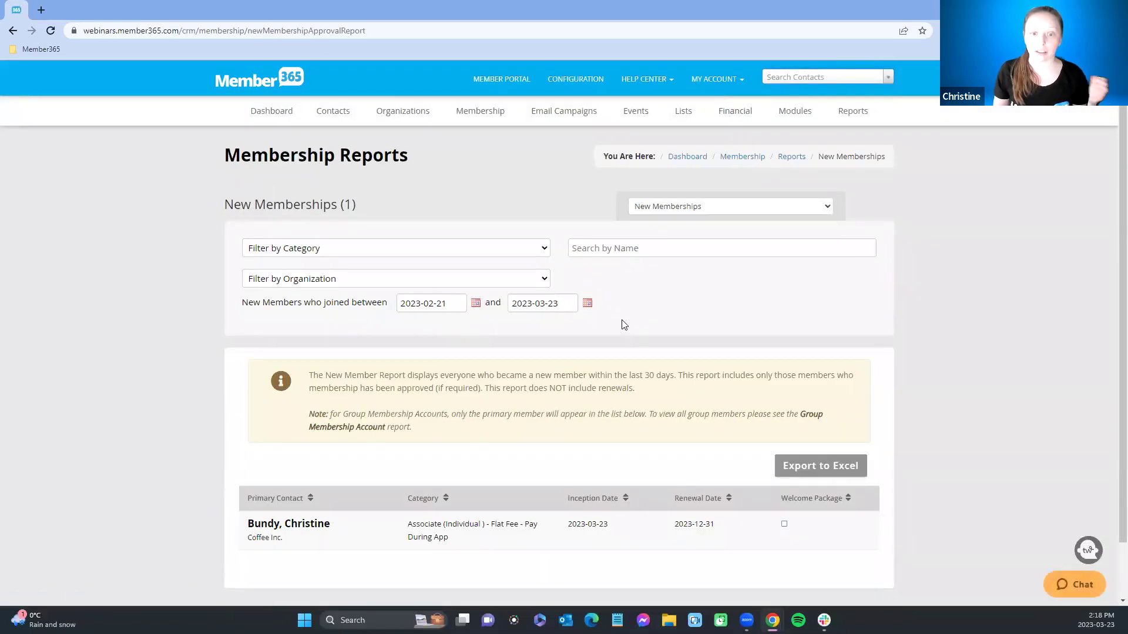
{"action": "scroll", "coordinate": [643, 346], "scroll_direction": "down", "scroll_amount": 2}
{"action": "scroll", "coordinate": [643, 345], "scroll_direction": "up", "scroll_amount": 2}
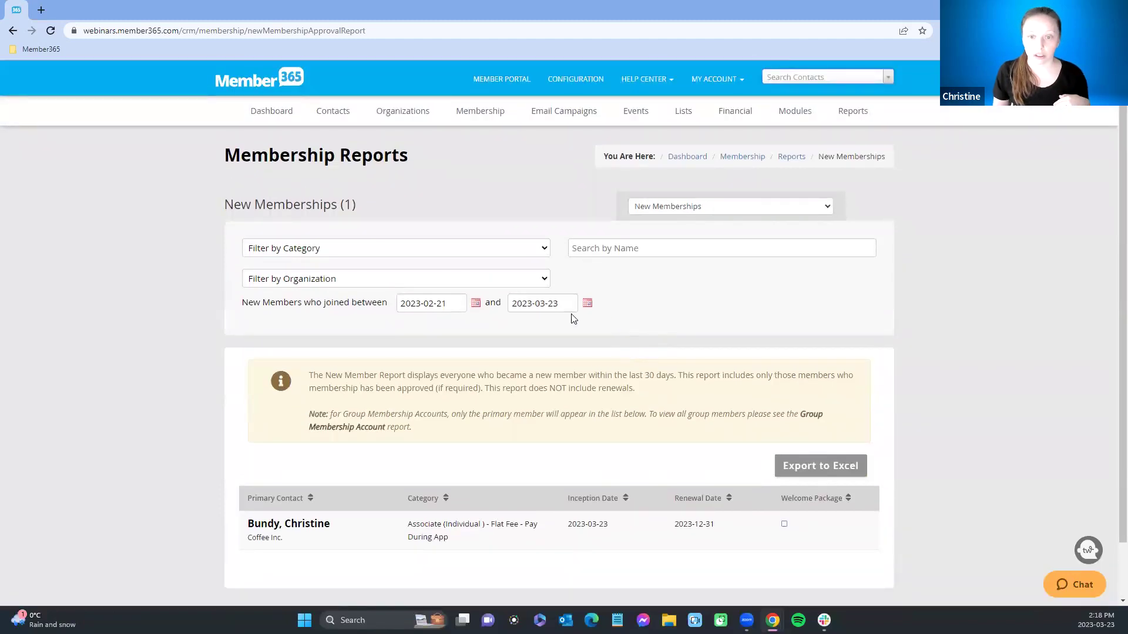
Step: Check the organization filter options without changing them, then go back to Member Statistics
{"action": "left_click", "coordinate": [297, 280]}
{"action": "left_click", "coordinate": [297, 281]}
{"action": "left_click", "coordinate": [624, 292]}
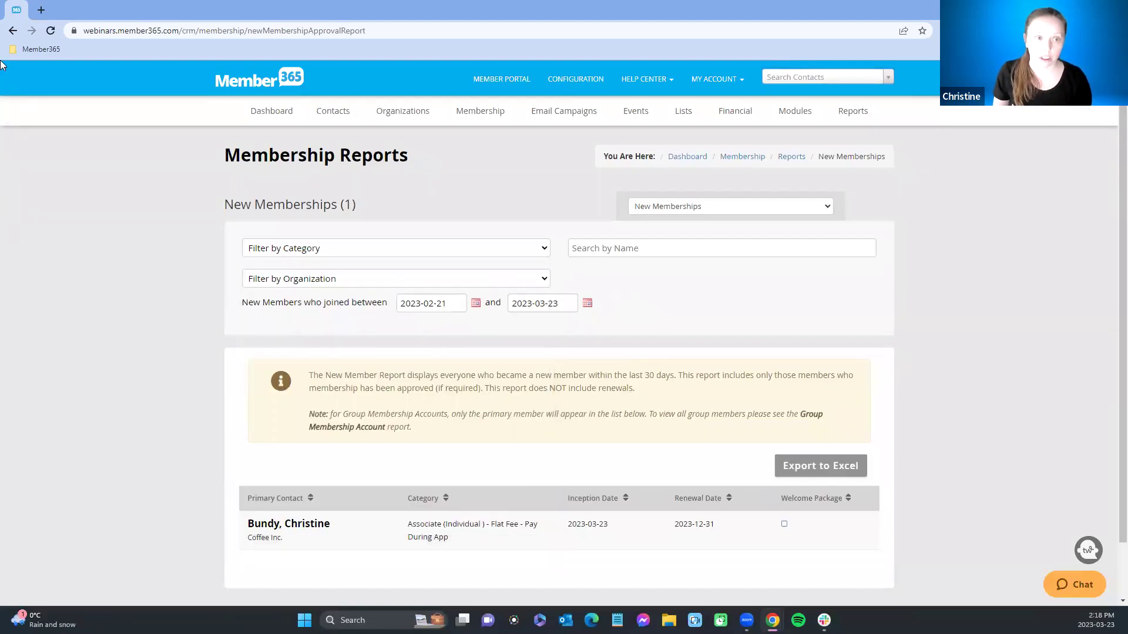
{"action": "left_click", "coordinate": [12, 32]}
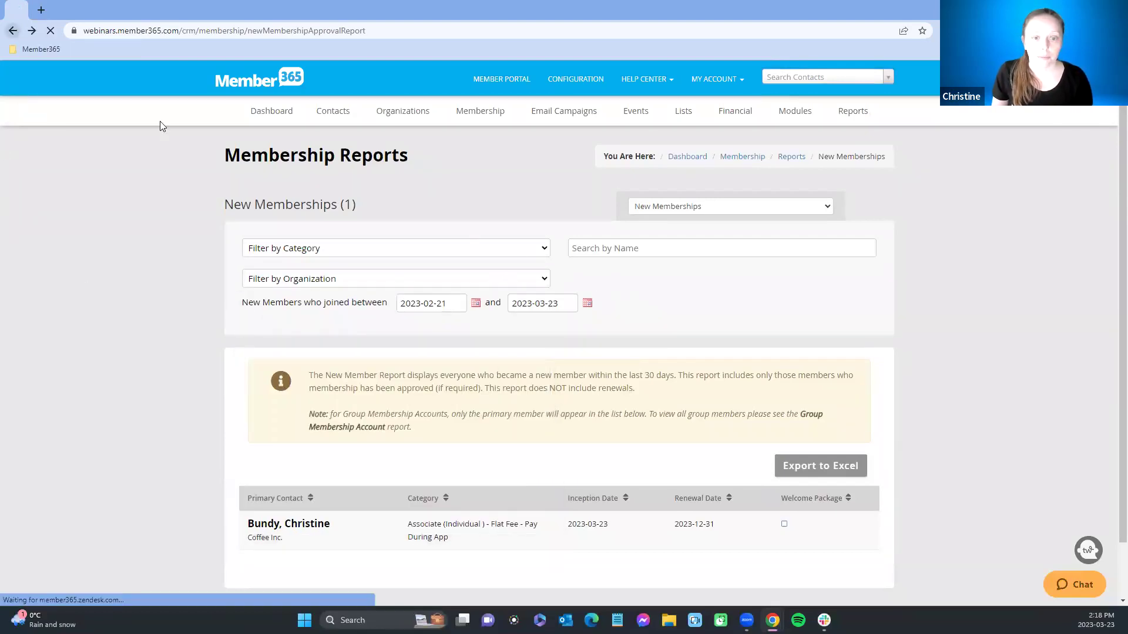
{"action": "scroll", "coordinate": [721, 463], "scroll_direction": "down", "scroll_amount": 3}
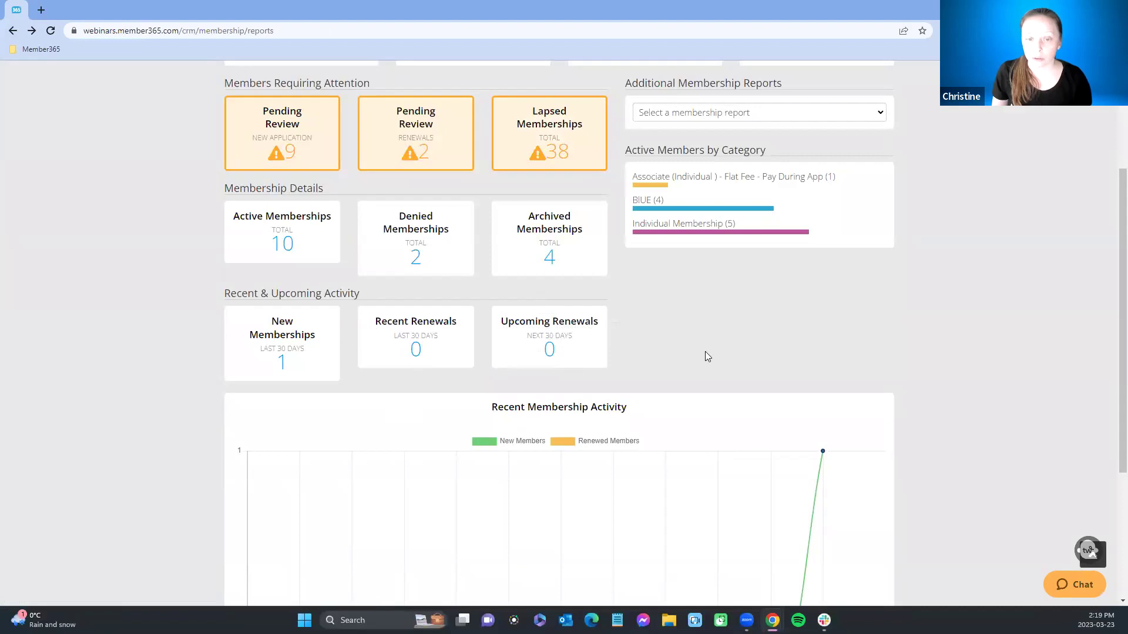
{"action": "mouse_move", "coordinate": [532, 338]}
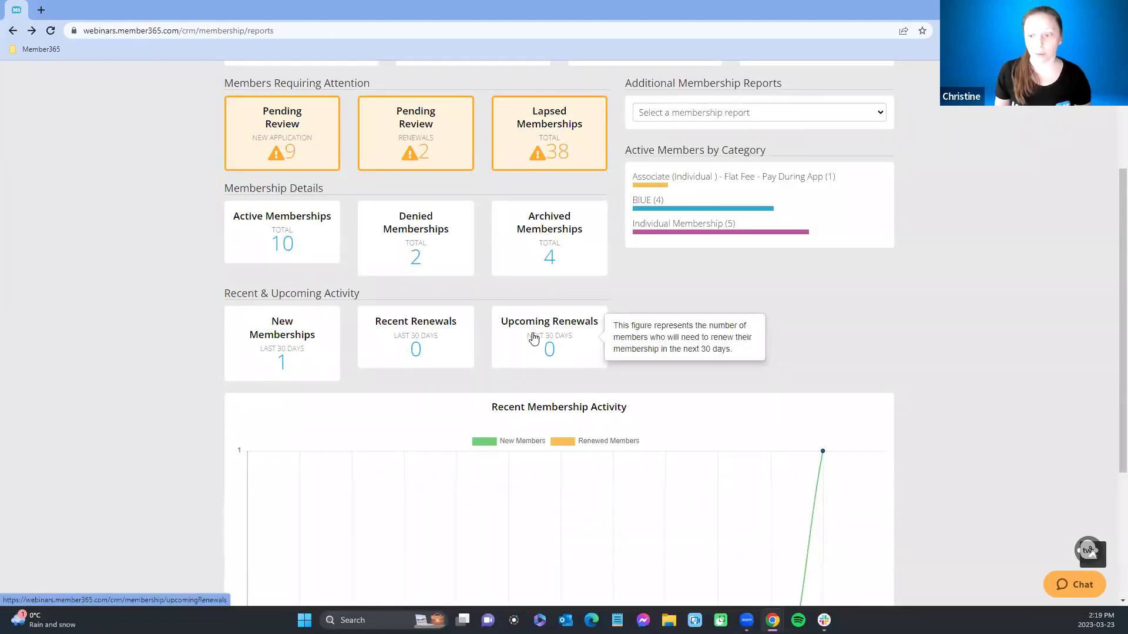
{"action": "scroll", "coordinate": [738, 478], "scroll_direction": "down", "scroll_amount": 4}
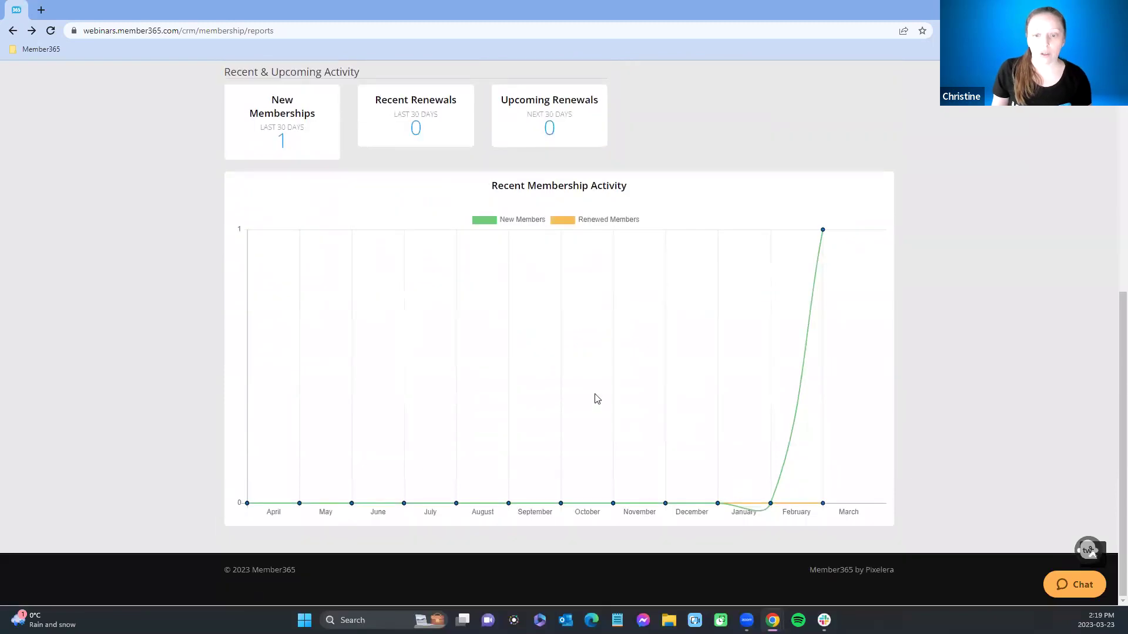
{"action": "scroll", "coordinate": [1102, 339], "scroll_direction": "up", "scroll_amount": 2}
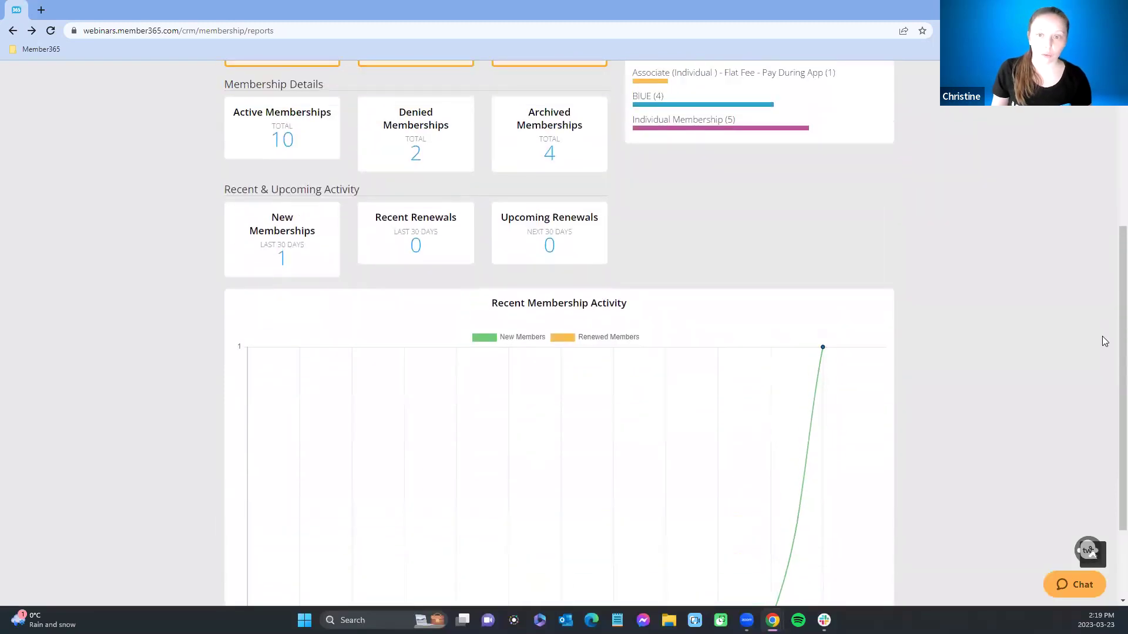
{"action": "scroll", "coordinate": [1103, 340], "scroll_direction": "up", "scroll_amount": 1}
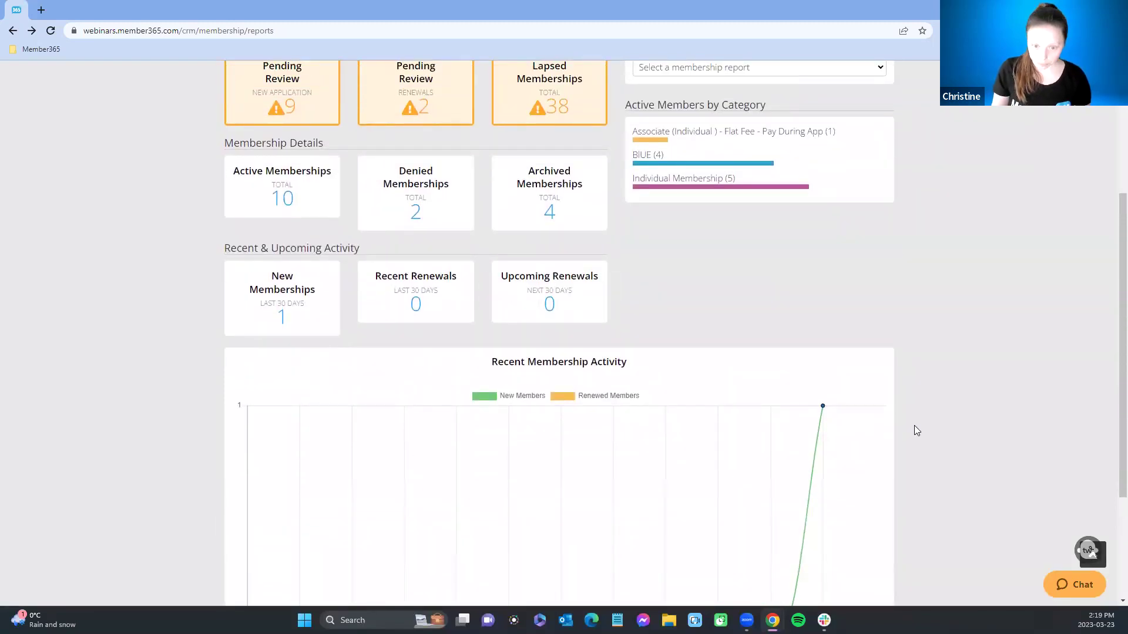
{"action": "scroll", "coordinate": [914, 430], "scroll_direction": "down", "scroll_amount": 3}
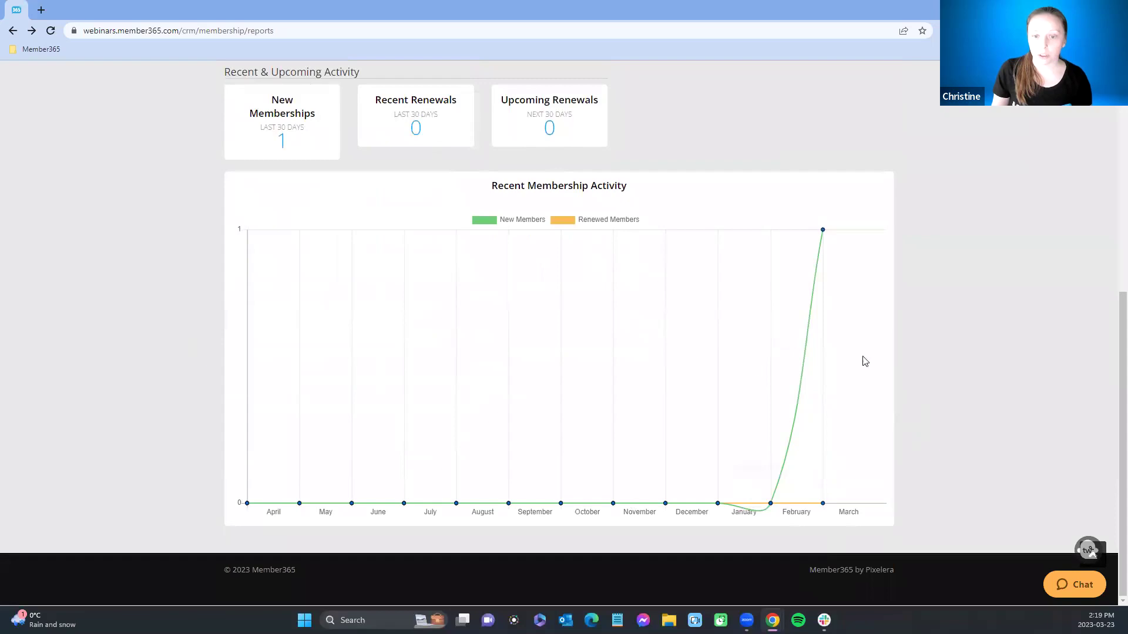
{"action": "scroll", "coordinate": [1021, 350], "scroll_direction": "up", "scroll_amount": 7}
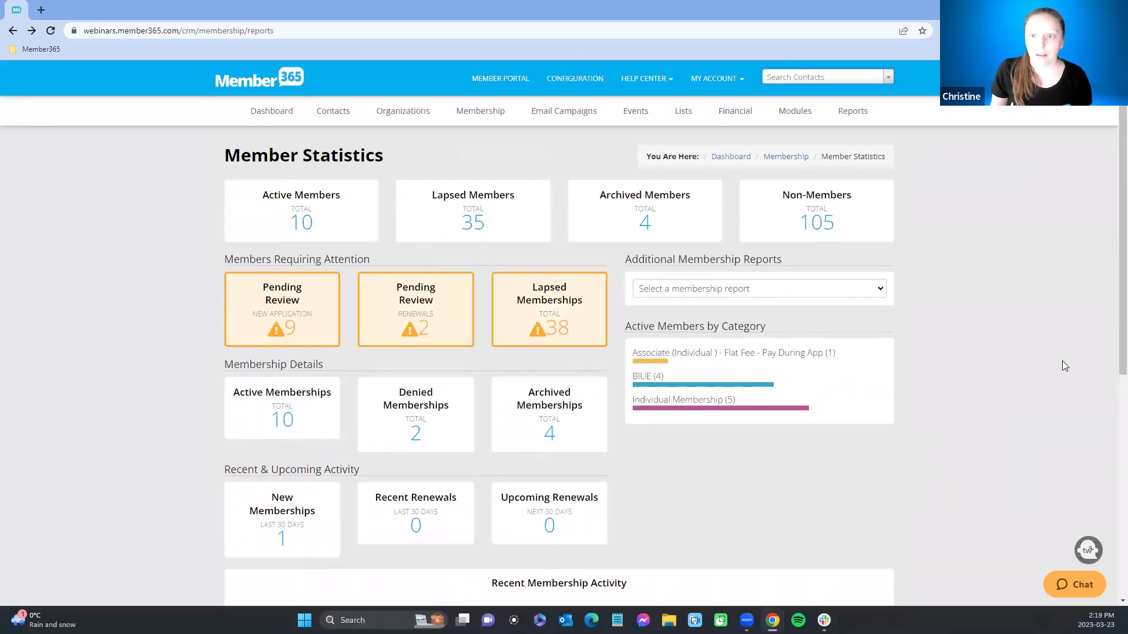
{"action": "mouse_move", "coordinate": [470, 111]}
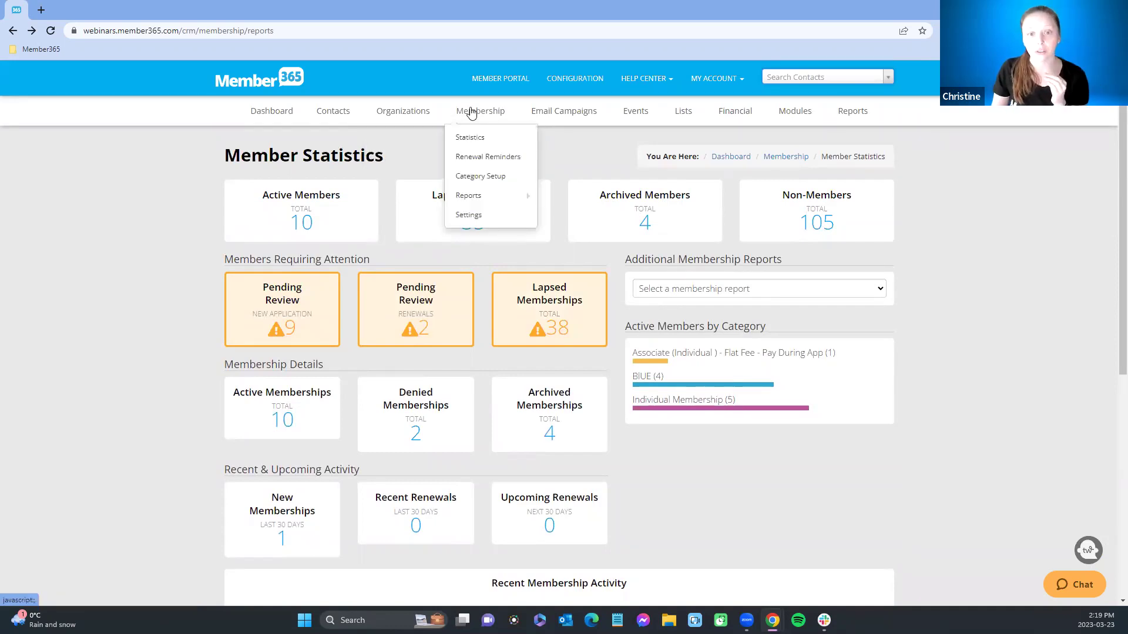
Step: Open the Automated Emails settings of the Associate (Individual) - Flat Fee - Pay During App category
{"action": "left_click", "coordinate": [479, 177]}
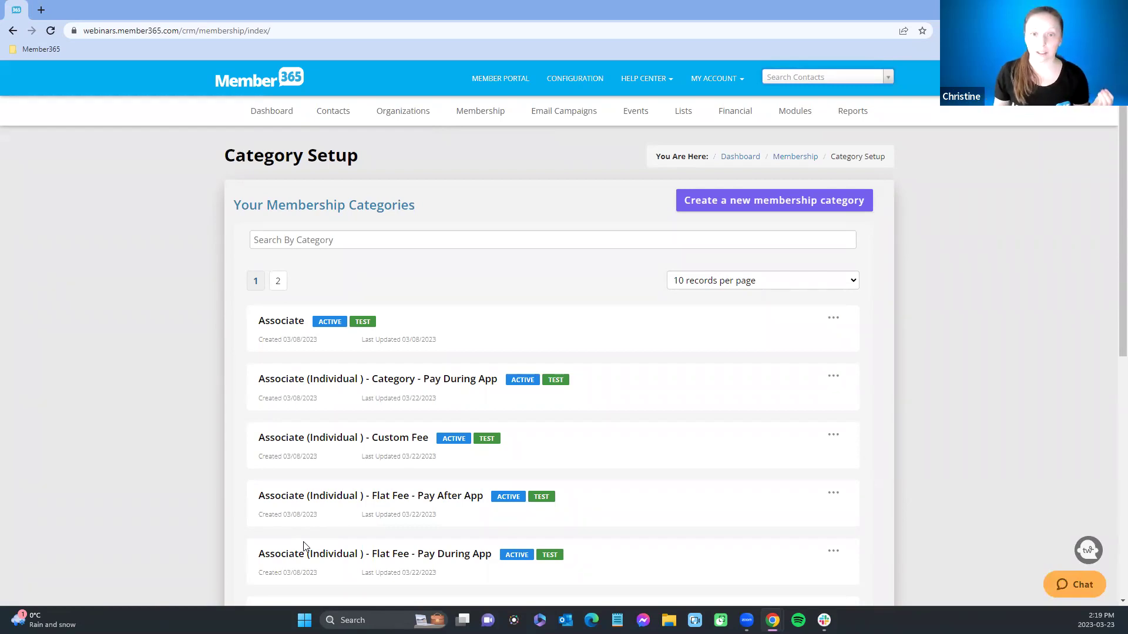
{"action": "left_click", "coordinate": [335, 560]}
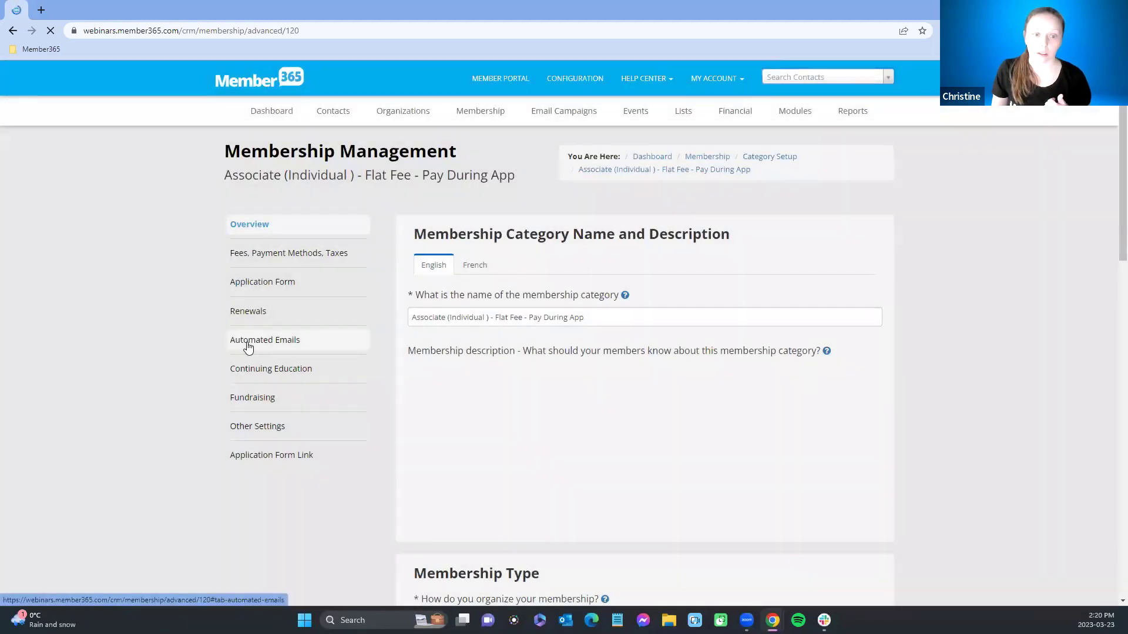
{"action": "left_click", "coordinate": [250, 345]}
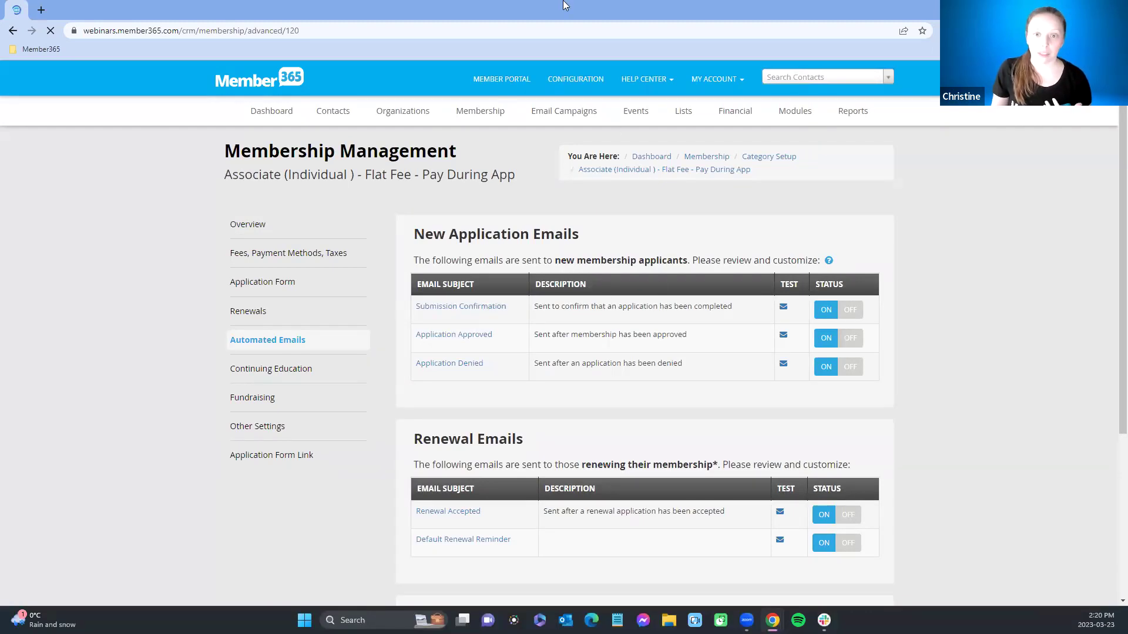
{"action": "left_click", "coordinate": [581, 79]}
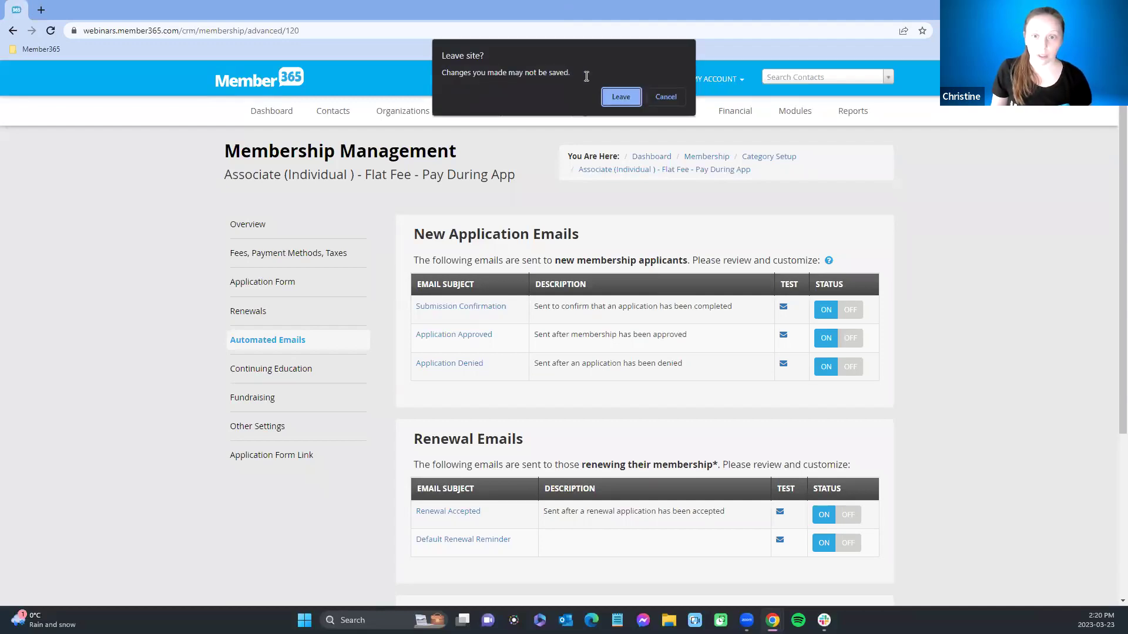
Step: Leave the category page without saving and open Organization Profile setup from Configuration
{"action": "left_click", "coordinate": [617, 97]}
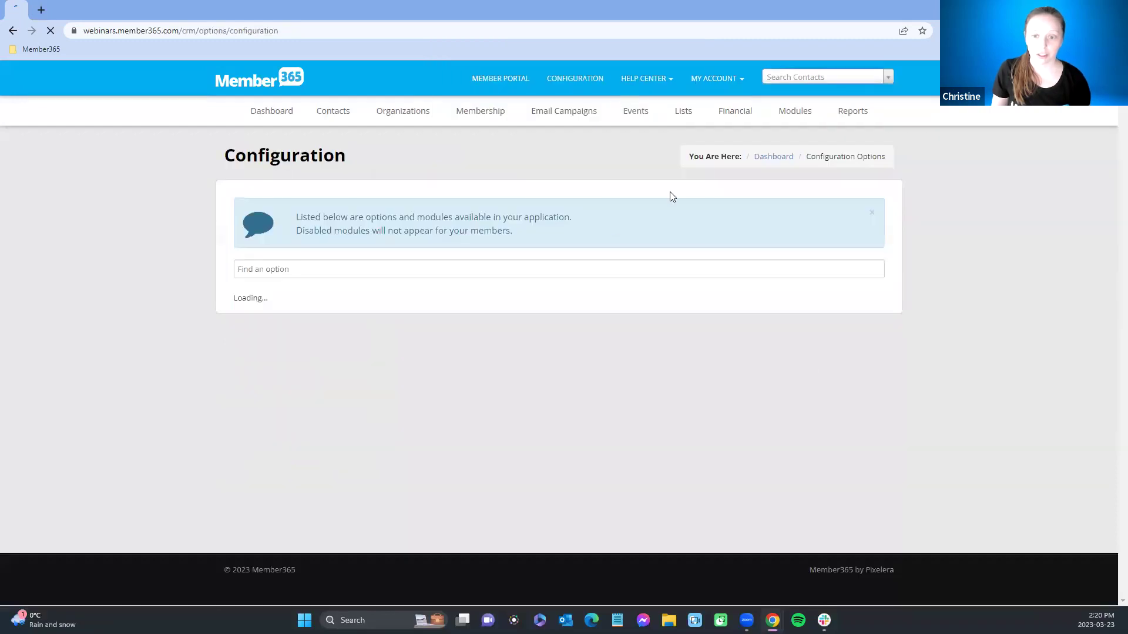
{"action": "scroll", "coordinate": [881, 418], "scroll_direction": "down", "scroll_amount": 5}
{"action": "scroll", "coordinate": [885, 415], "scroll_direction": "down", "scroll_amount": 2}
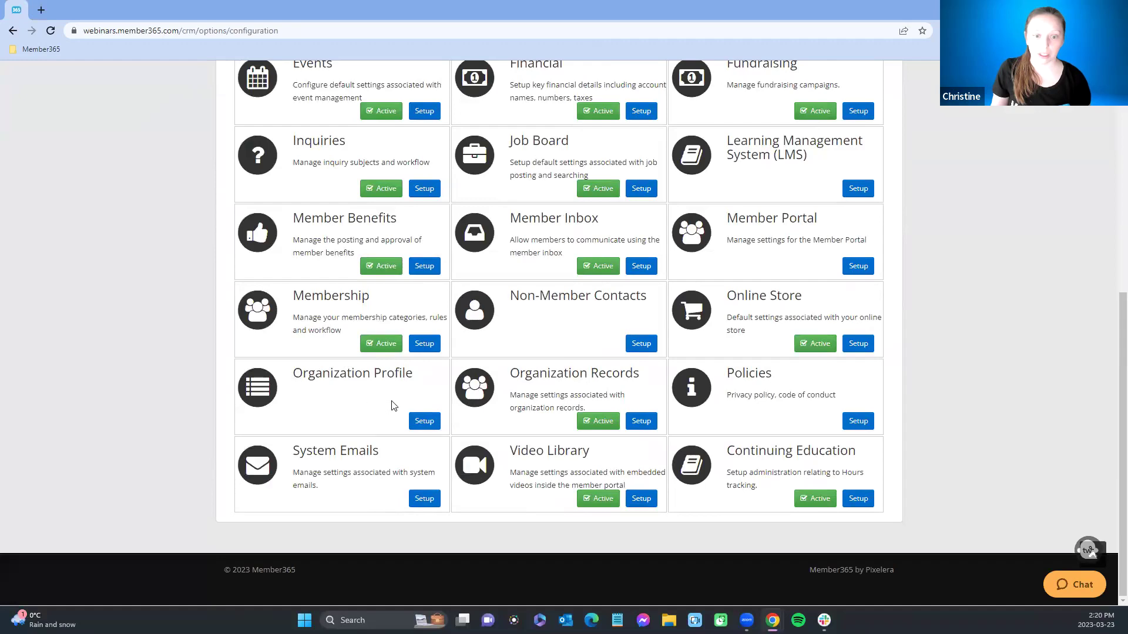
{"action": "left_click", "coordinate": [426, 422]}
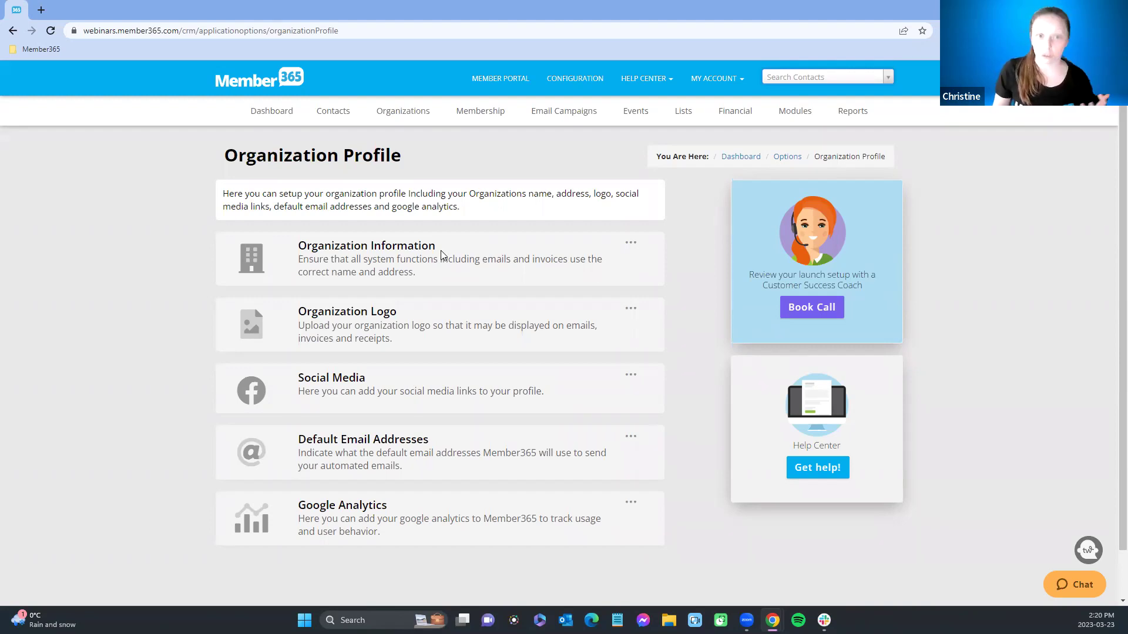
{"action": "left_click", "coordinate": [578, 112]}
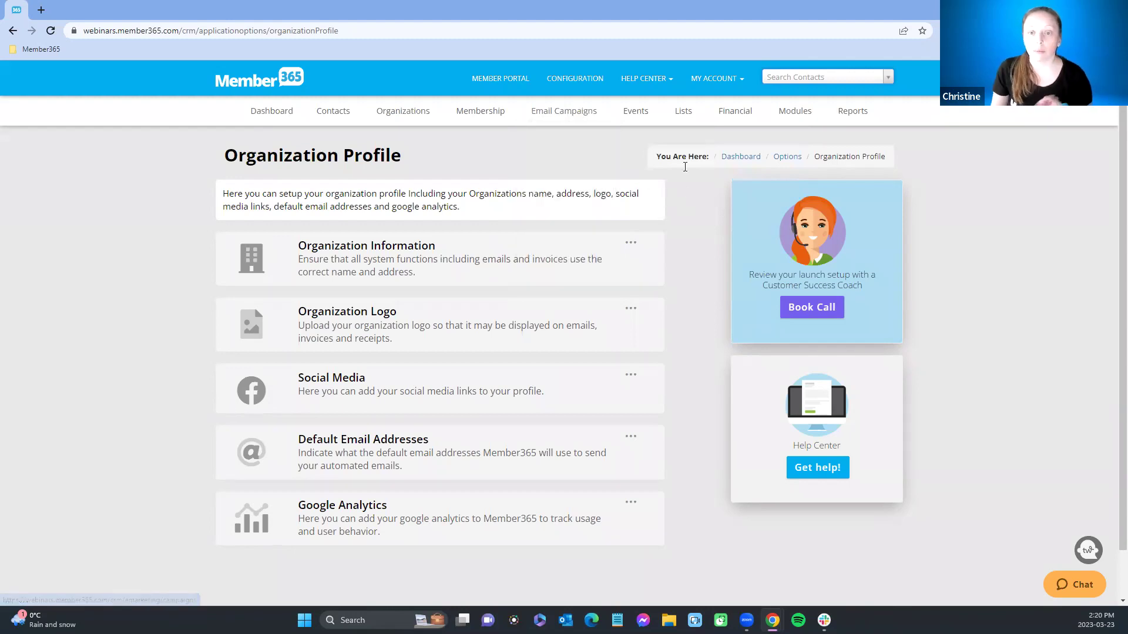
{"action": "mouse_move", "coordinate": [681, 120]}
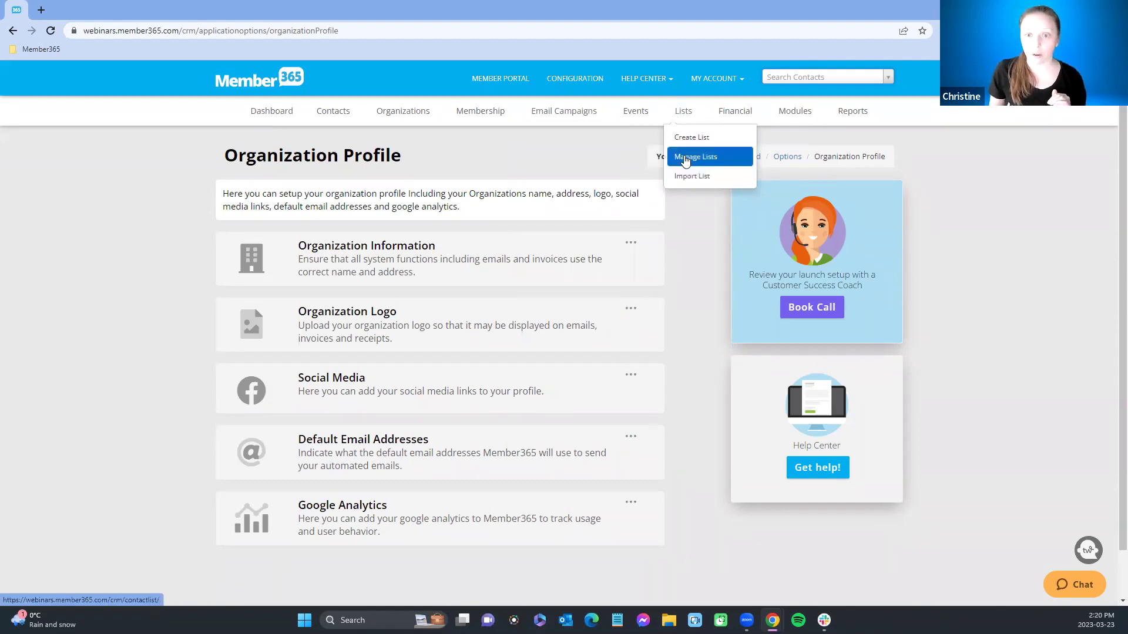
Step: Create a custom contact list named 'Active members', starting with 141 contacts
{"action": "left_click", "coordinate": [681, 137]}
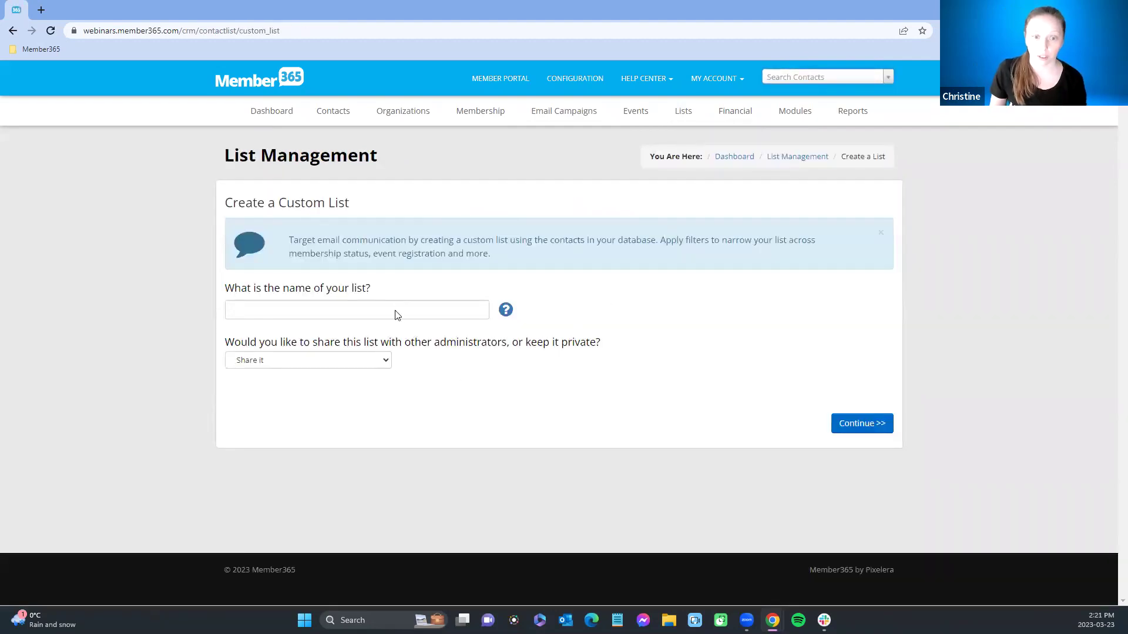
{"action": "left_click", "coordinate": [396, 311]}
{"action": "type", "text": "Active"}
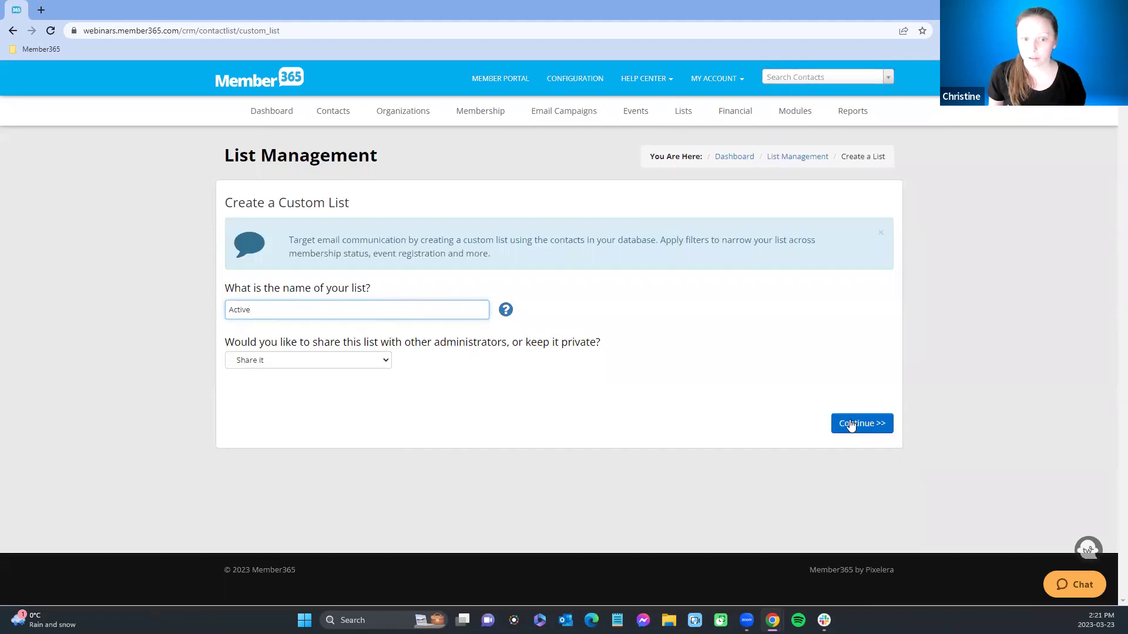
{"action": "type", "text": " members"}
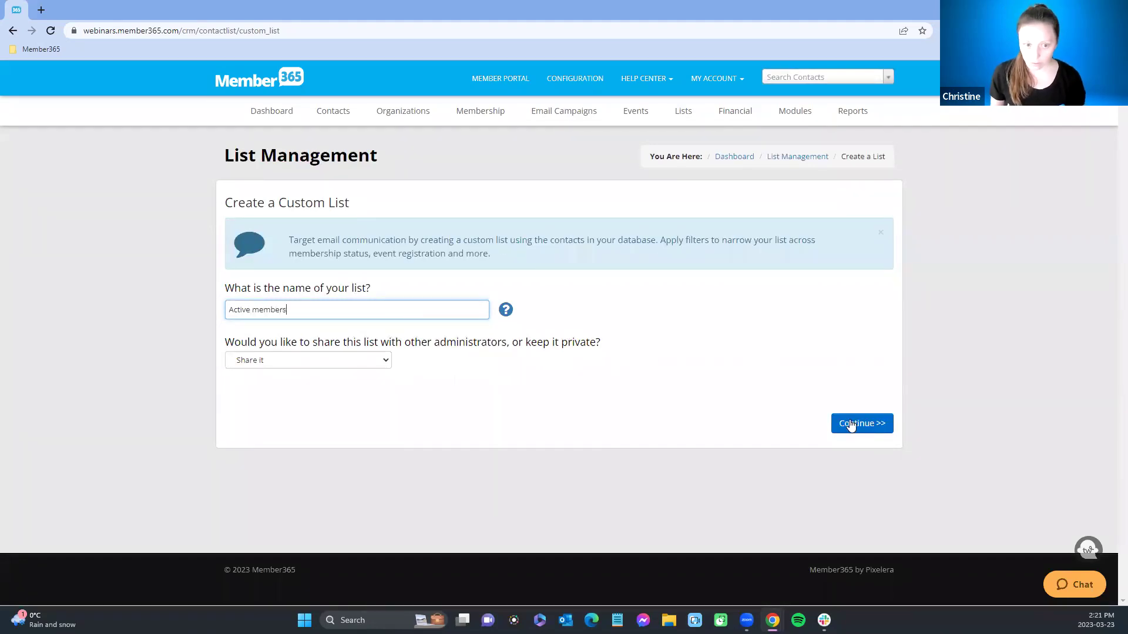
{"action": "left_click", "coordinate": [855, 423]}
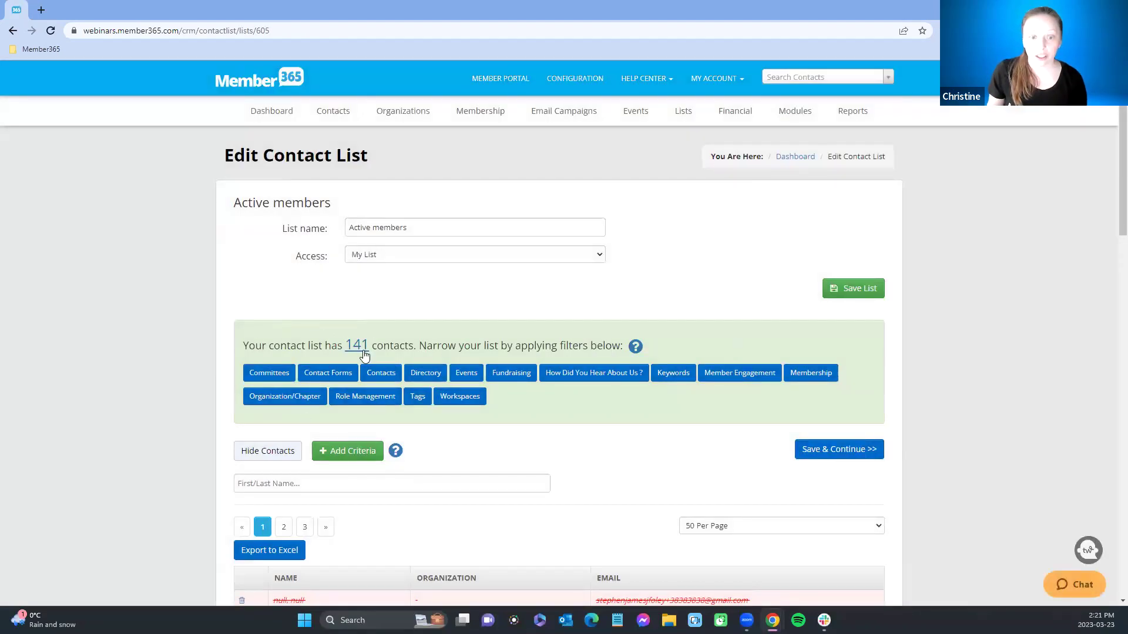
{"action": "left_click", "coordinate": [812, 374]}
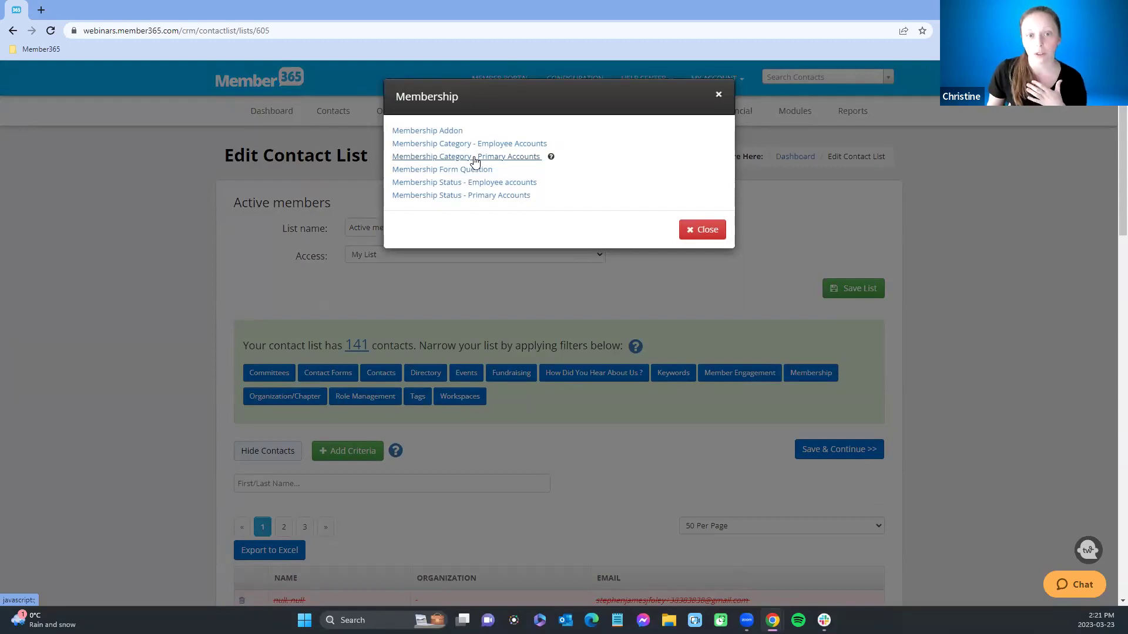
Step: Add a Membership Category filter with all categories and a Membership Status filter set to Active
{"action": "left_click", "coordinate": [475, 157]}
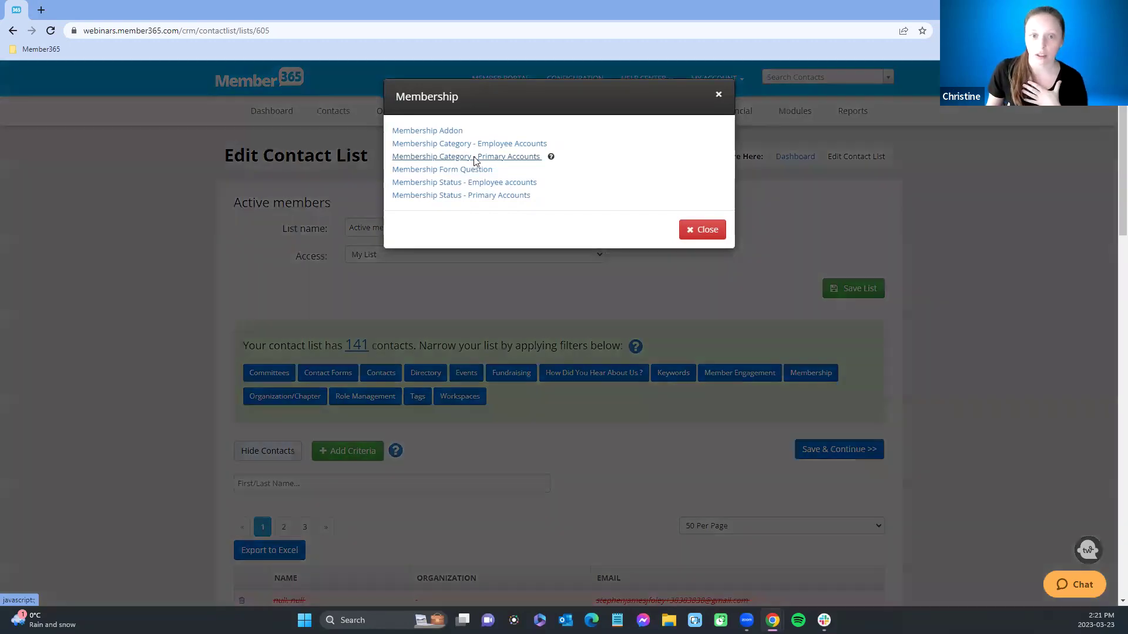
{"action": "left_click", "coordinate": [647, 152]}
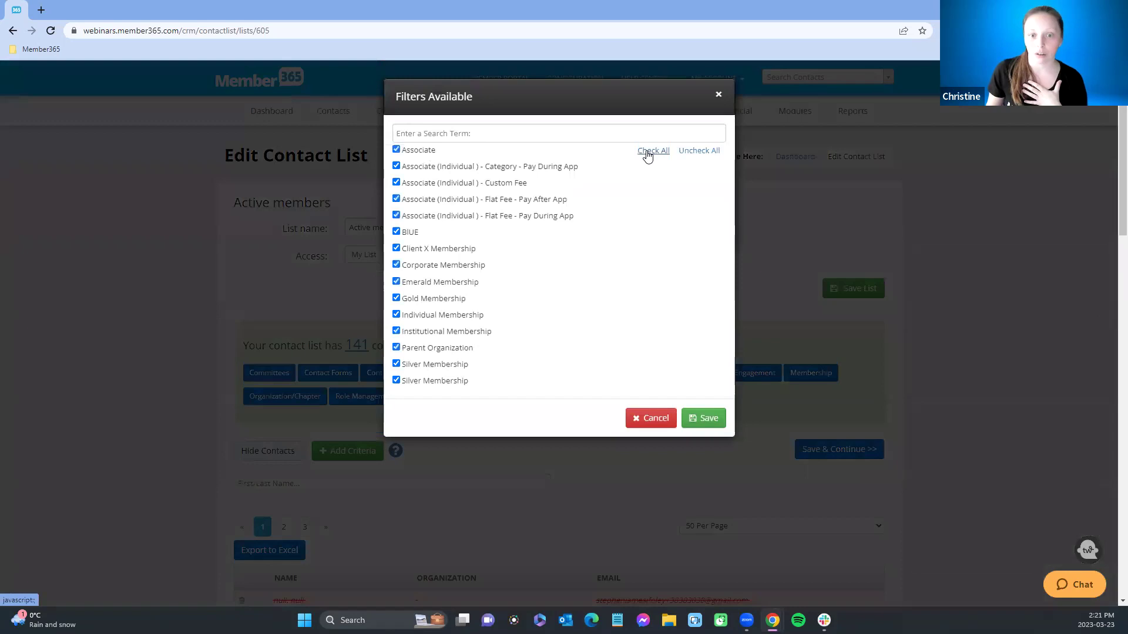
{"action": "left_click", "coordinate": [708, 419]}
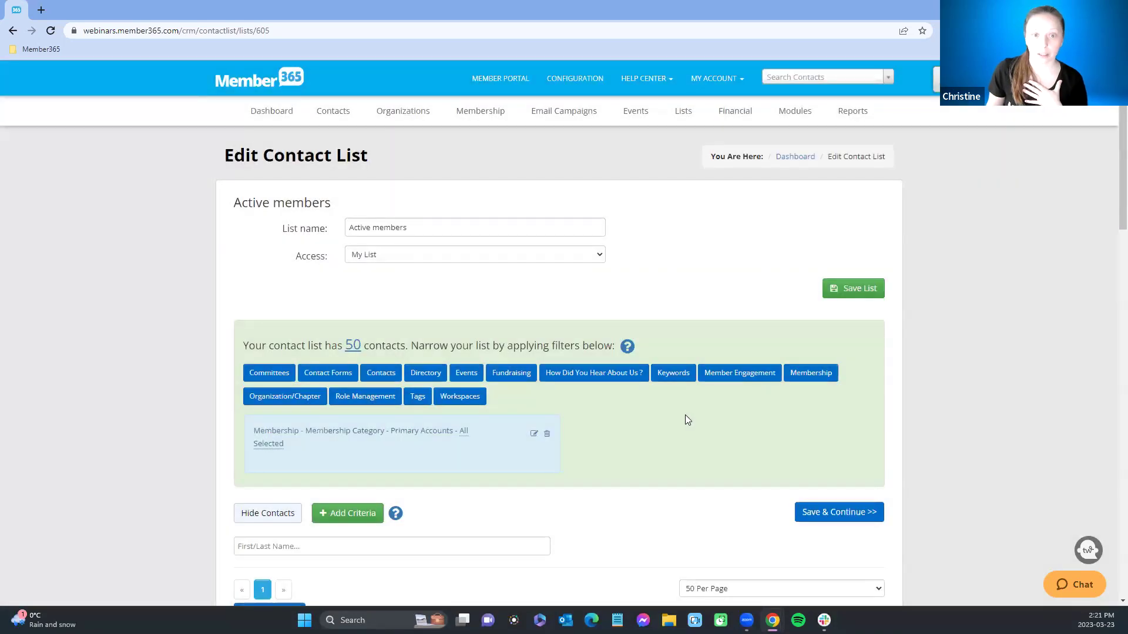
{"action": "left_click", "coordinate": [810, 374]}
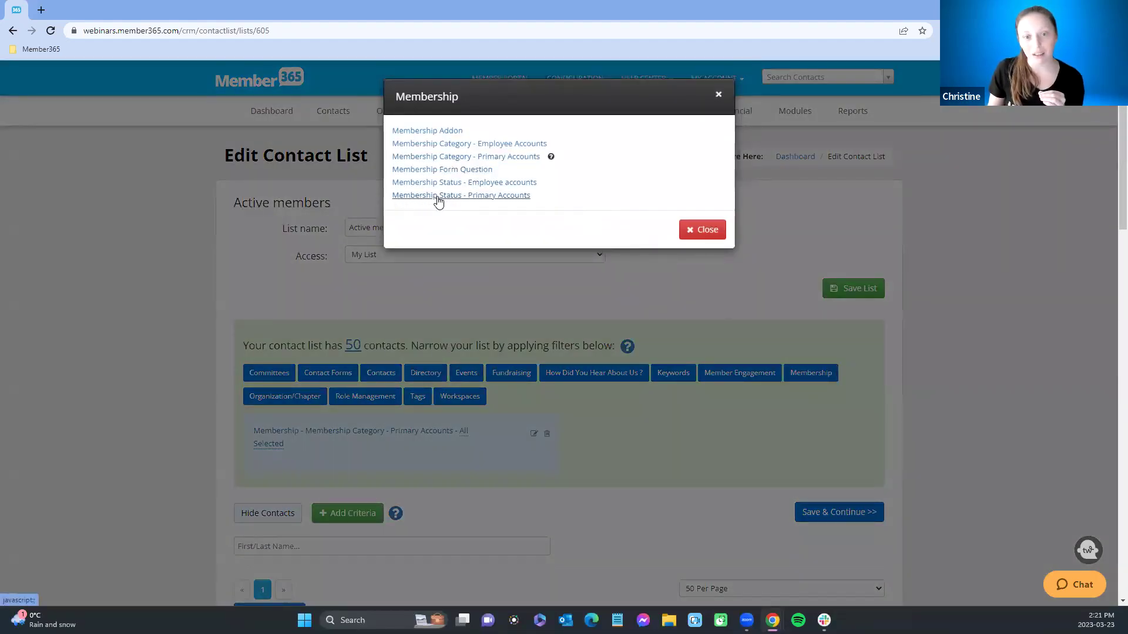
{"action": "left_click", "coordinate": [470, 196]}
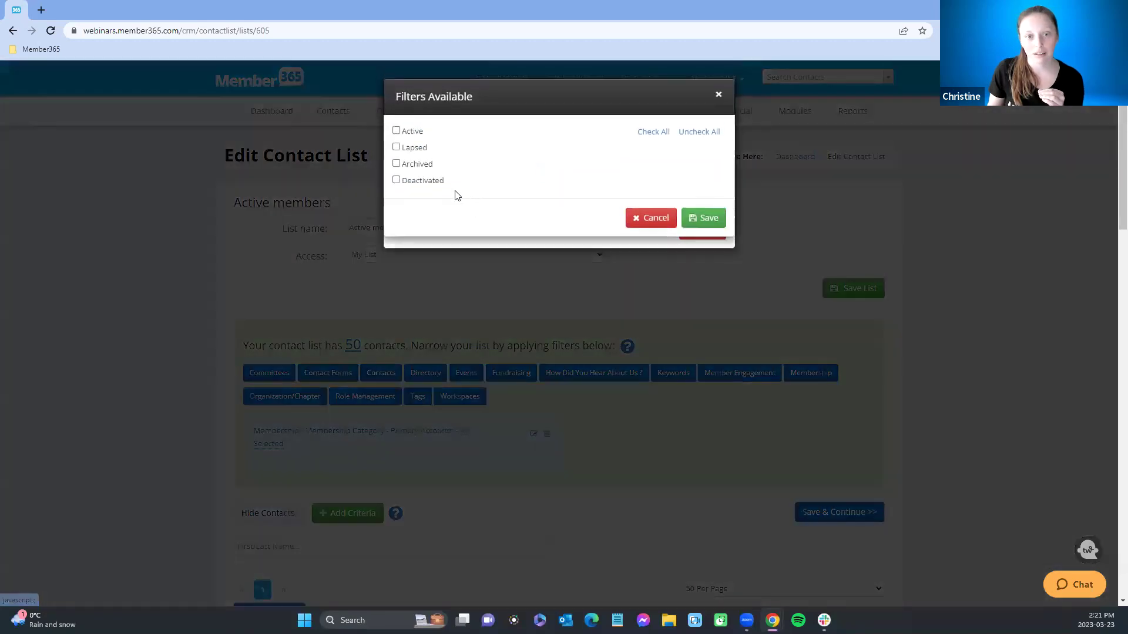
{"action": "left_click", "coordinate": [396, 131]}
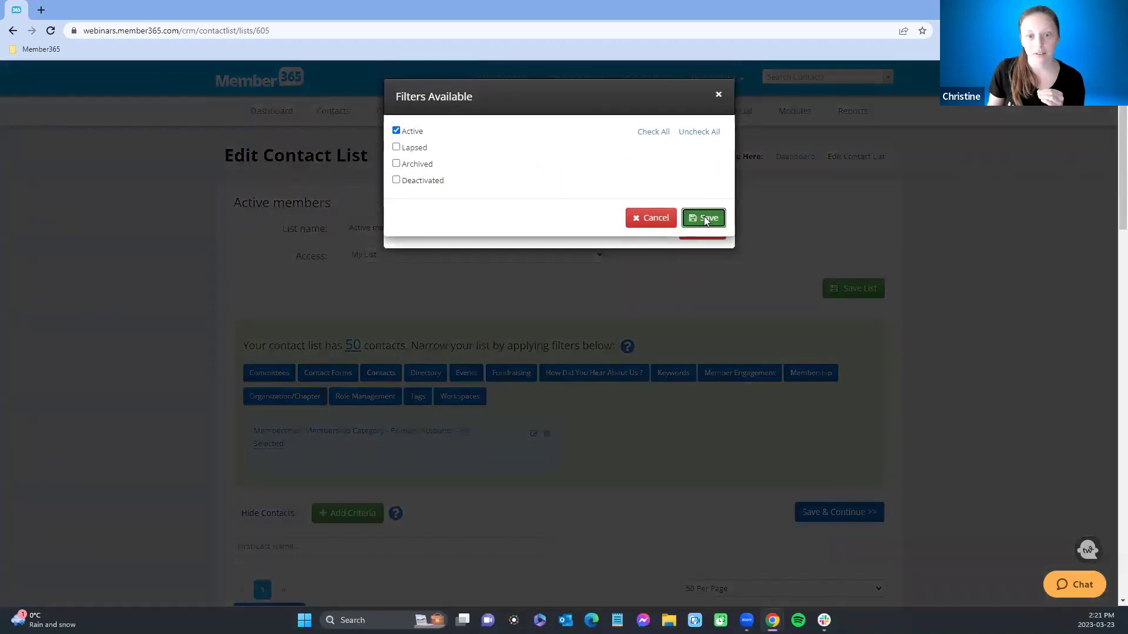
{"action": "left_click", "coordinate": [704, 218]}
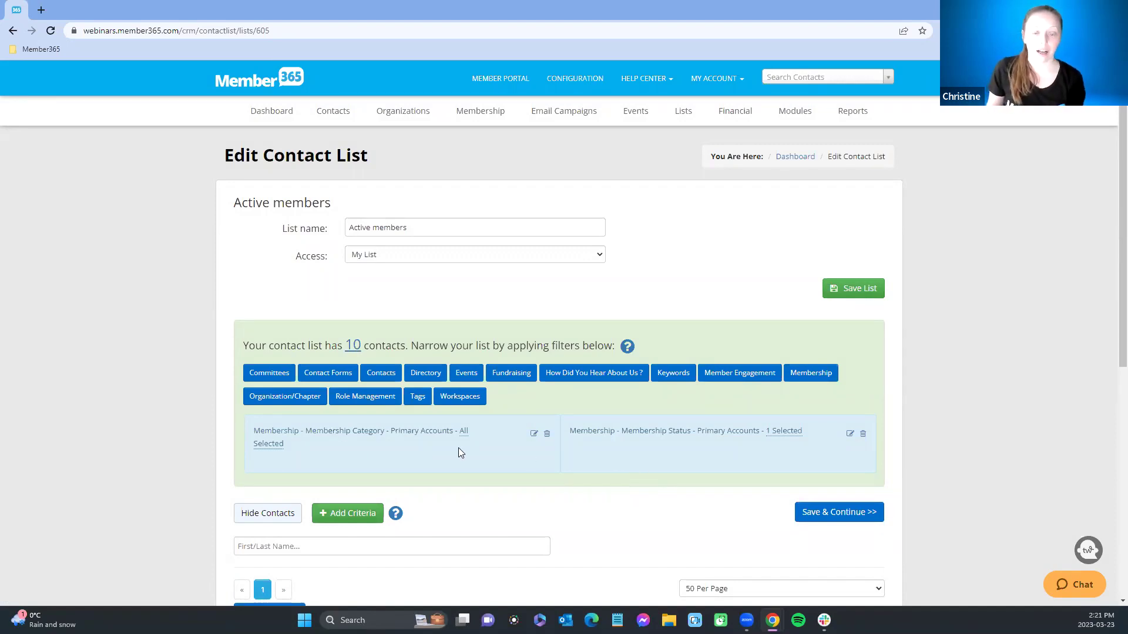
Step: Delete the category filter, leaving 10 active contacts, and save the list
{"action": "left_click", "coordinate": [547, 433]}
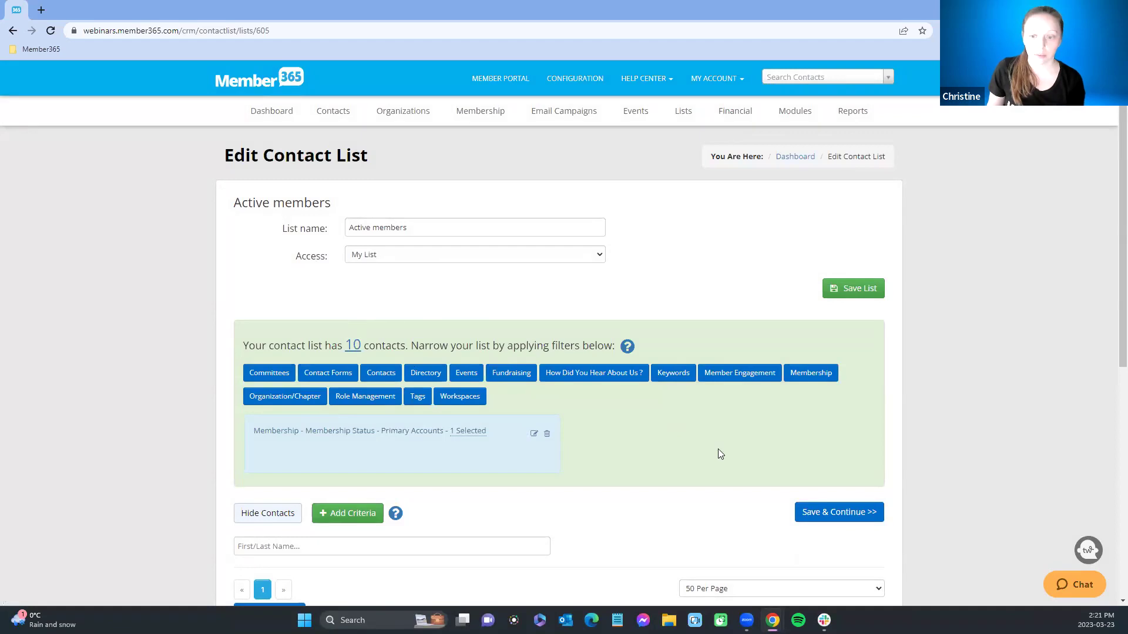
{"action": "scroll", "coordinate": [735, 453], "scroll_direction": "down", "scroll_amount": 1}
{"action": "left_click", "coordinate": [840, 457]}
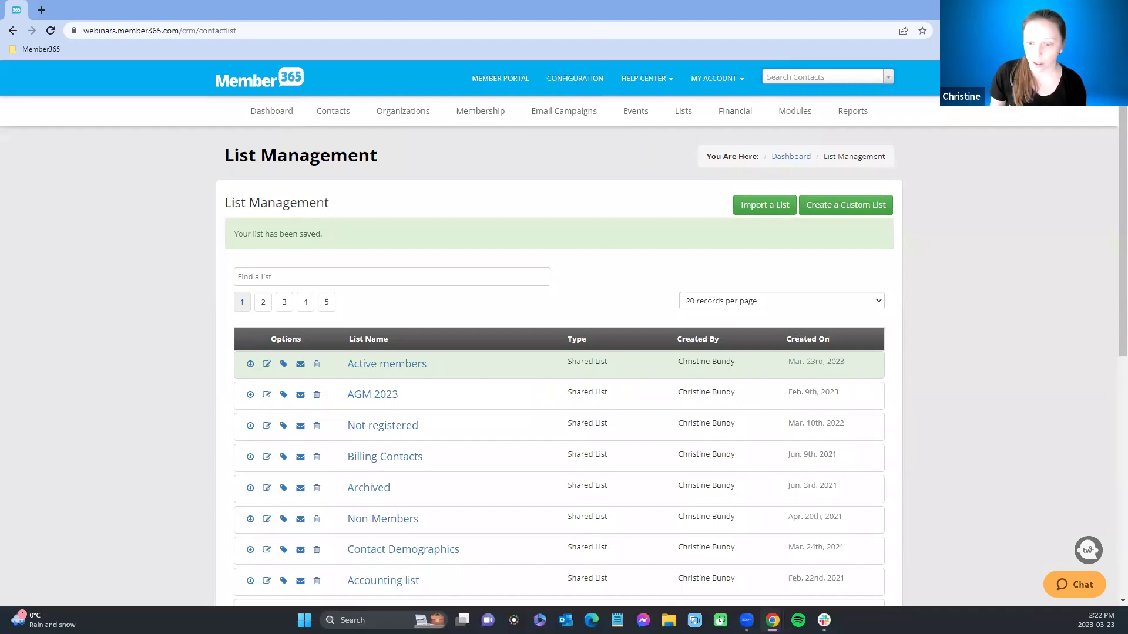
Step: Switch to the Membership Management slideshow and advance to the Best Practices slide
{"action": "mouse_move", "coordinate": [772, 620]}
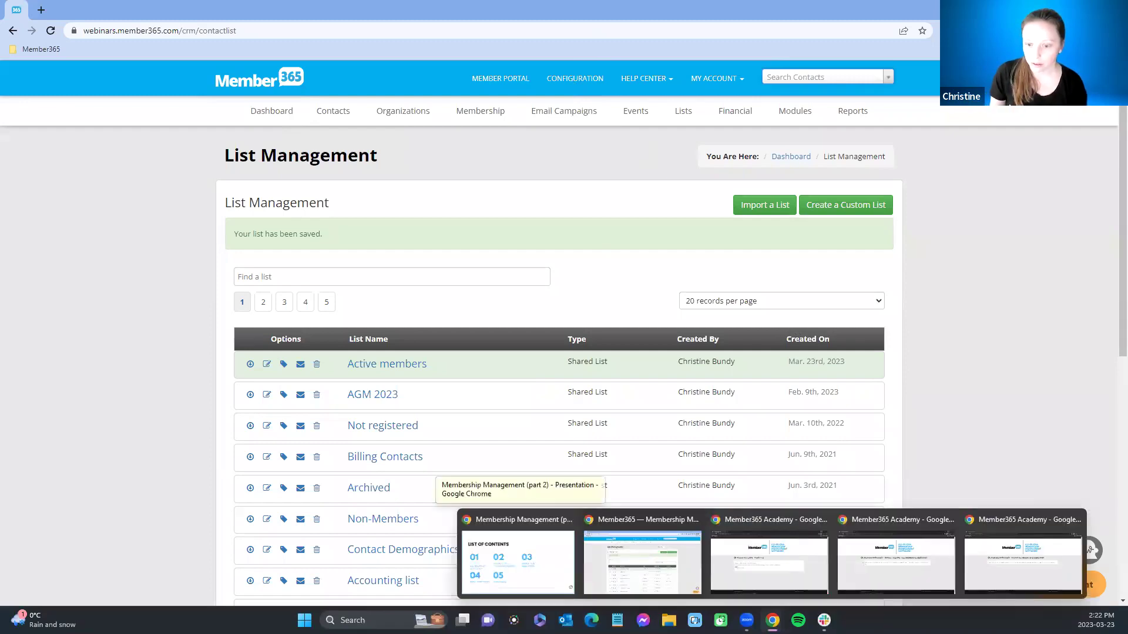
{"action": "left_click", "coordinate": [546, 564]}
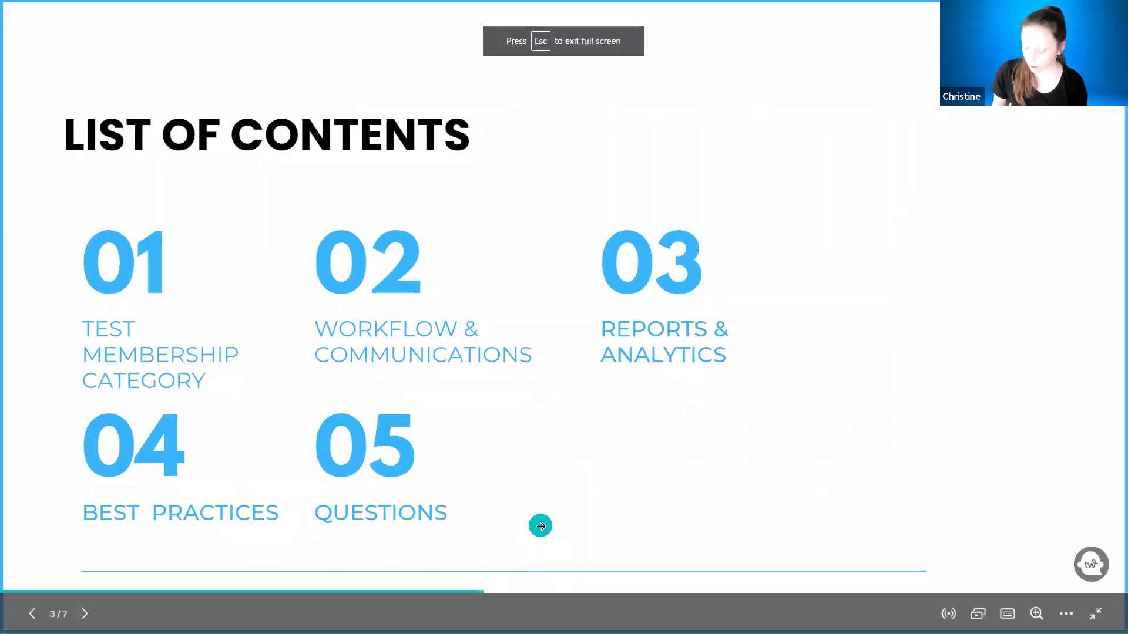
{"action": "key", "text": "Right"}
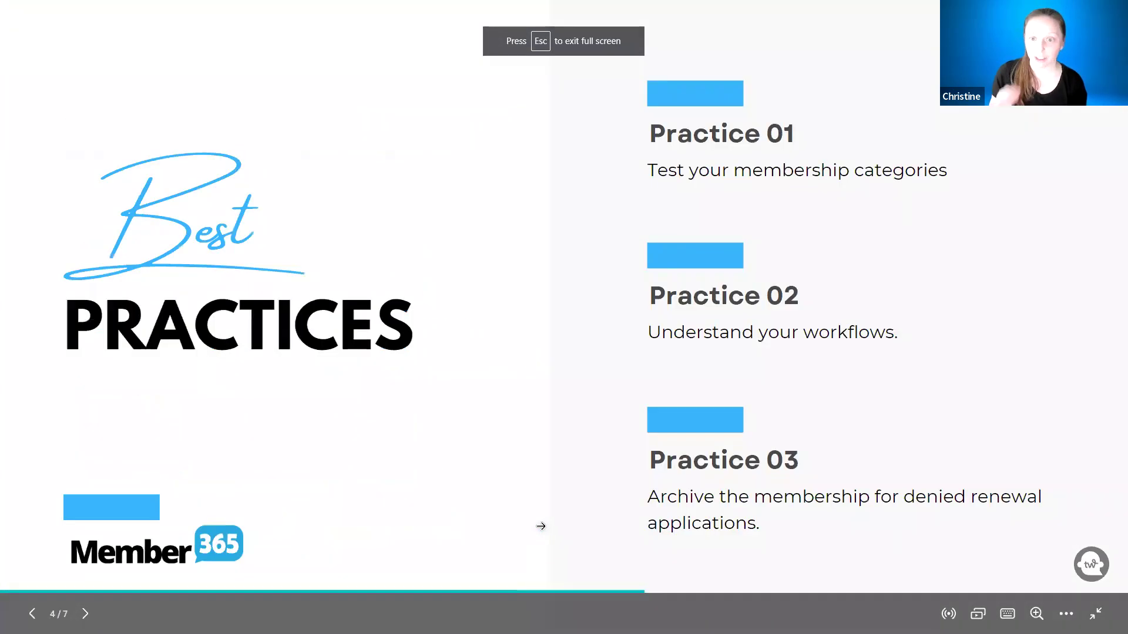